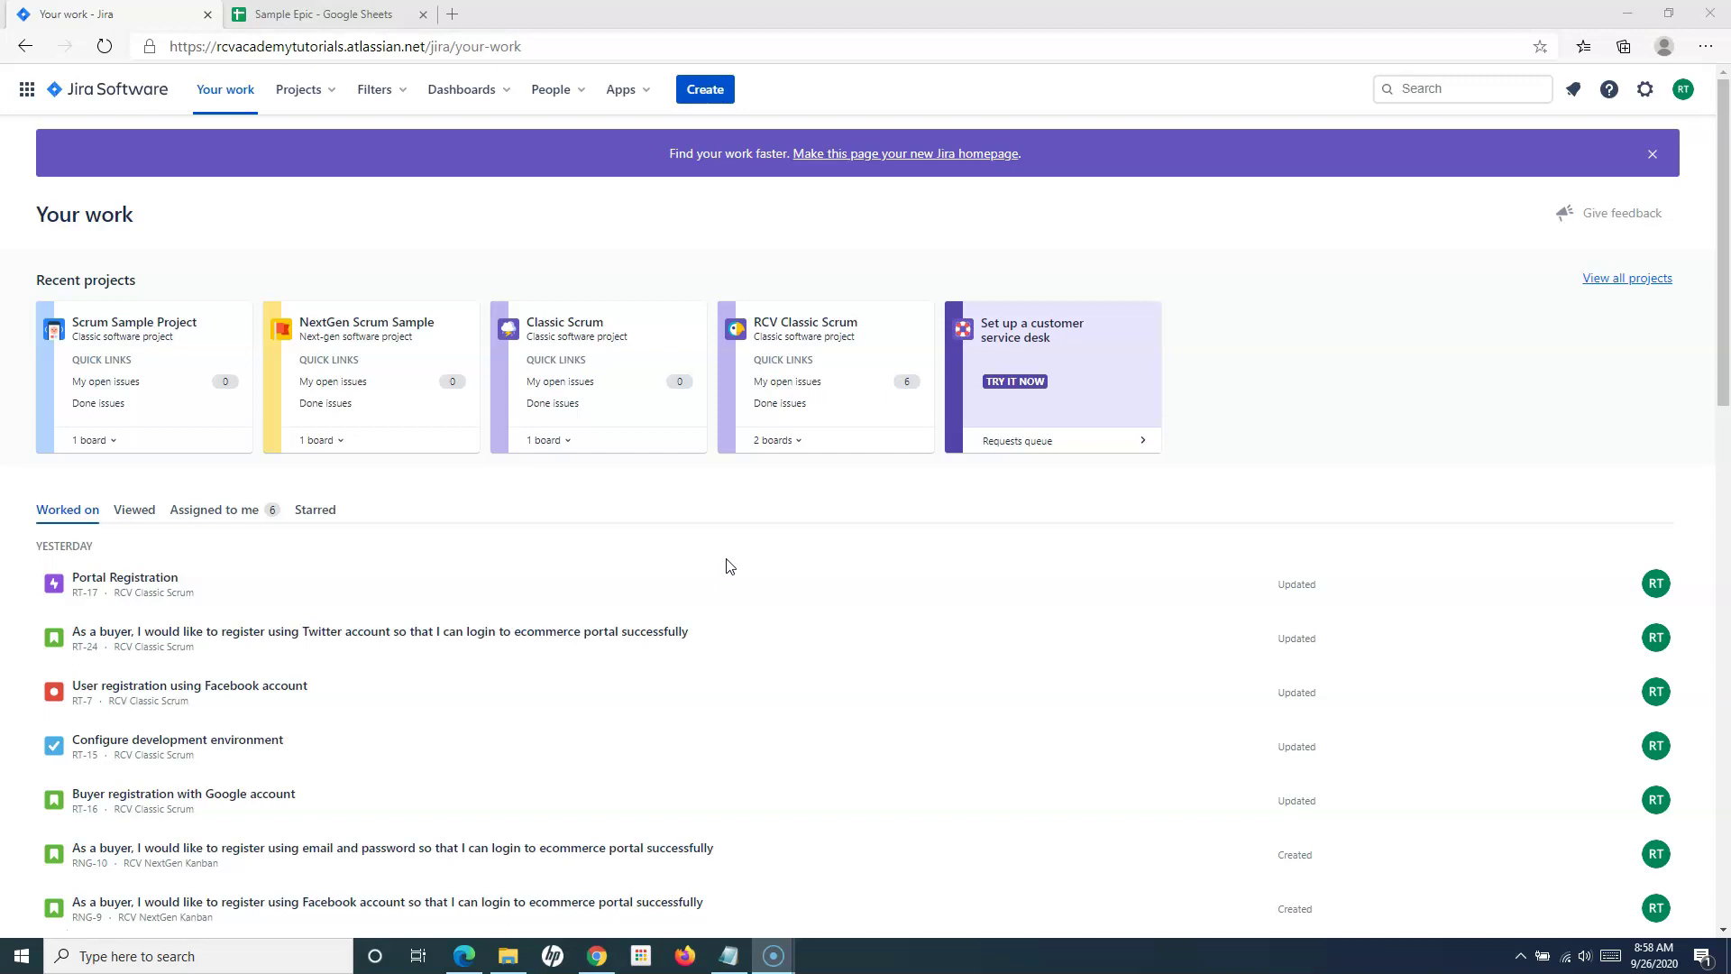
Open Scrum Sample Project from the full projects list and show its empty SSP backlog
click(297, 91)
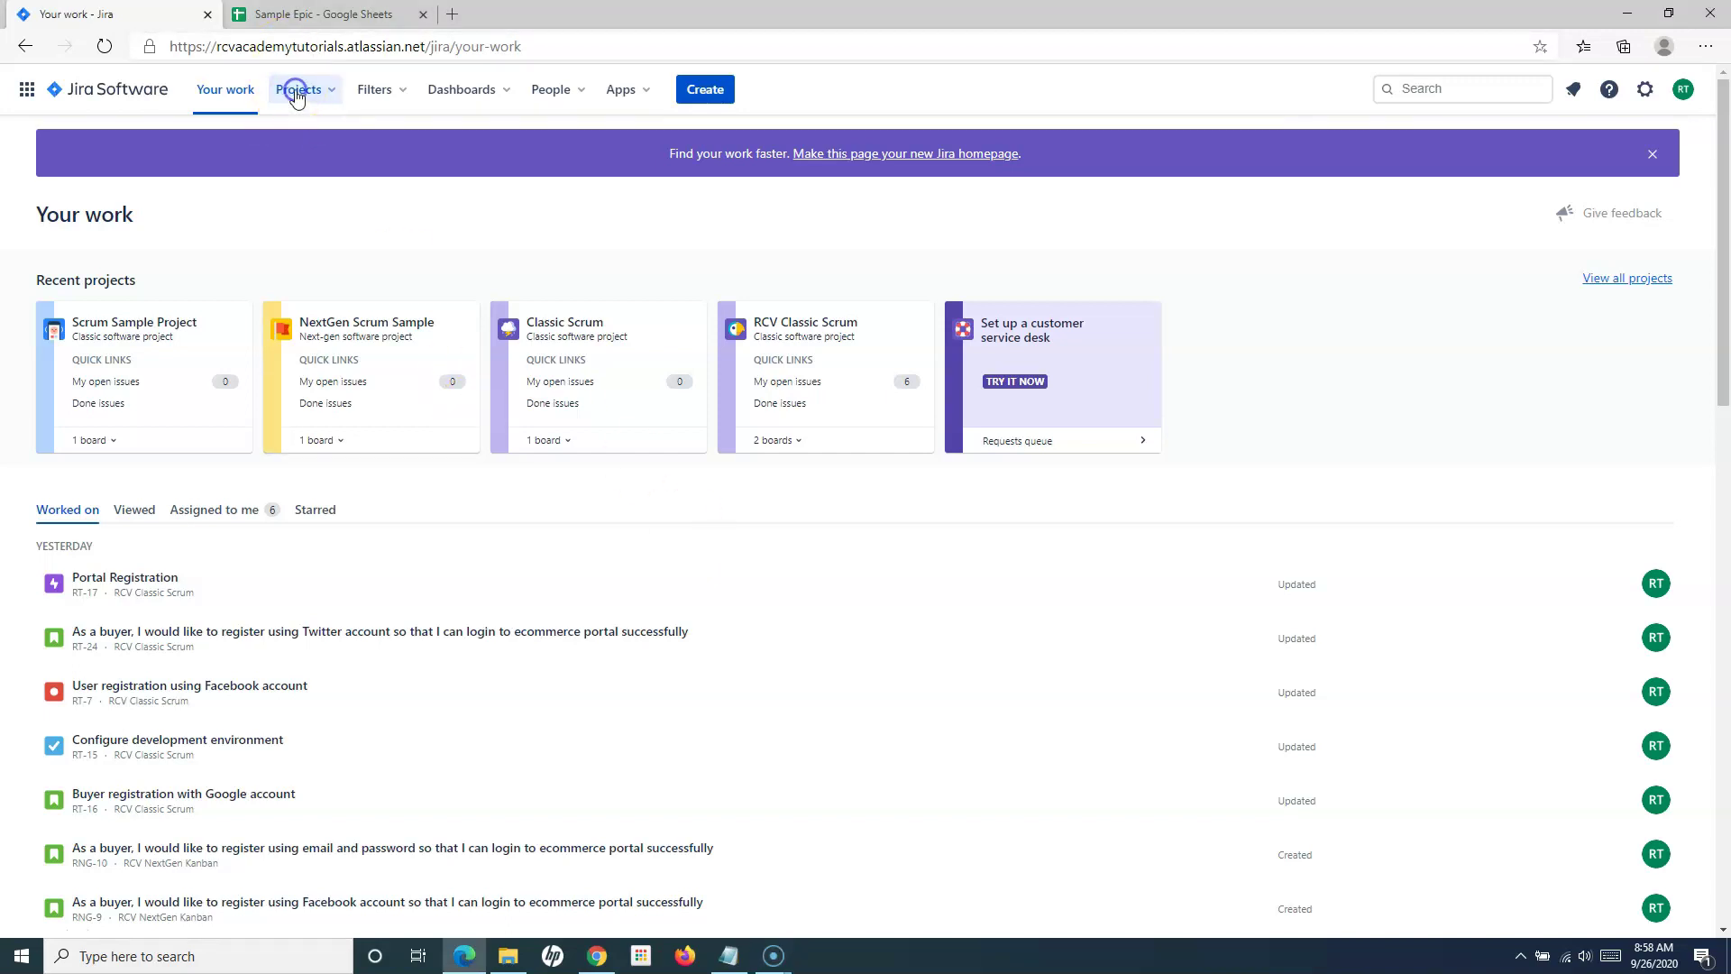
click(359, 407)
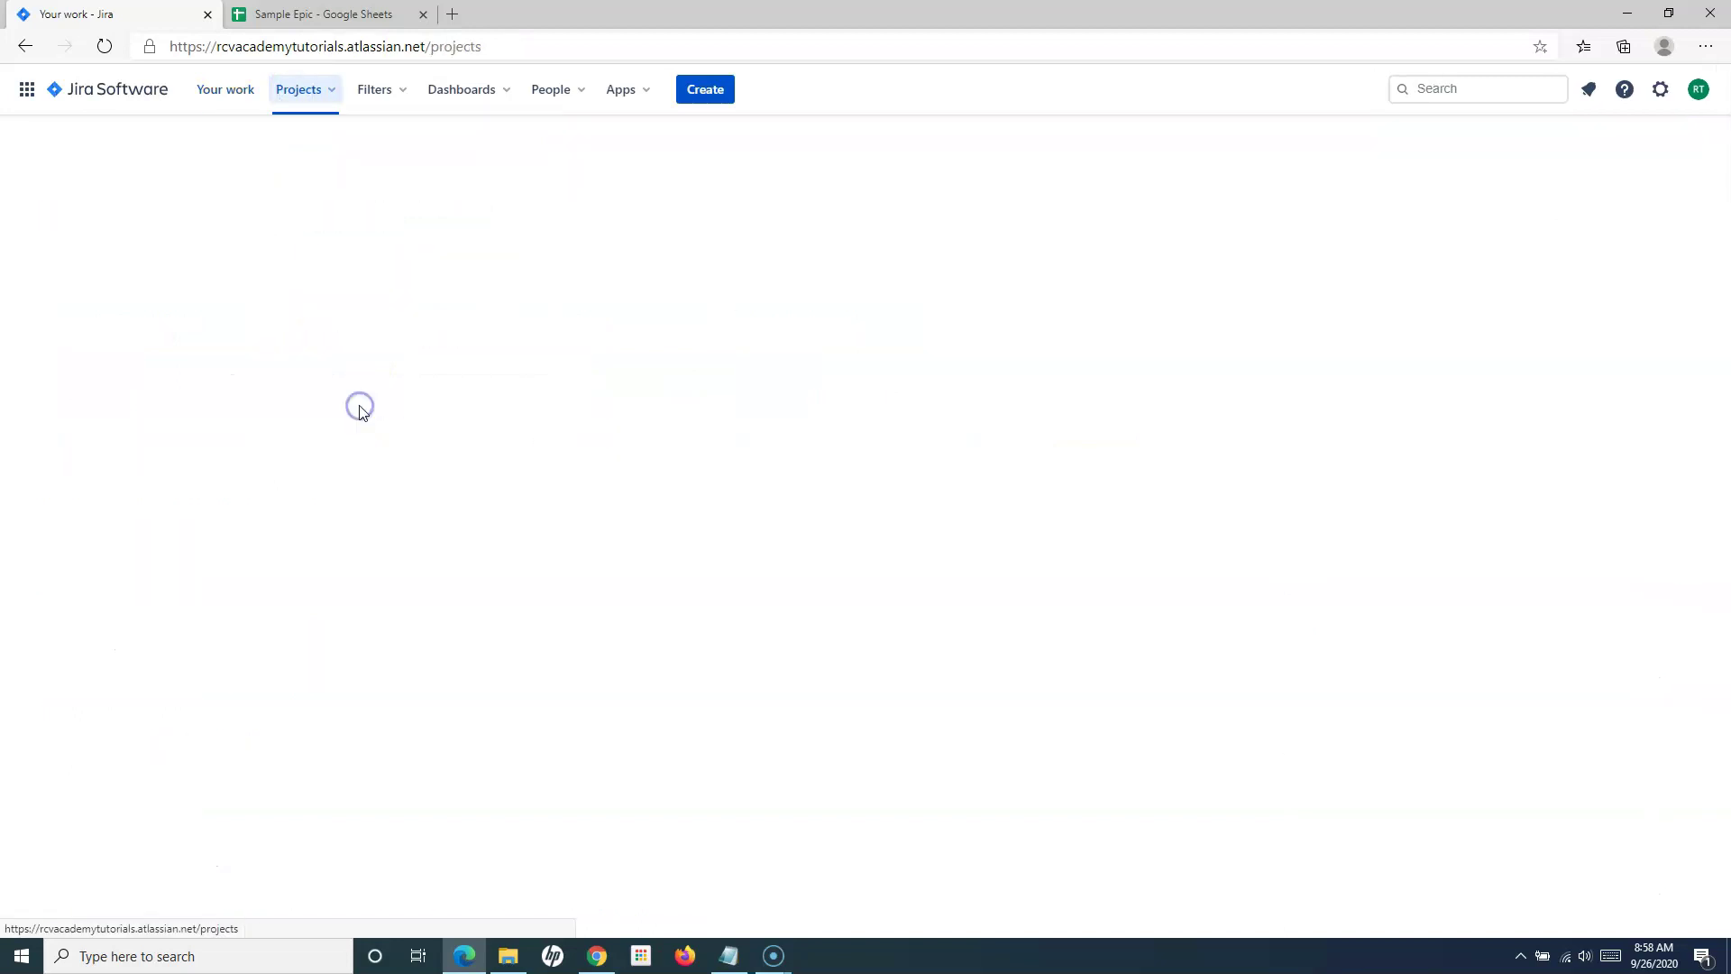
click(178, 621)
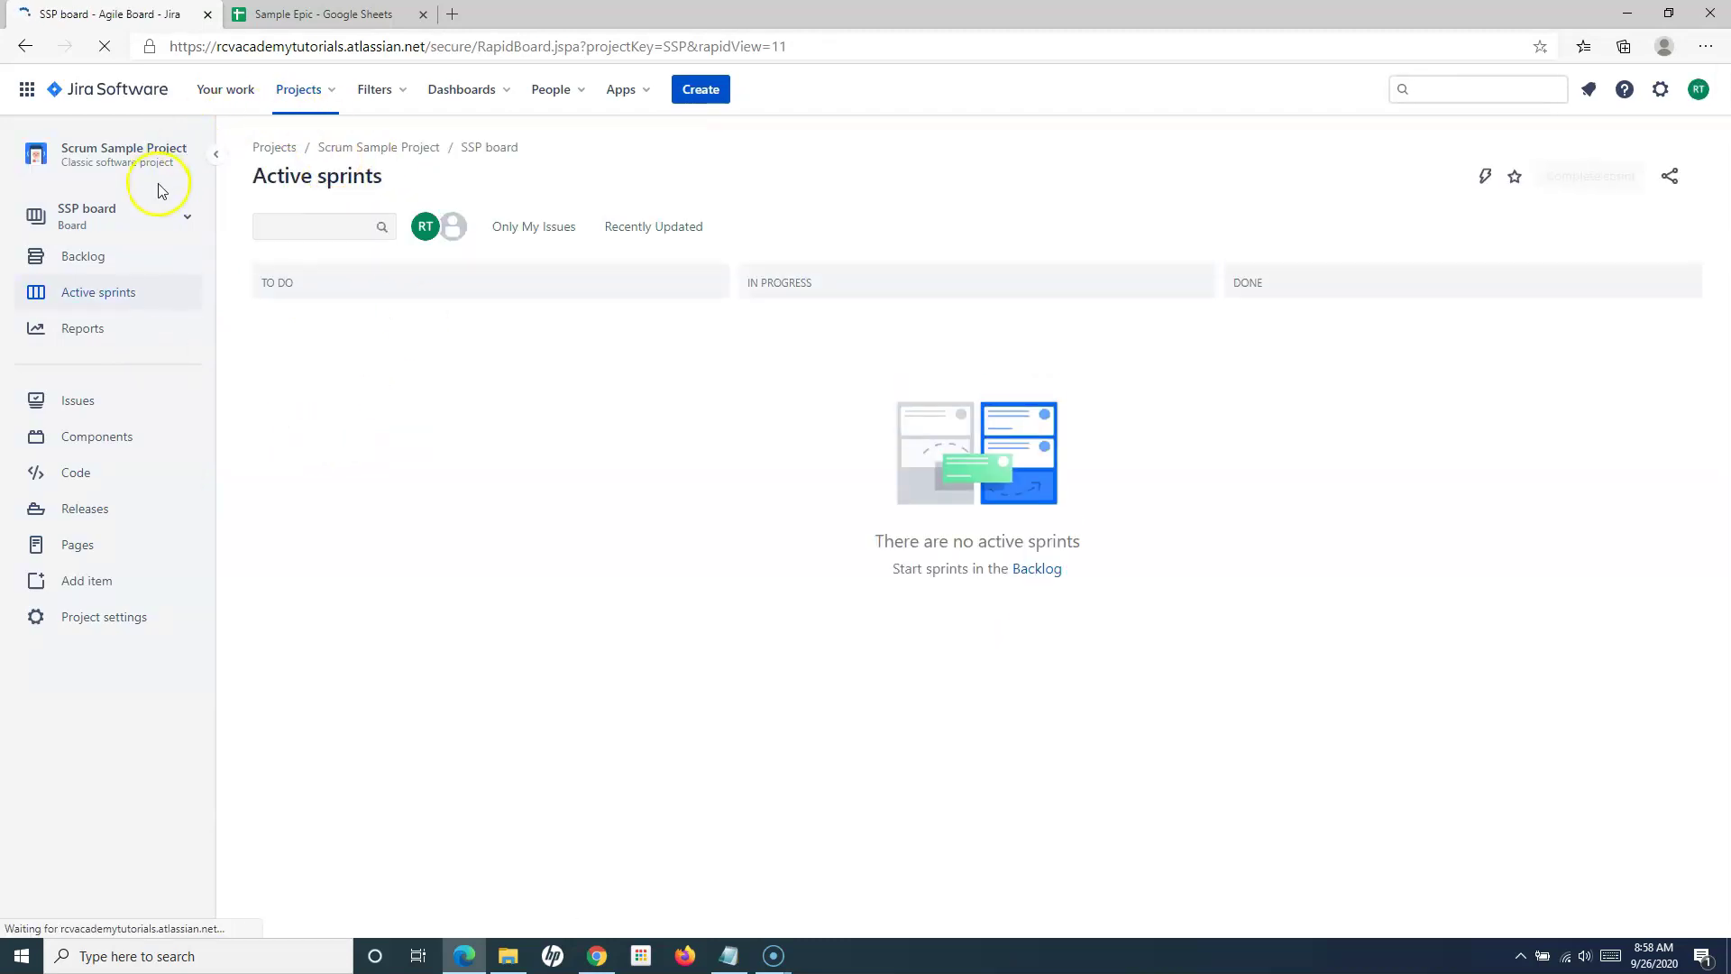
click(69, 261)
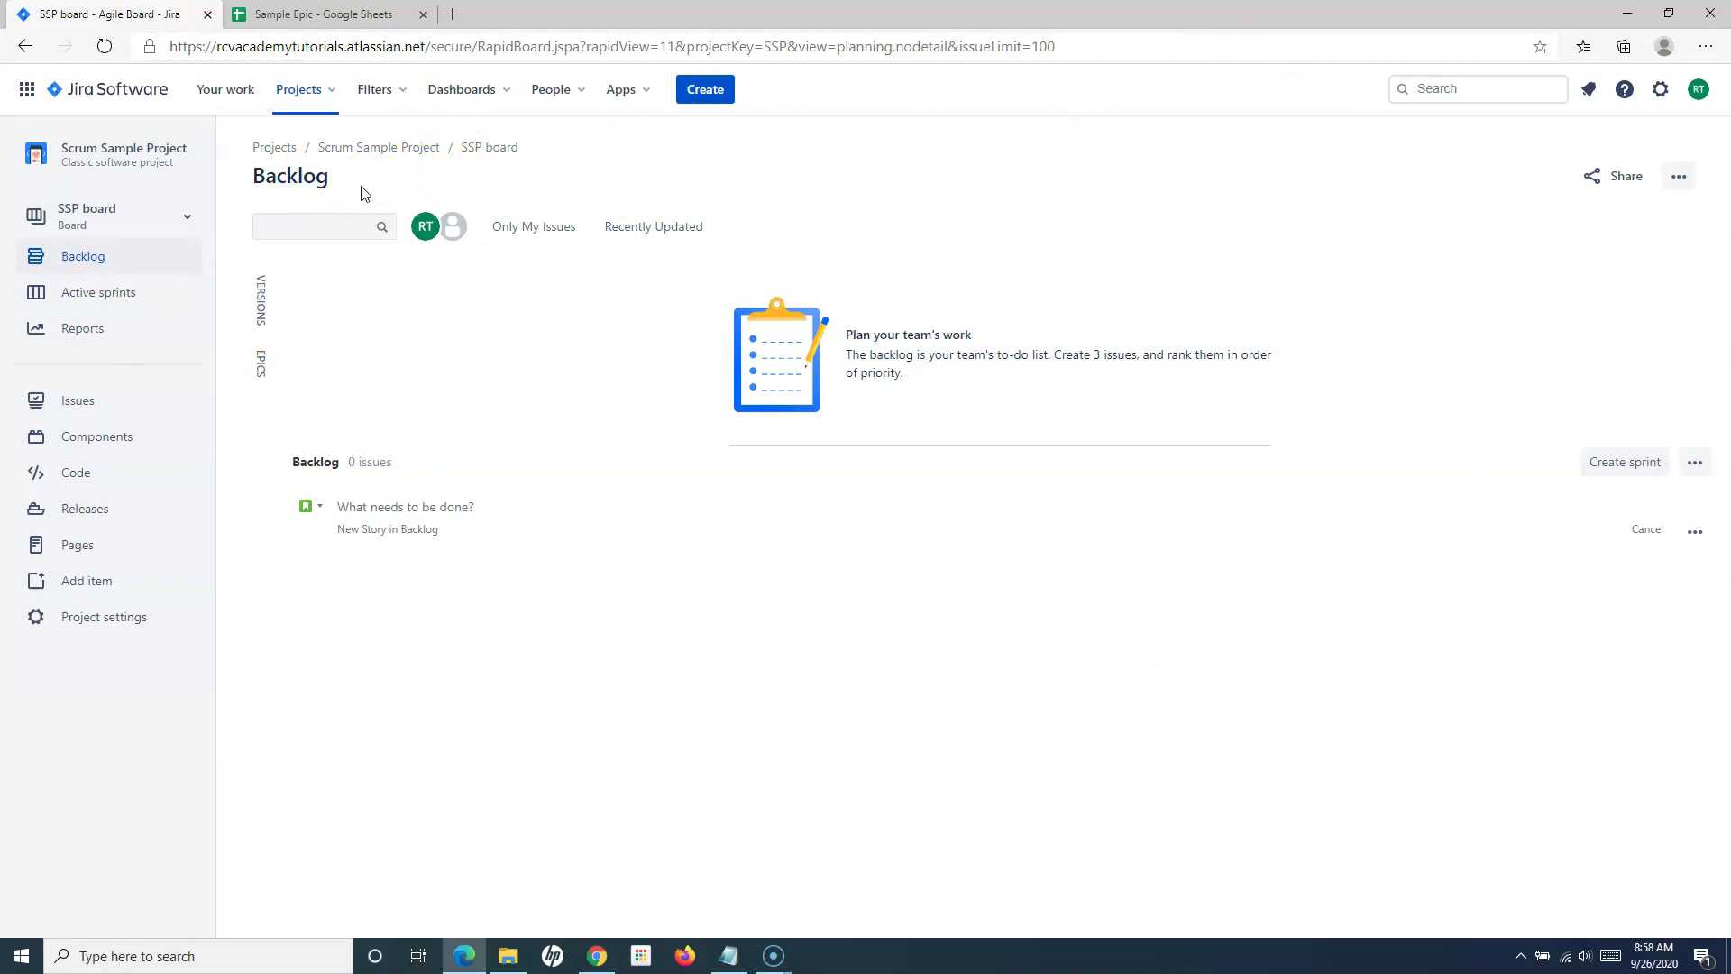
In the Sample Epic sheet, review the RCV Academy Website/Mobile App and Portal Registration/Course Catalog headings
click(361, 16)
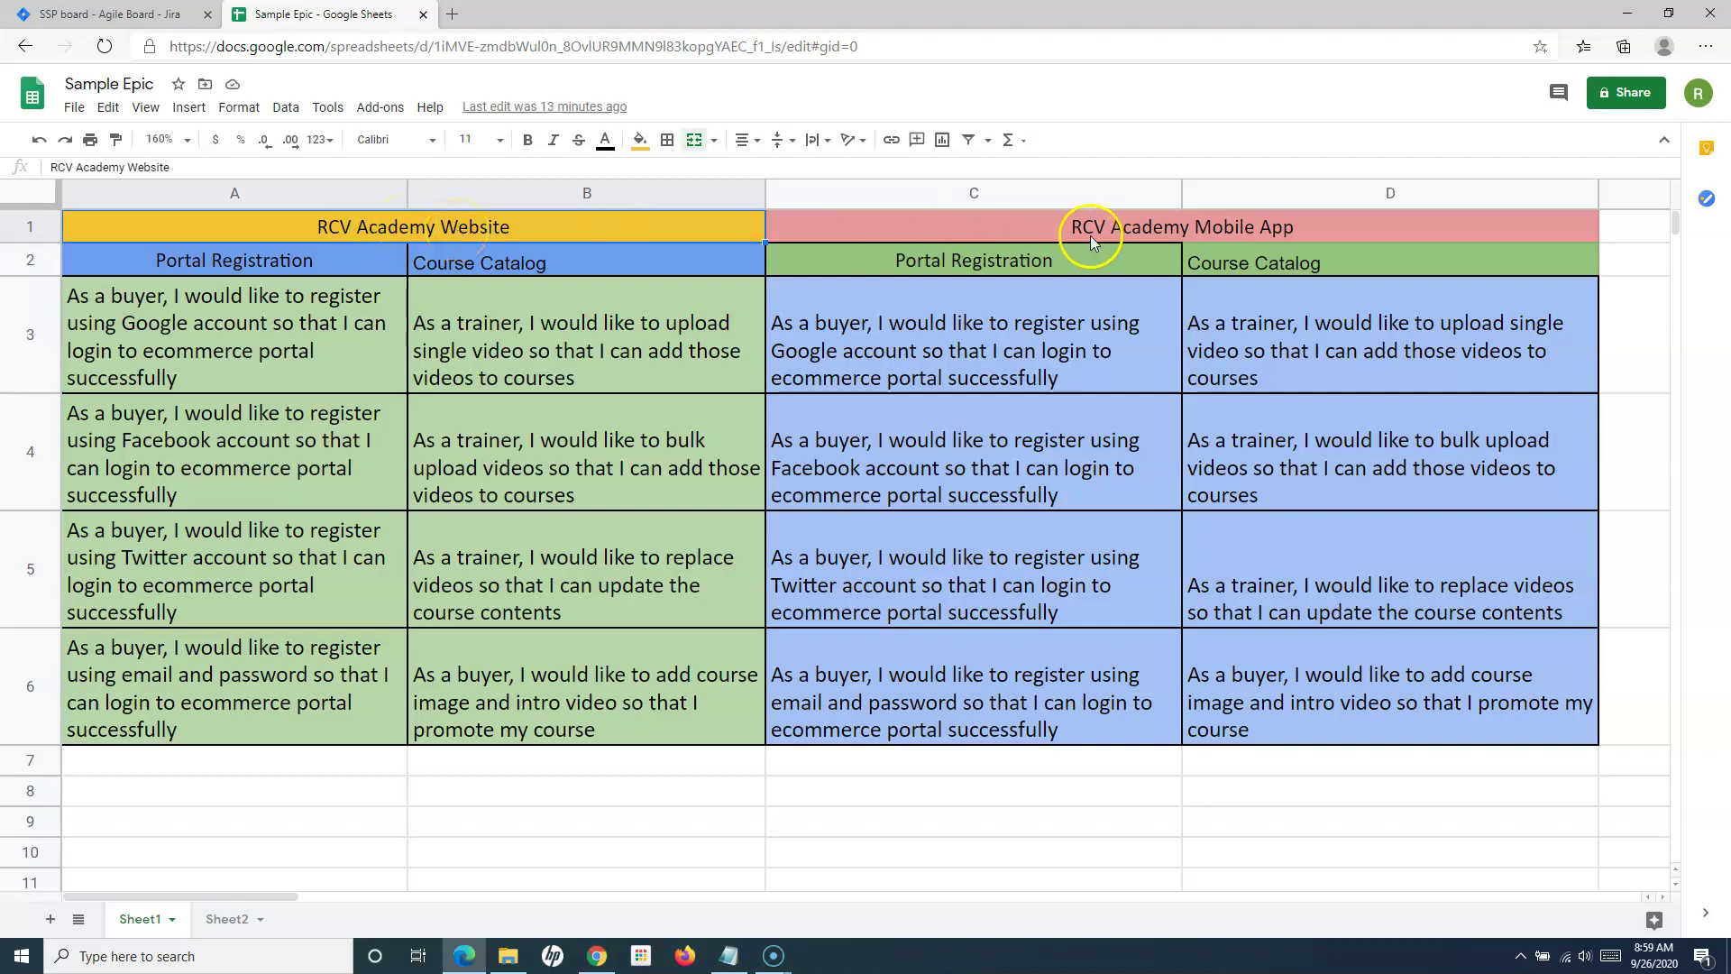
click(1161, 230)
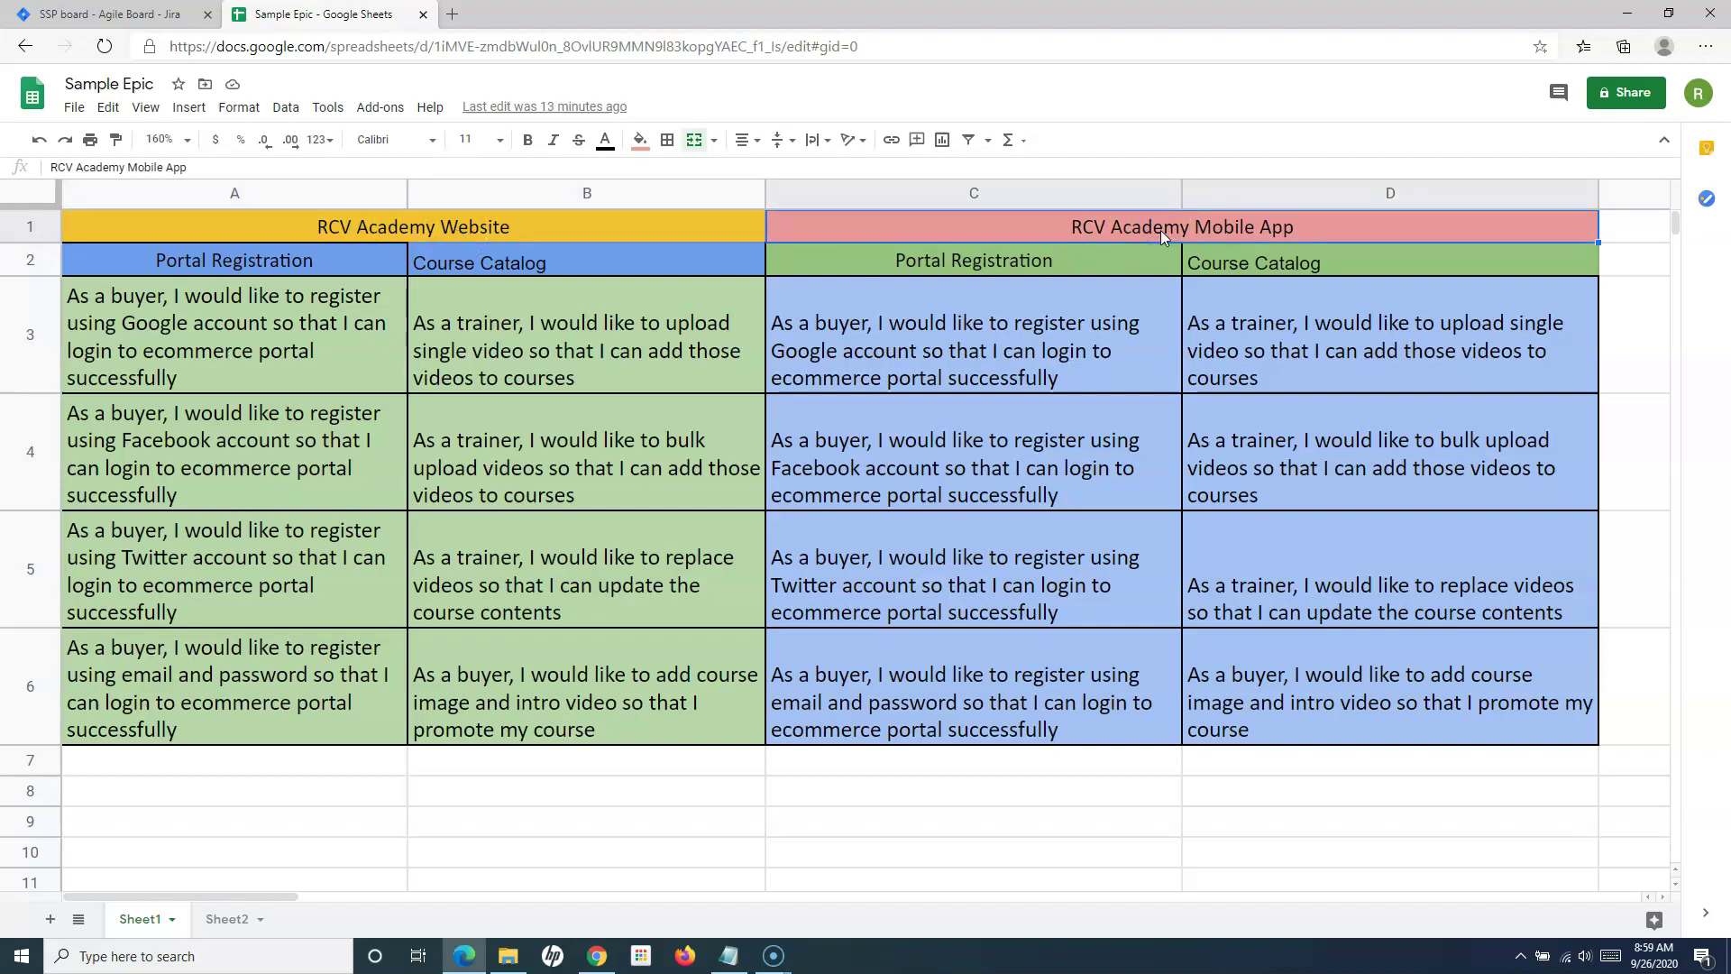
click(592, 225)
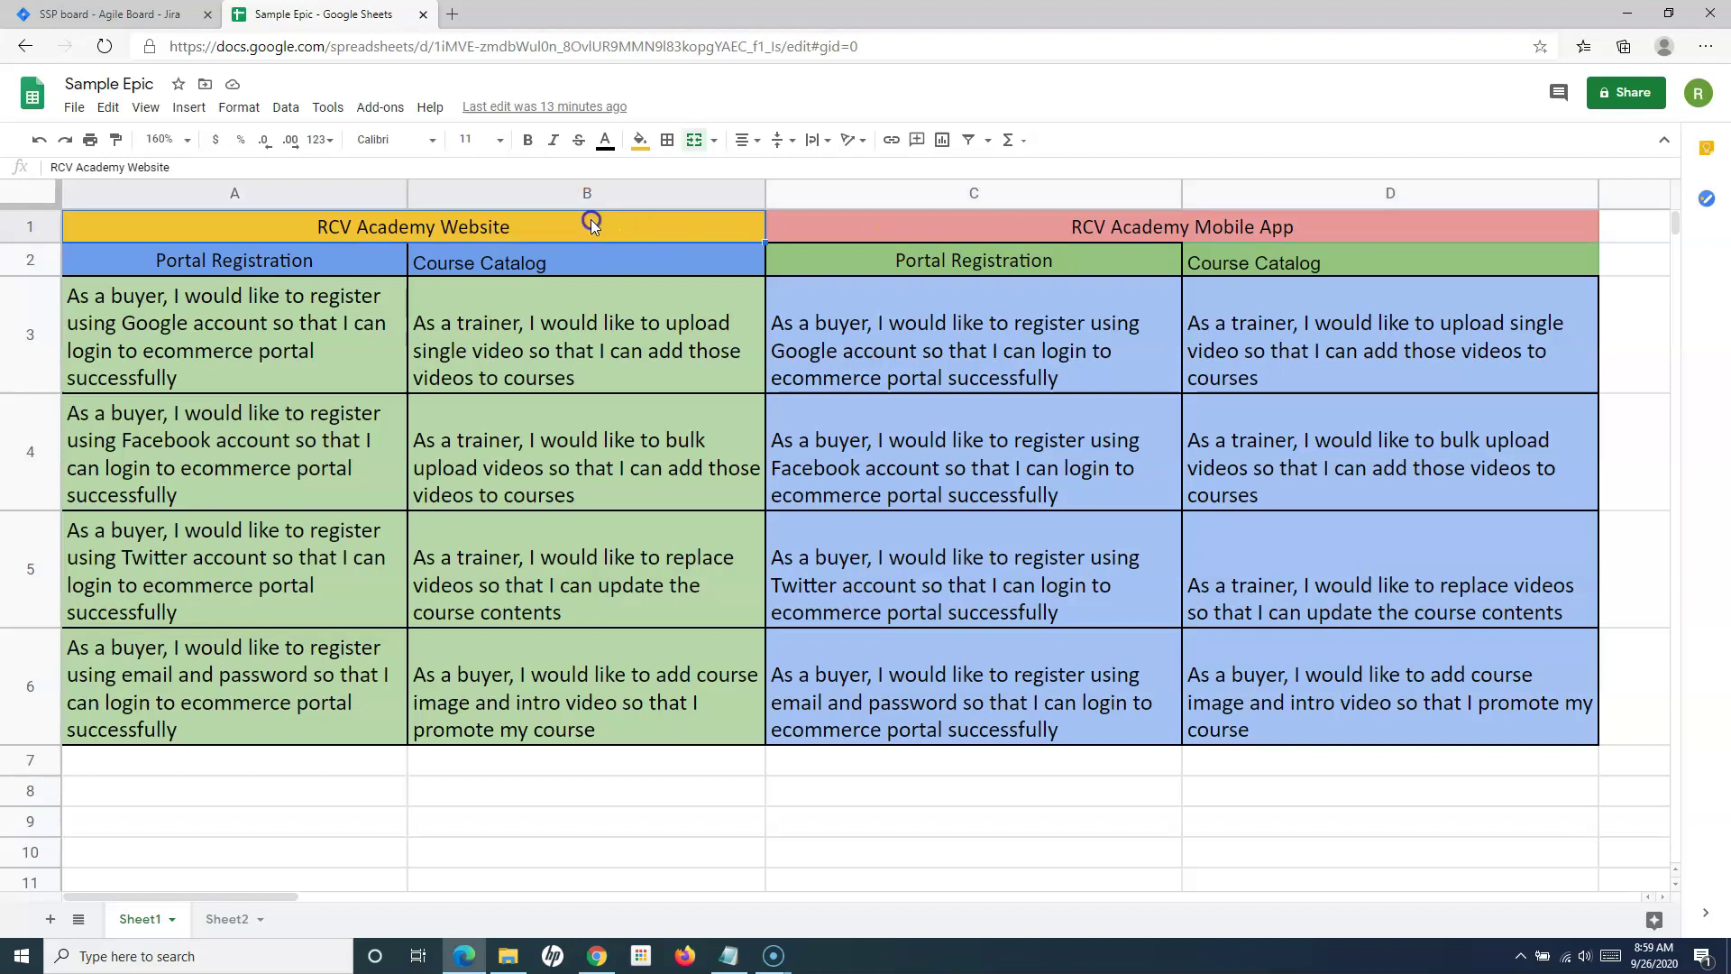
click(1010, 221)
click(603, 226)
click(350, 223)
click(315, 260)
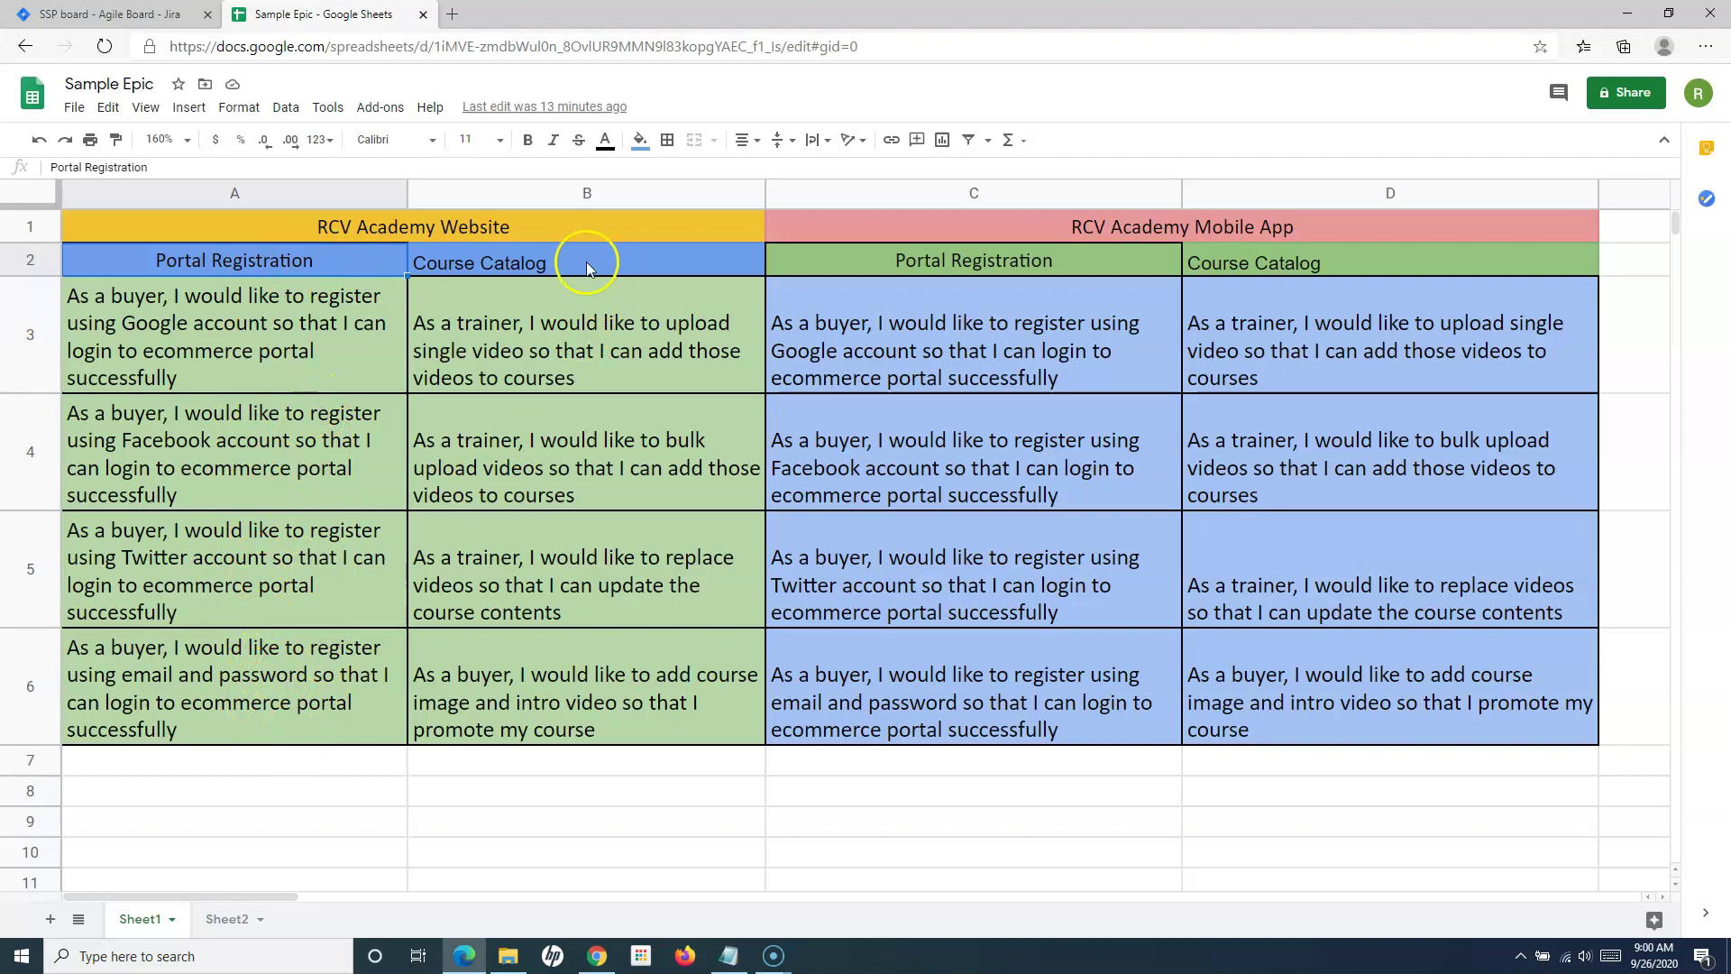
click(556, 255)
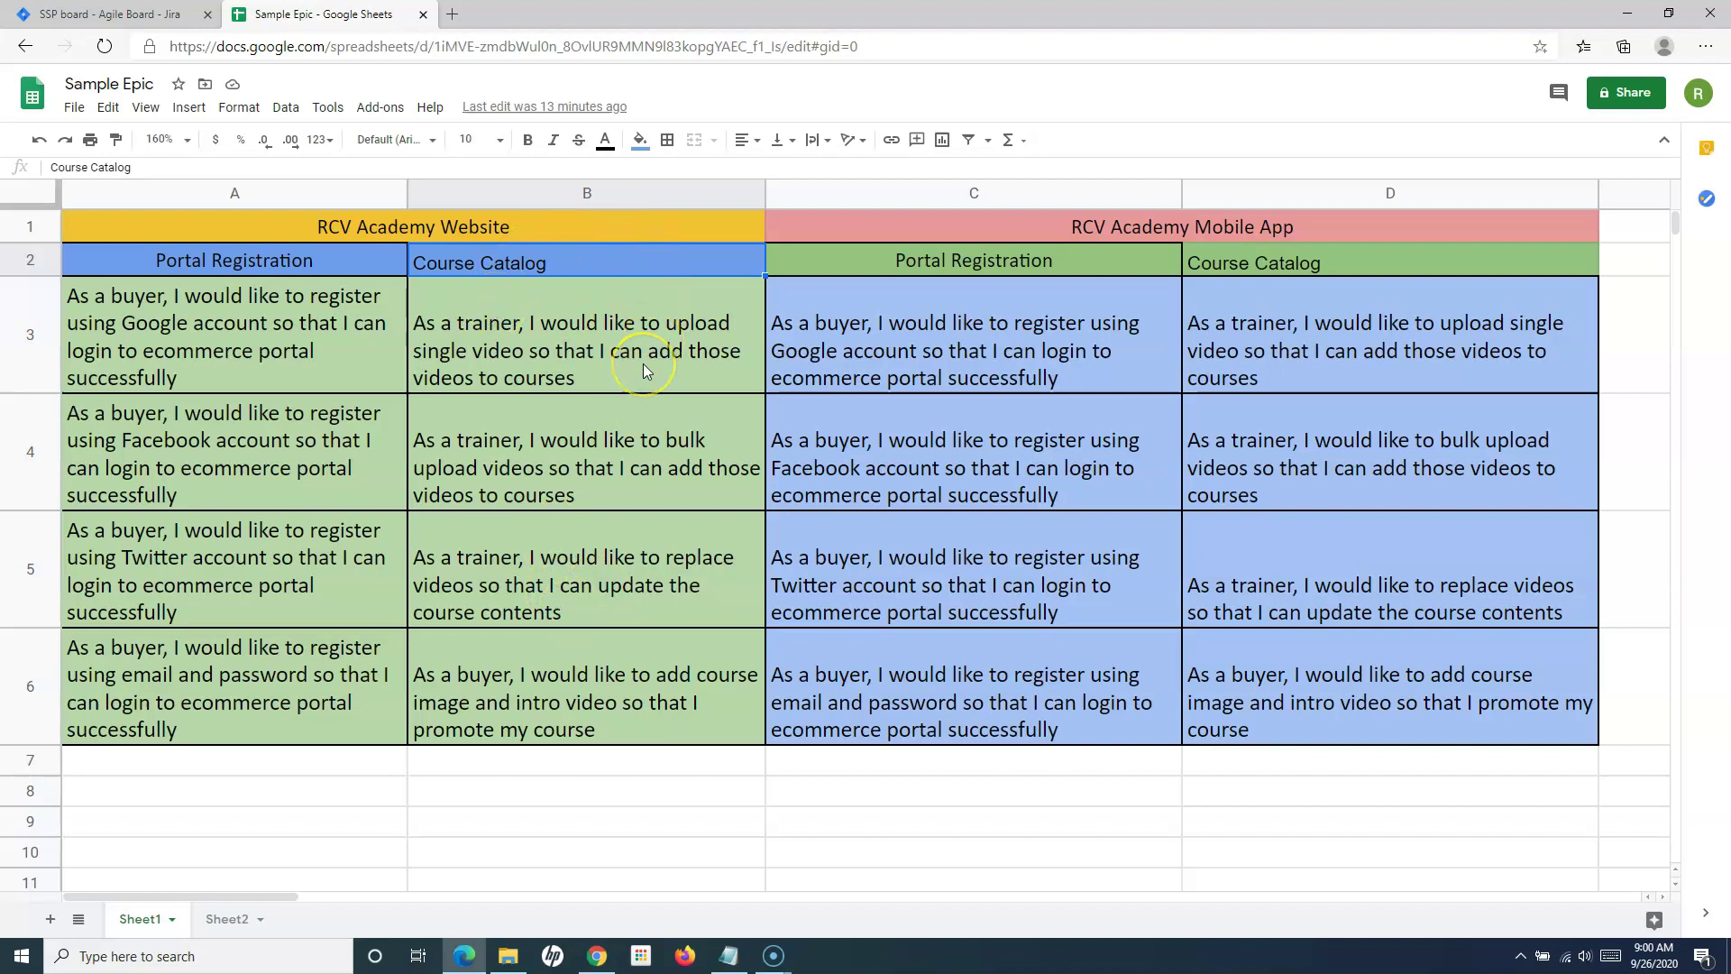
click(427, 226)
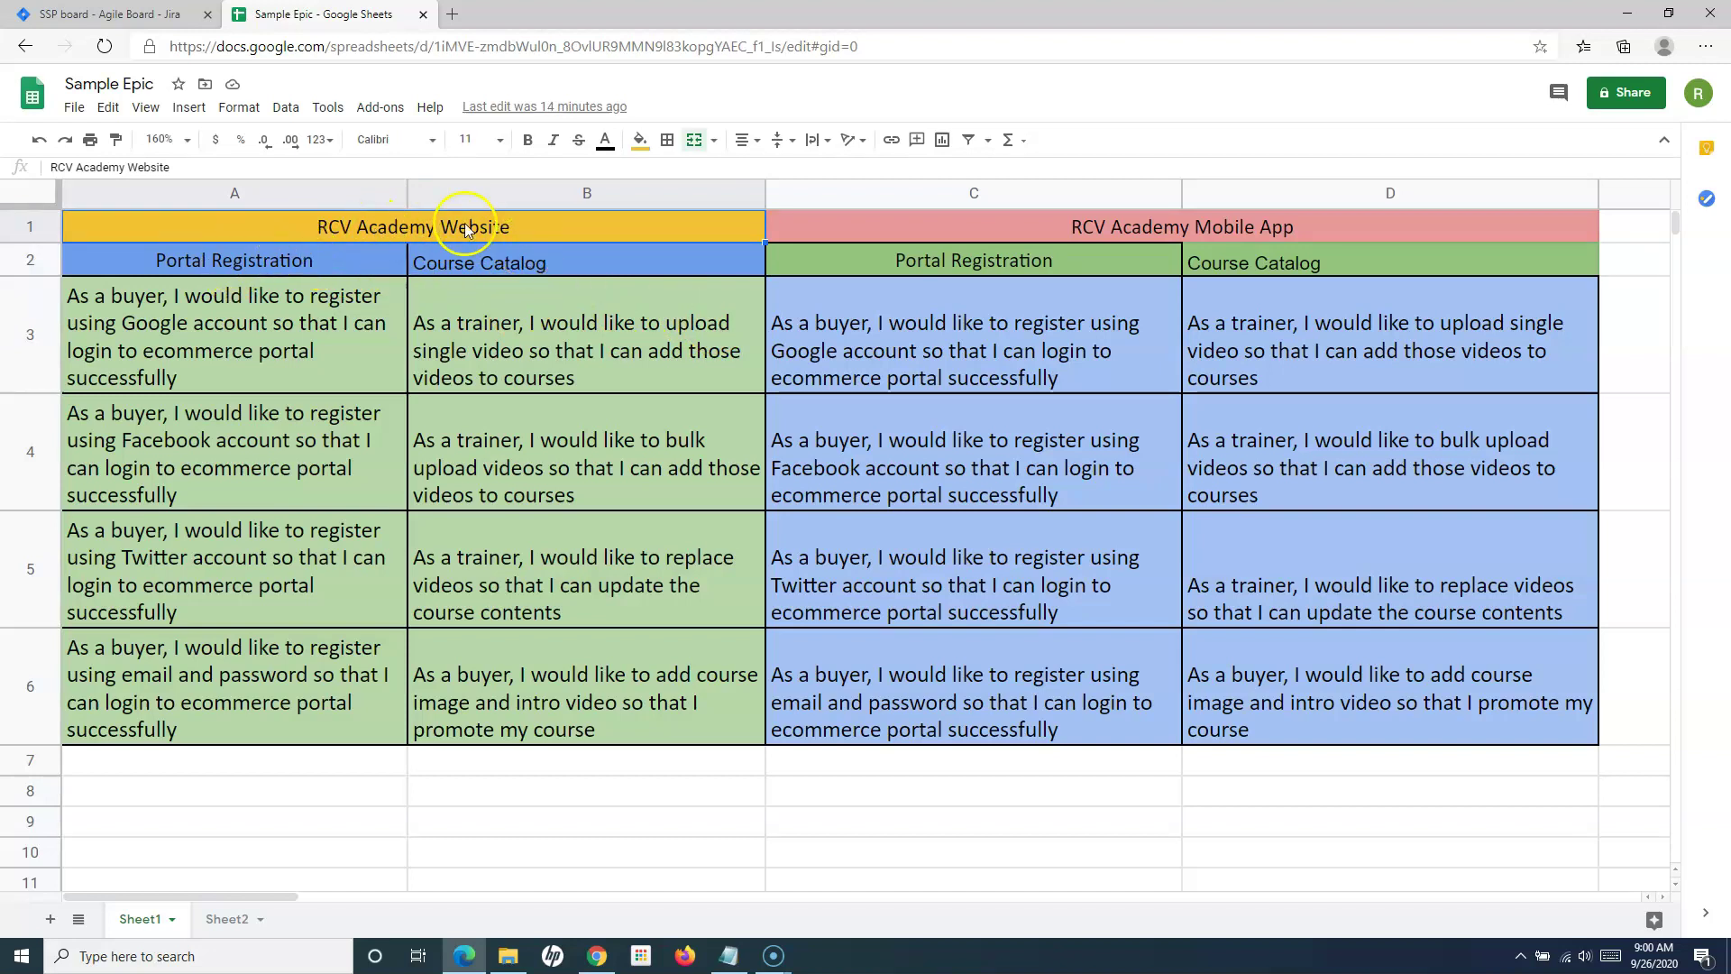
click(485, 264)
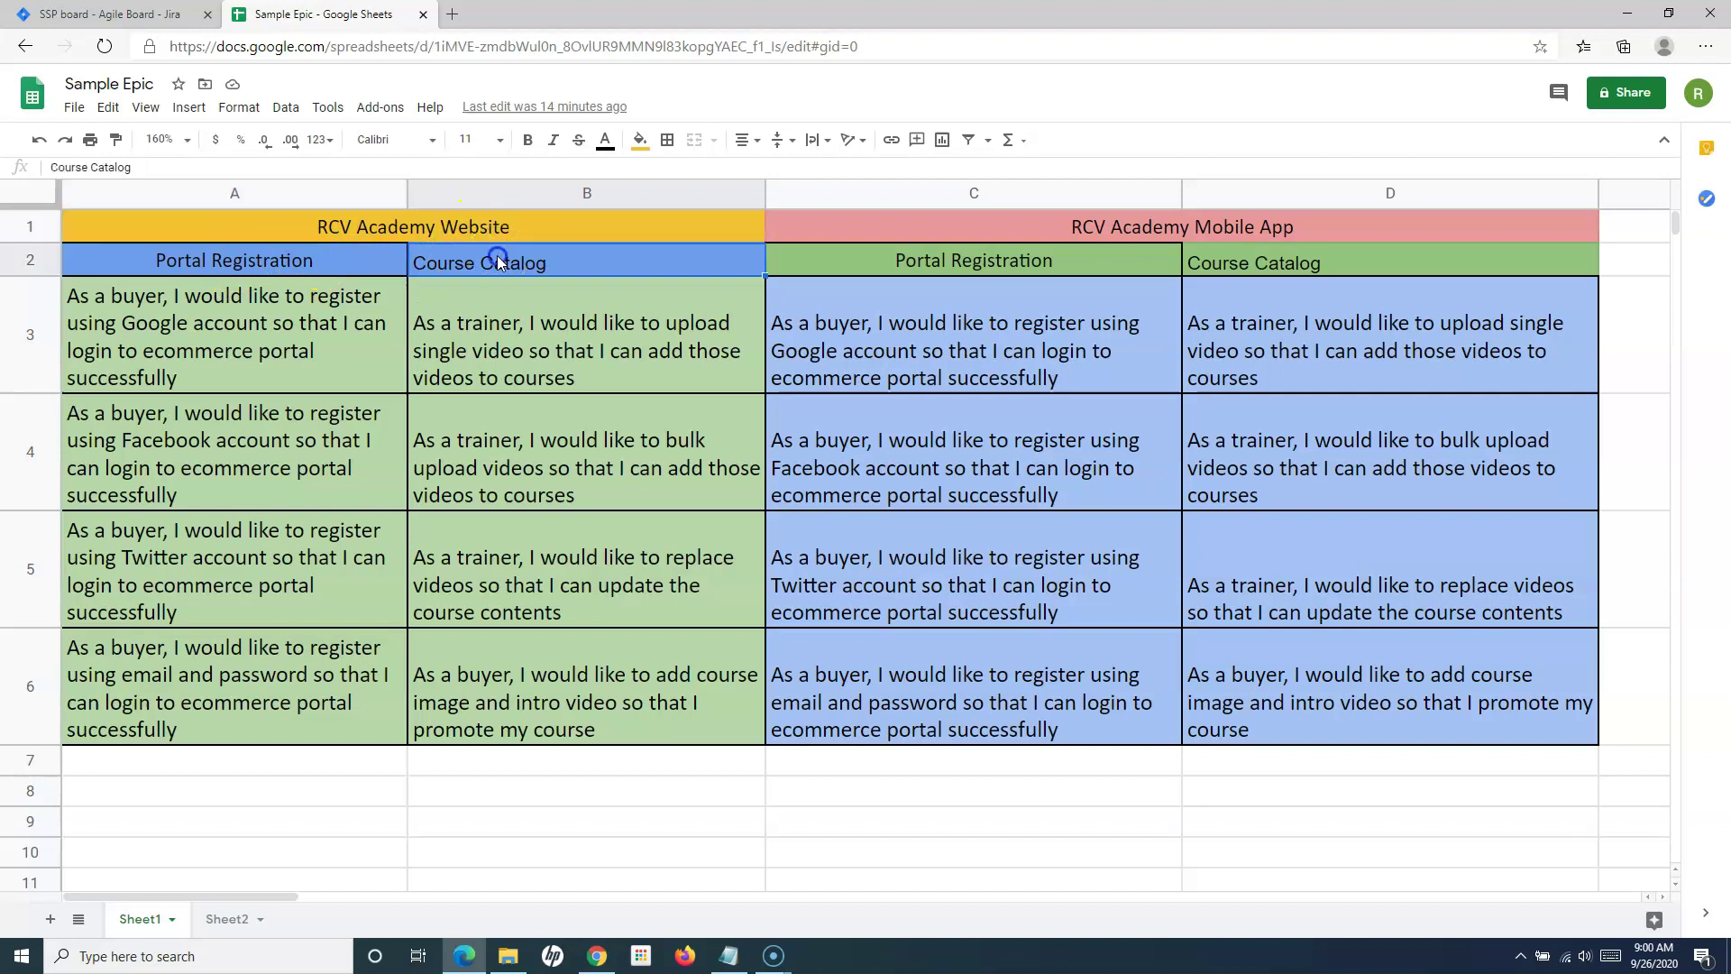
click(285, 318)
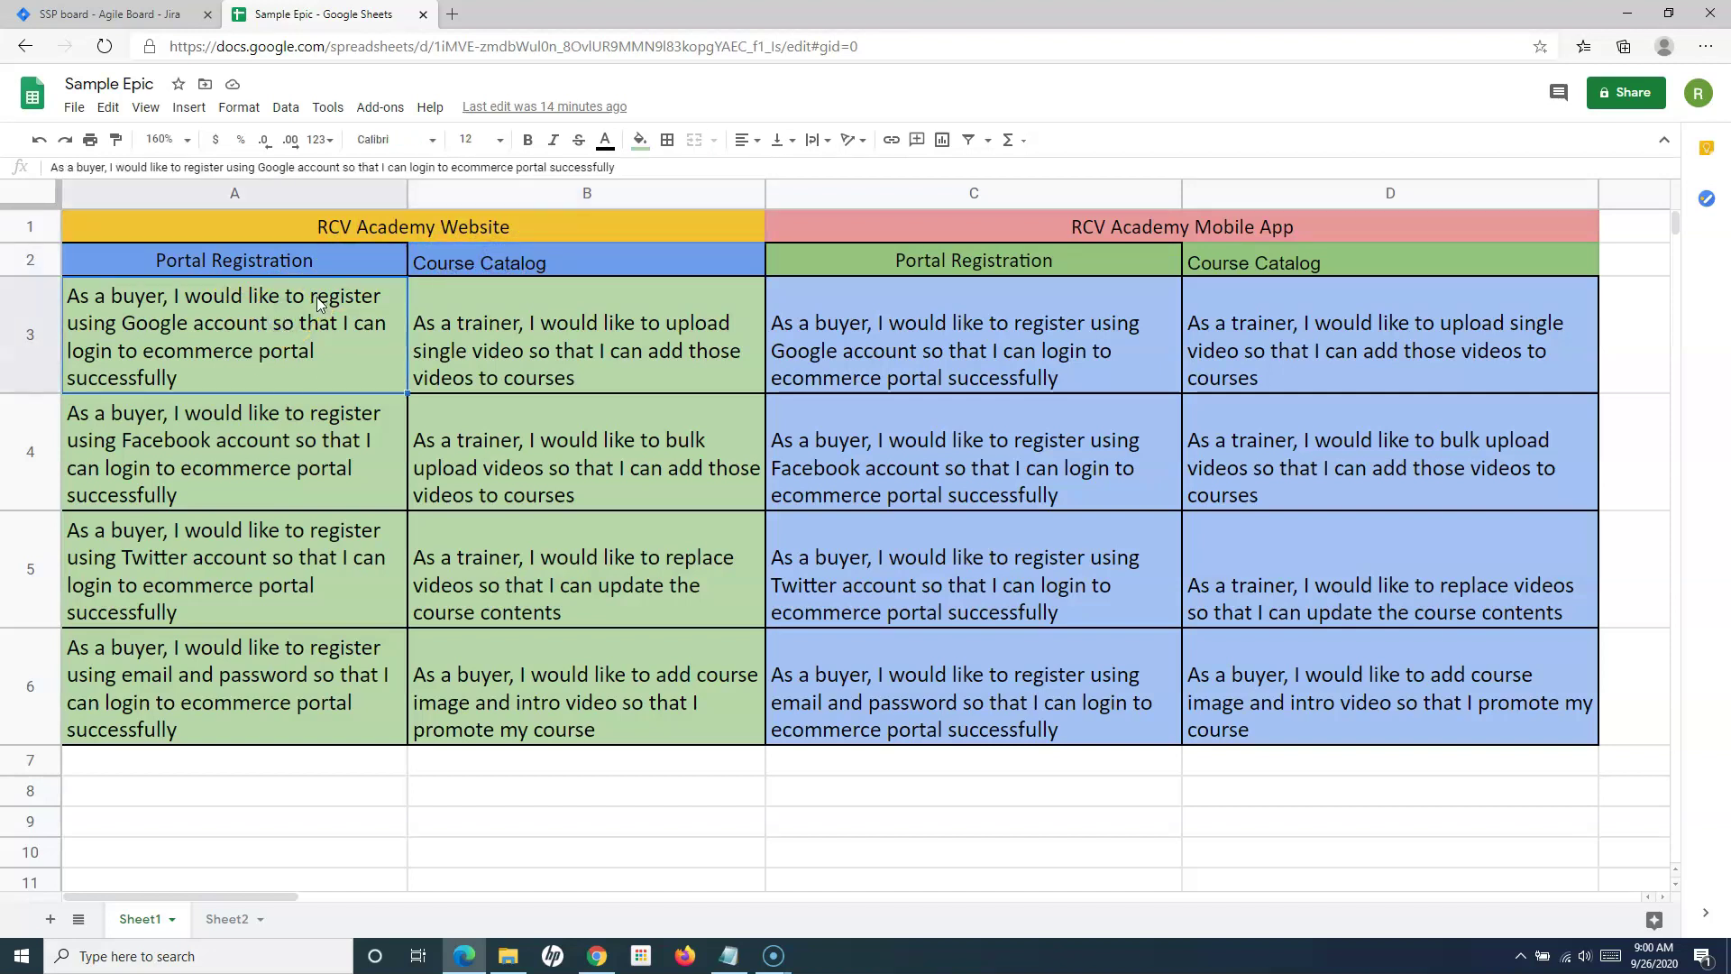
drag(284, 359, 296, 702)
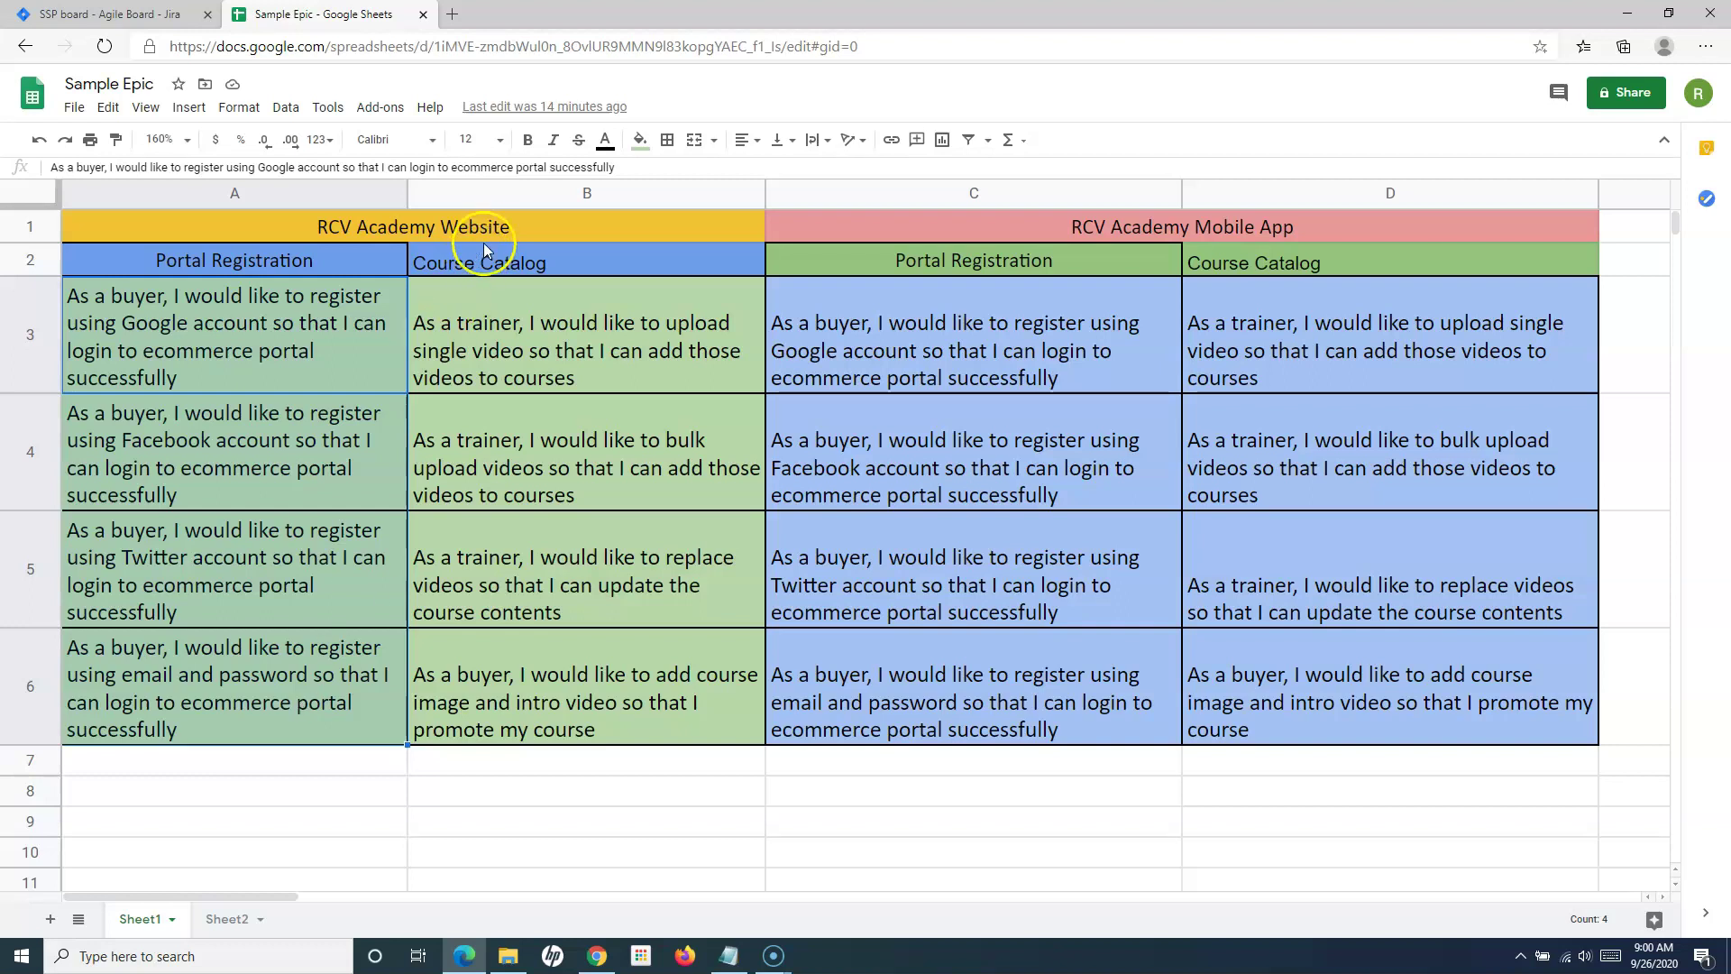
click(398, 225)
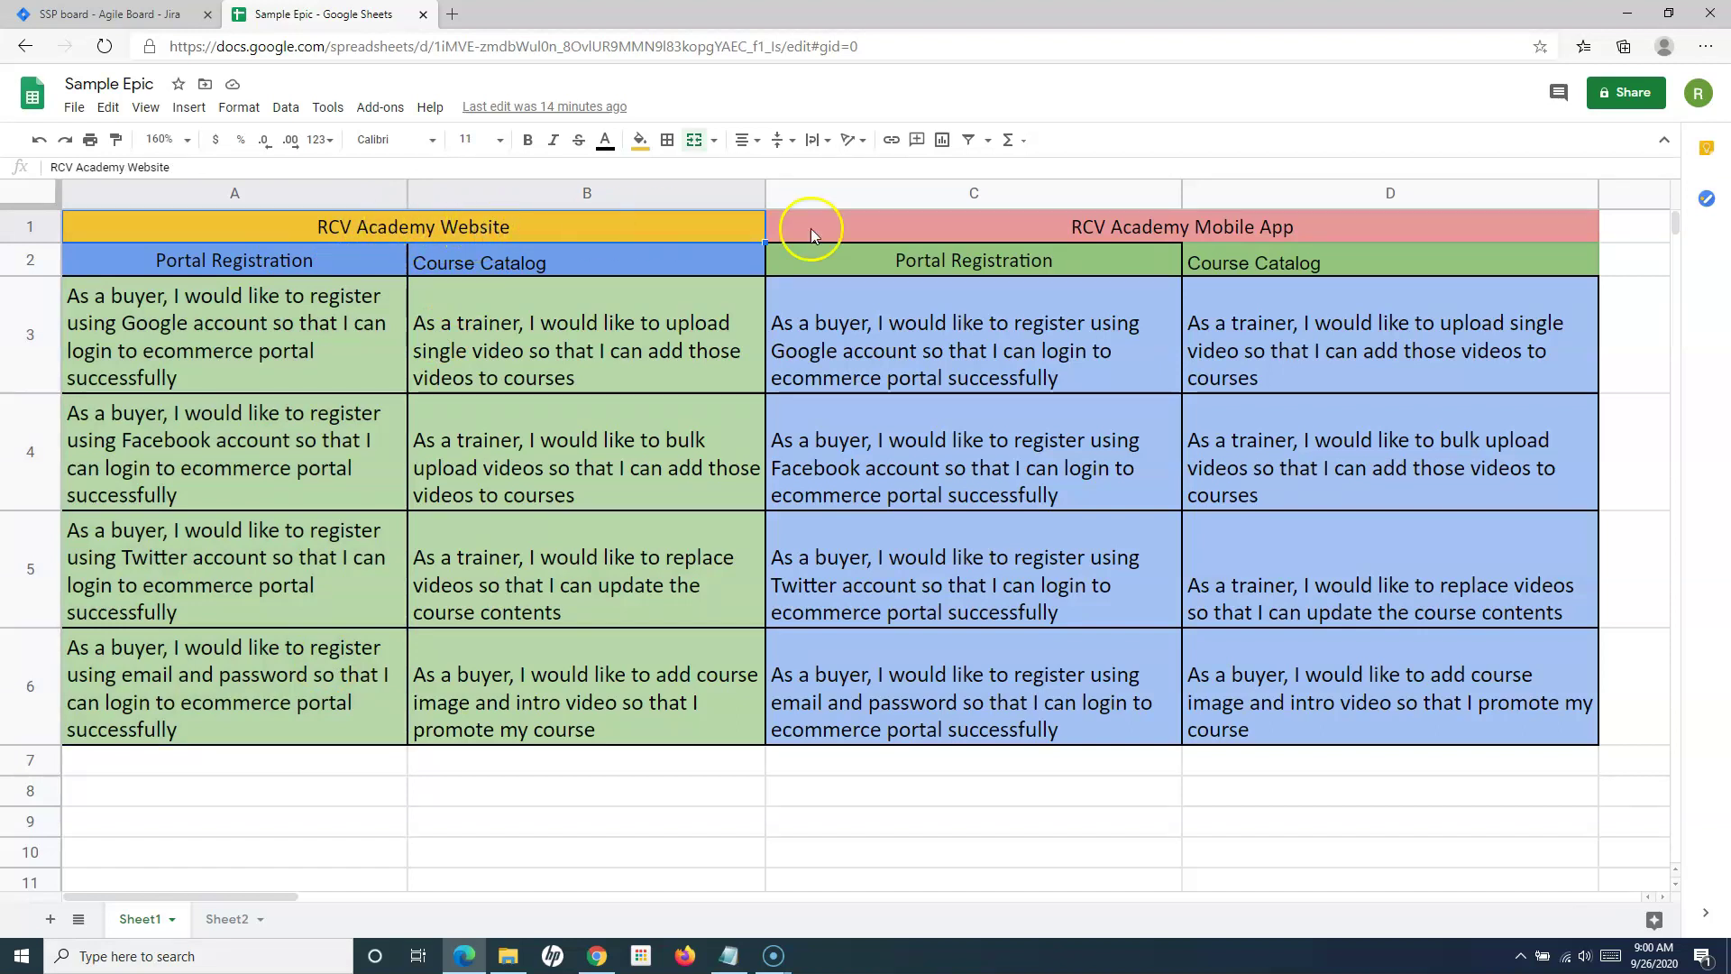
click(916, 234)
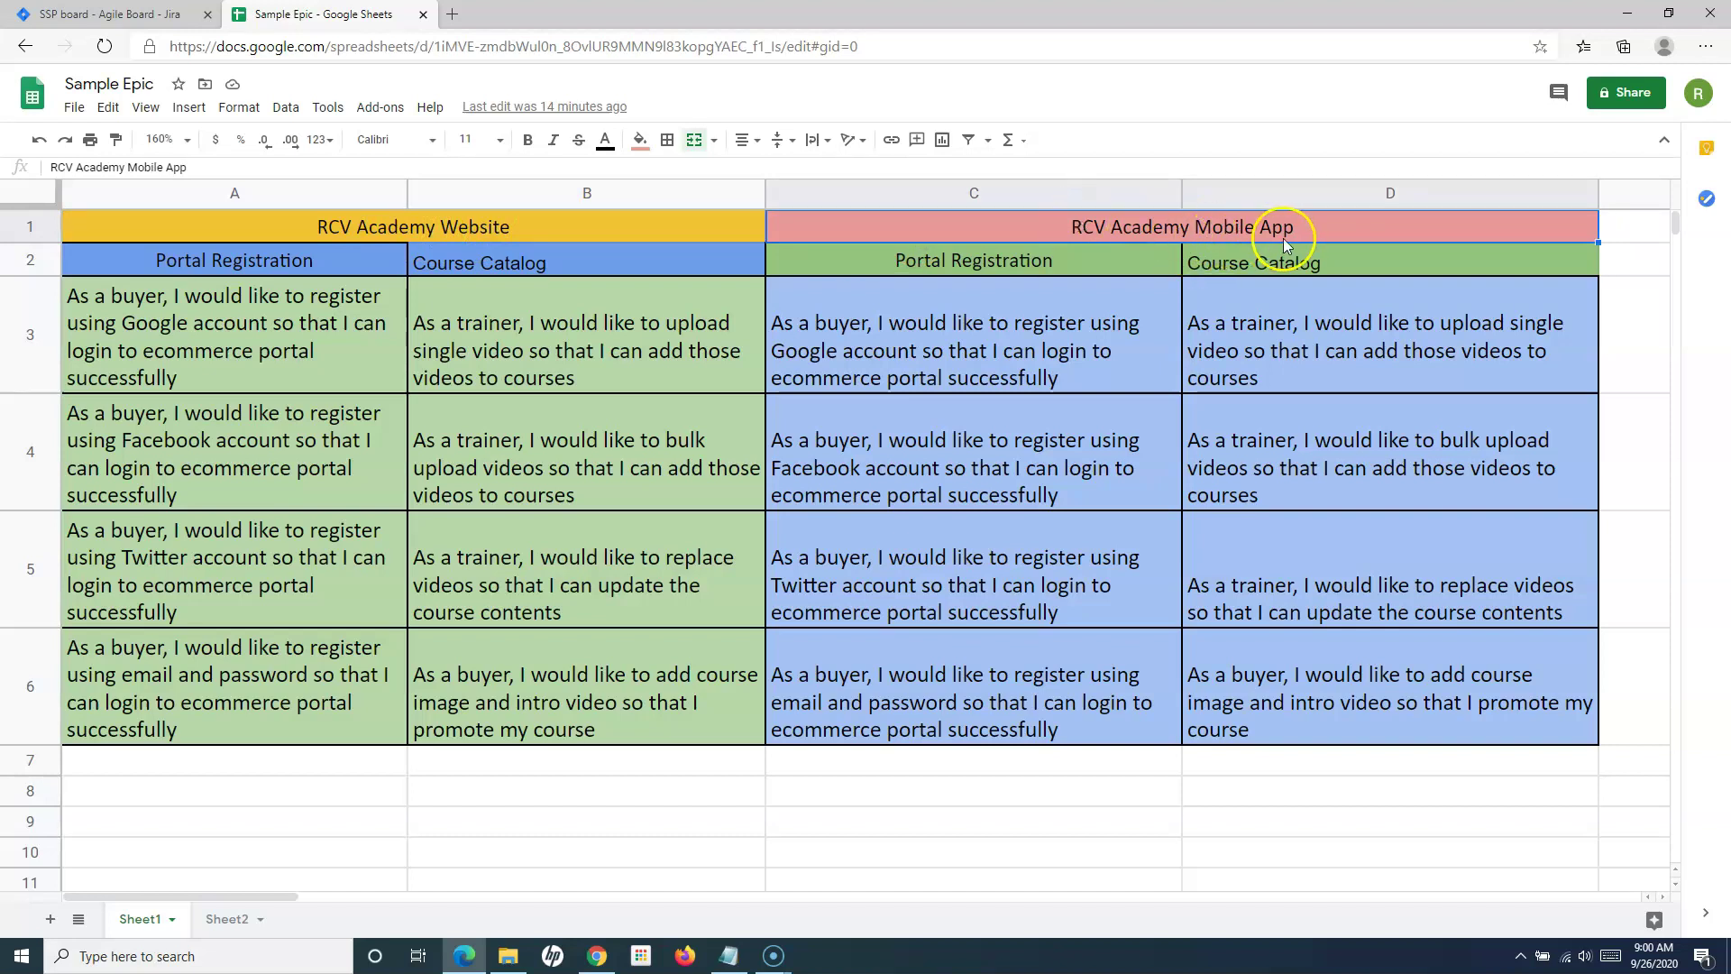
click(898, 263)
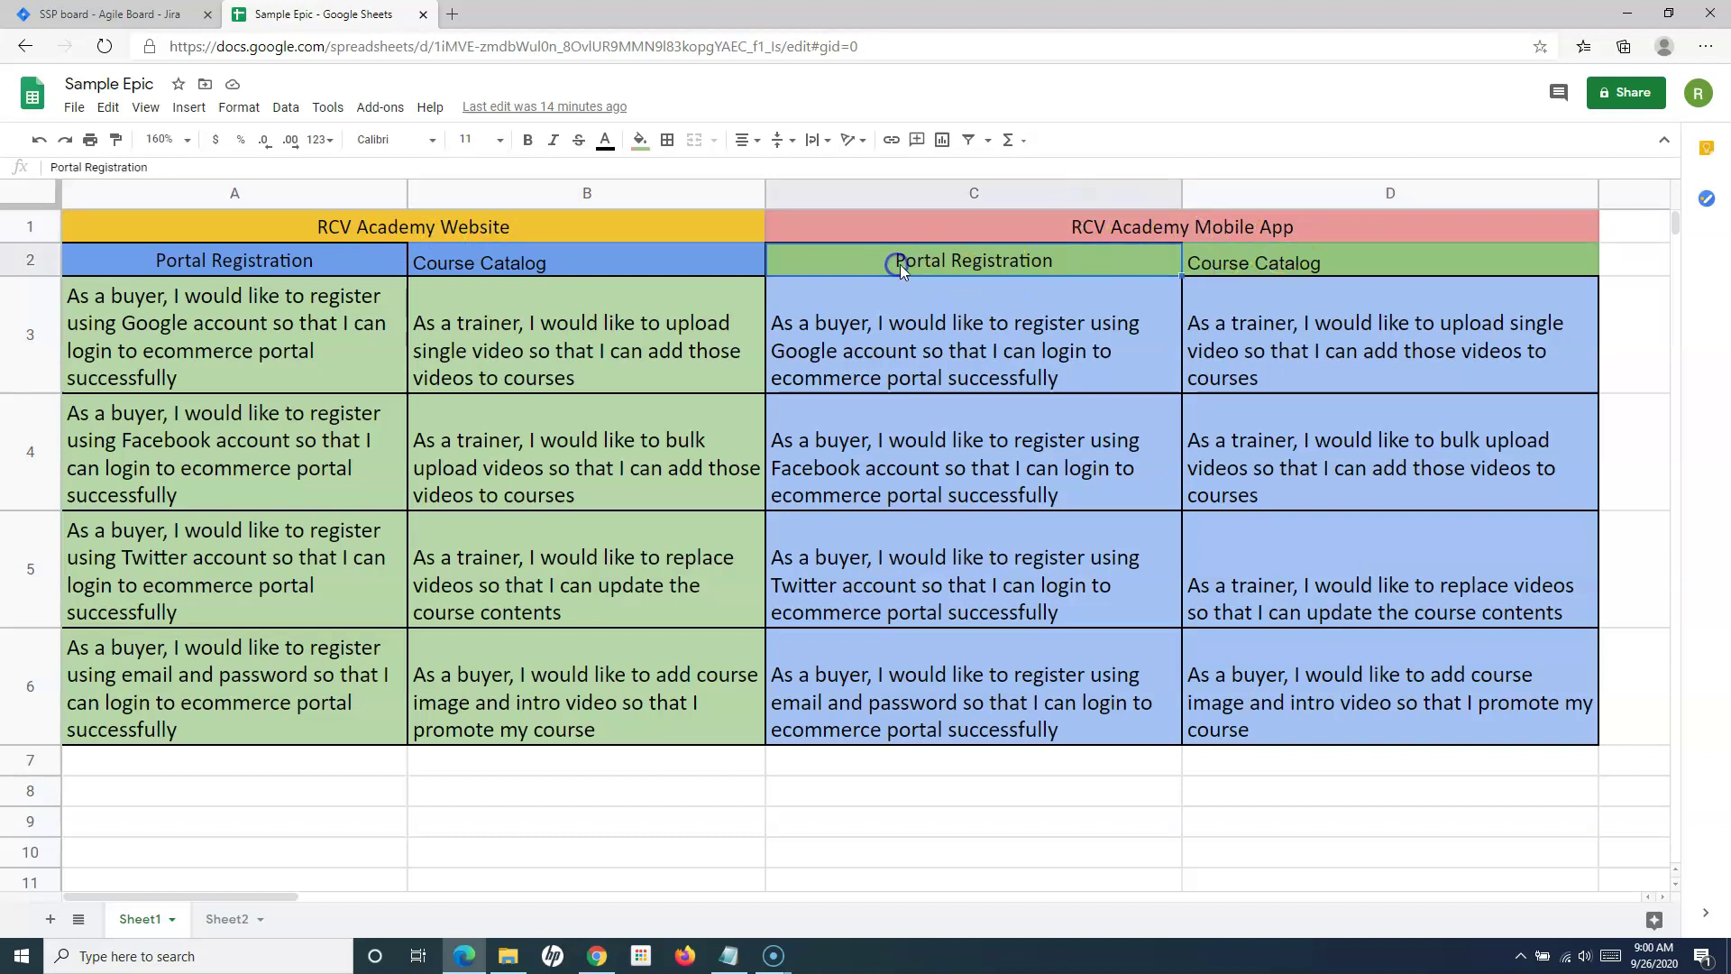
click(1256, 265)
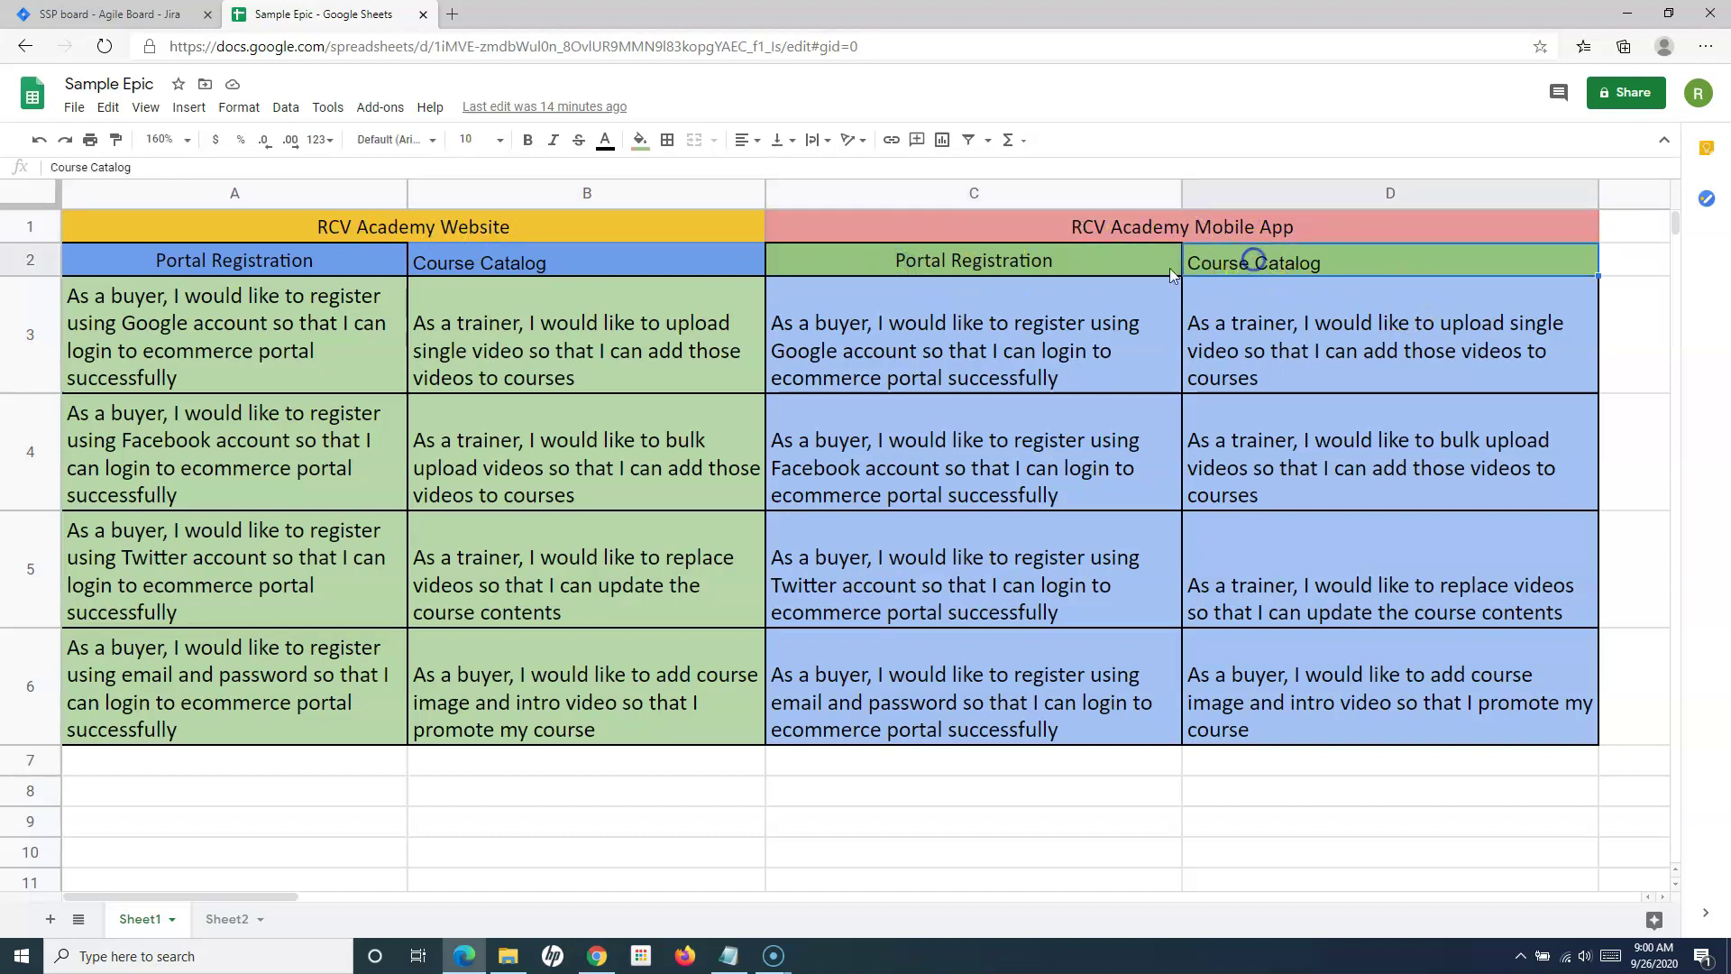
click(940, 321)
click(961, 451)
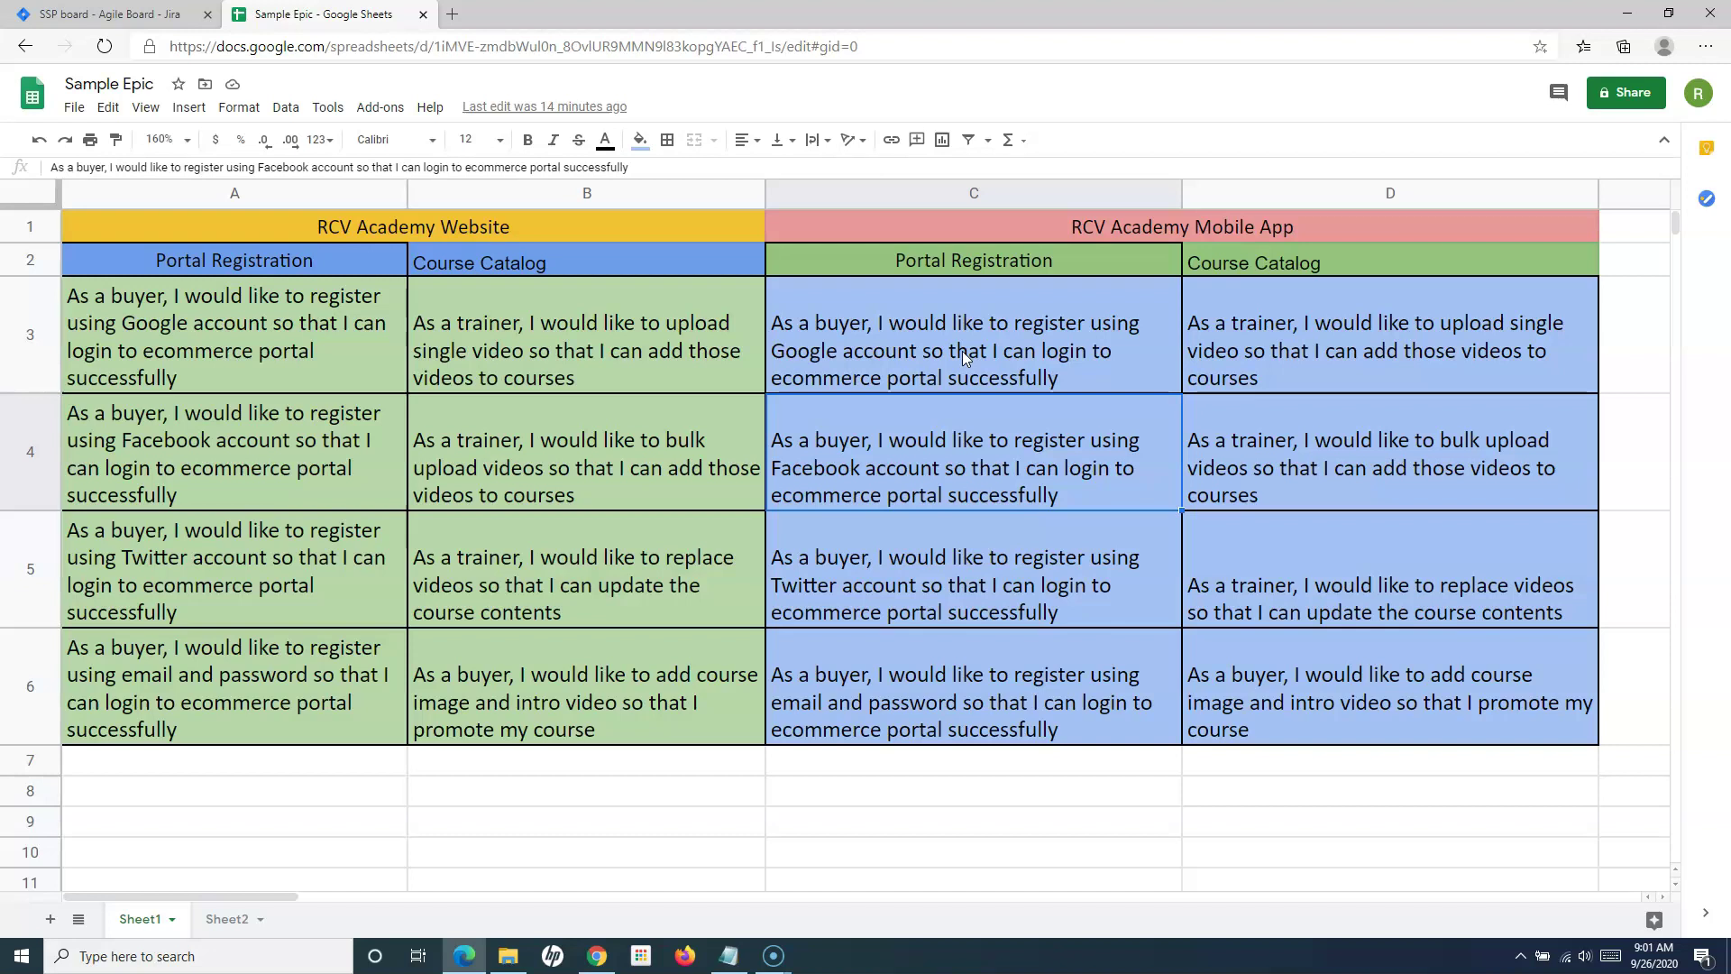
click(462, 303)
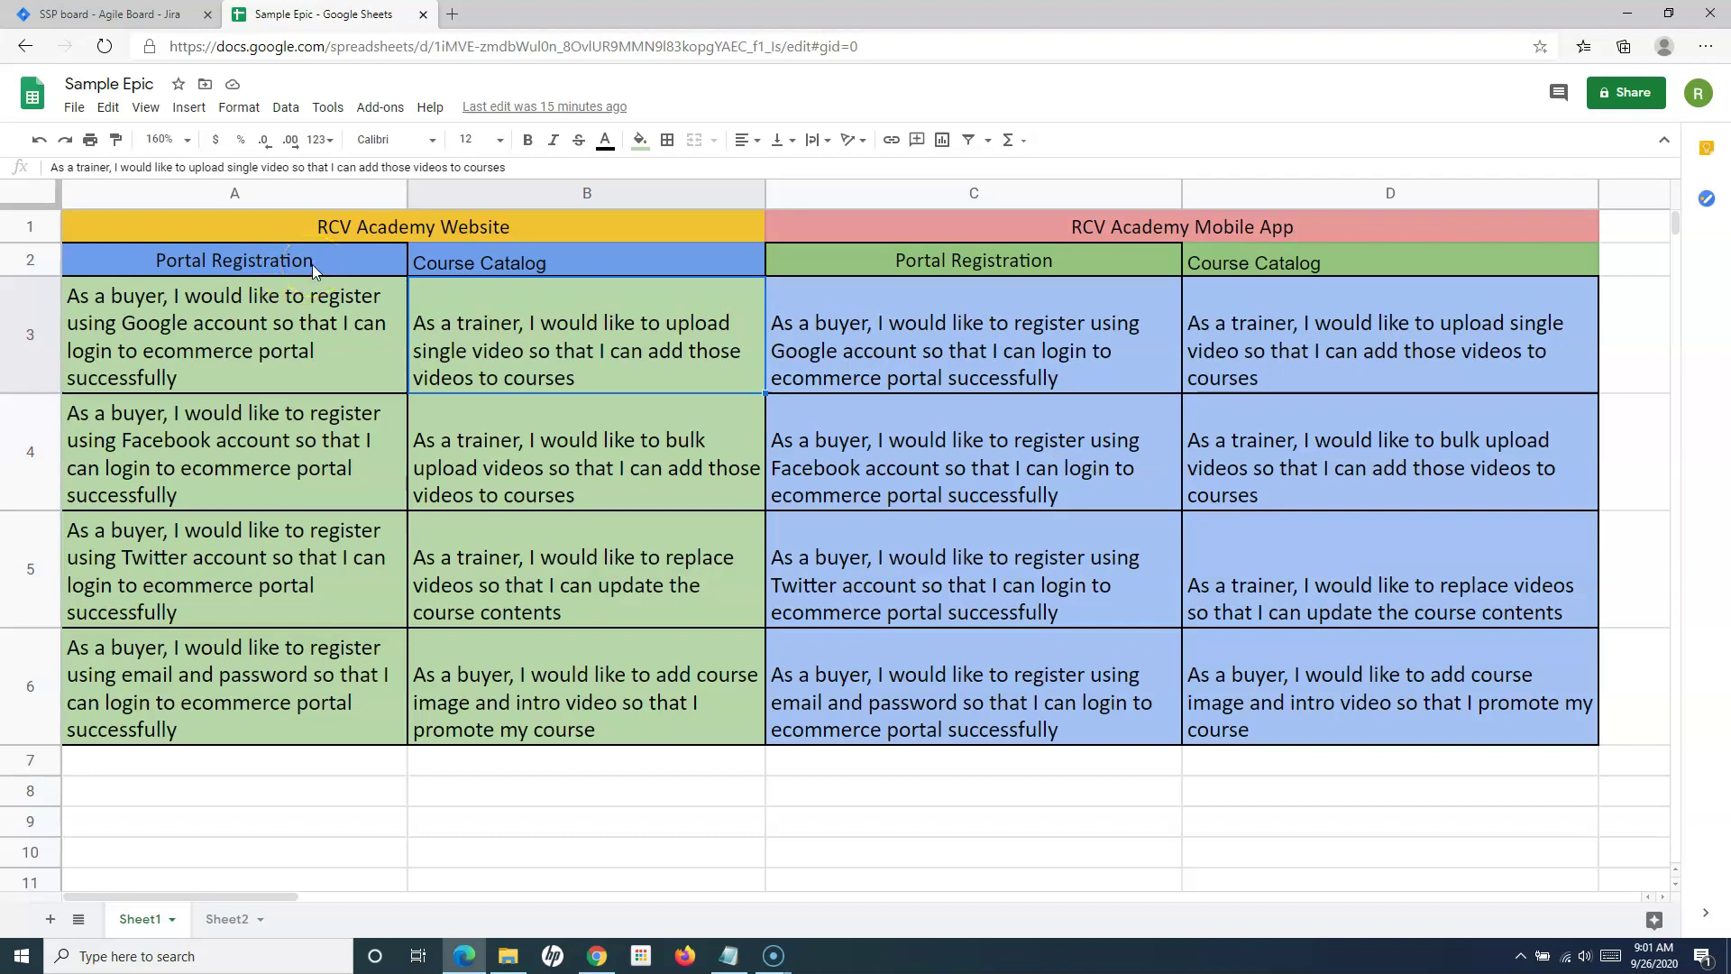
click(532, 259)
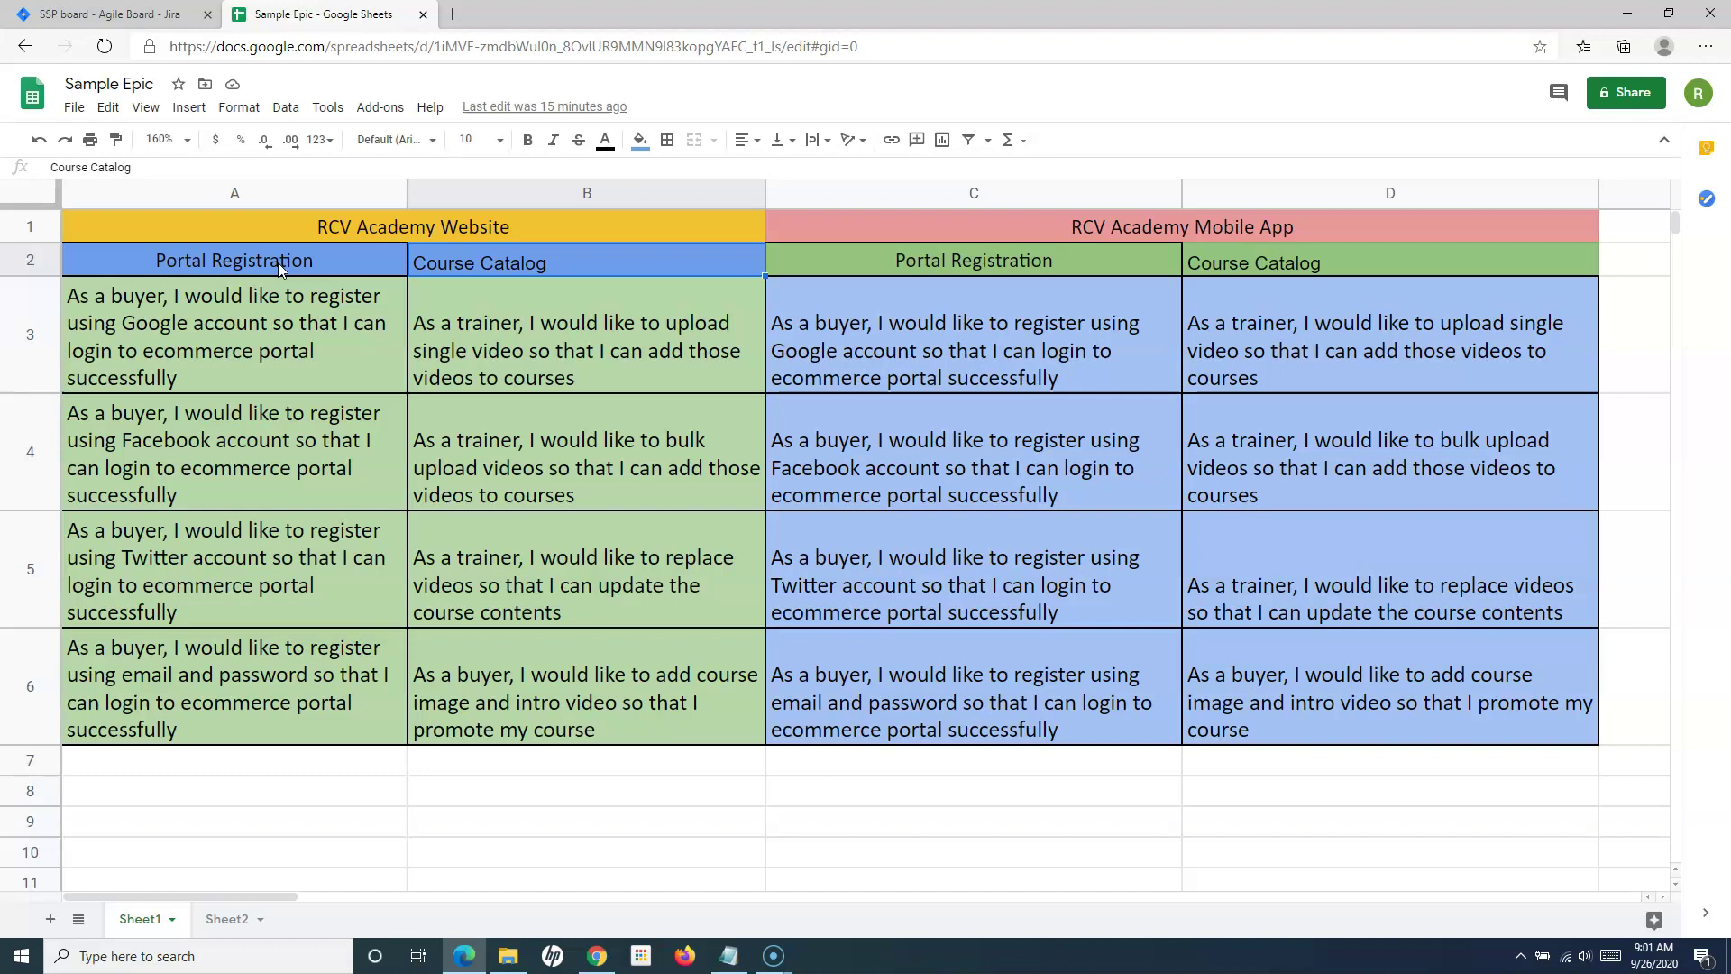
click(278, 263)
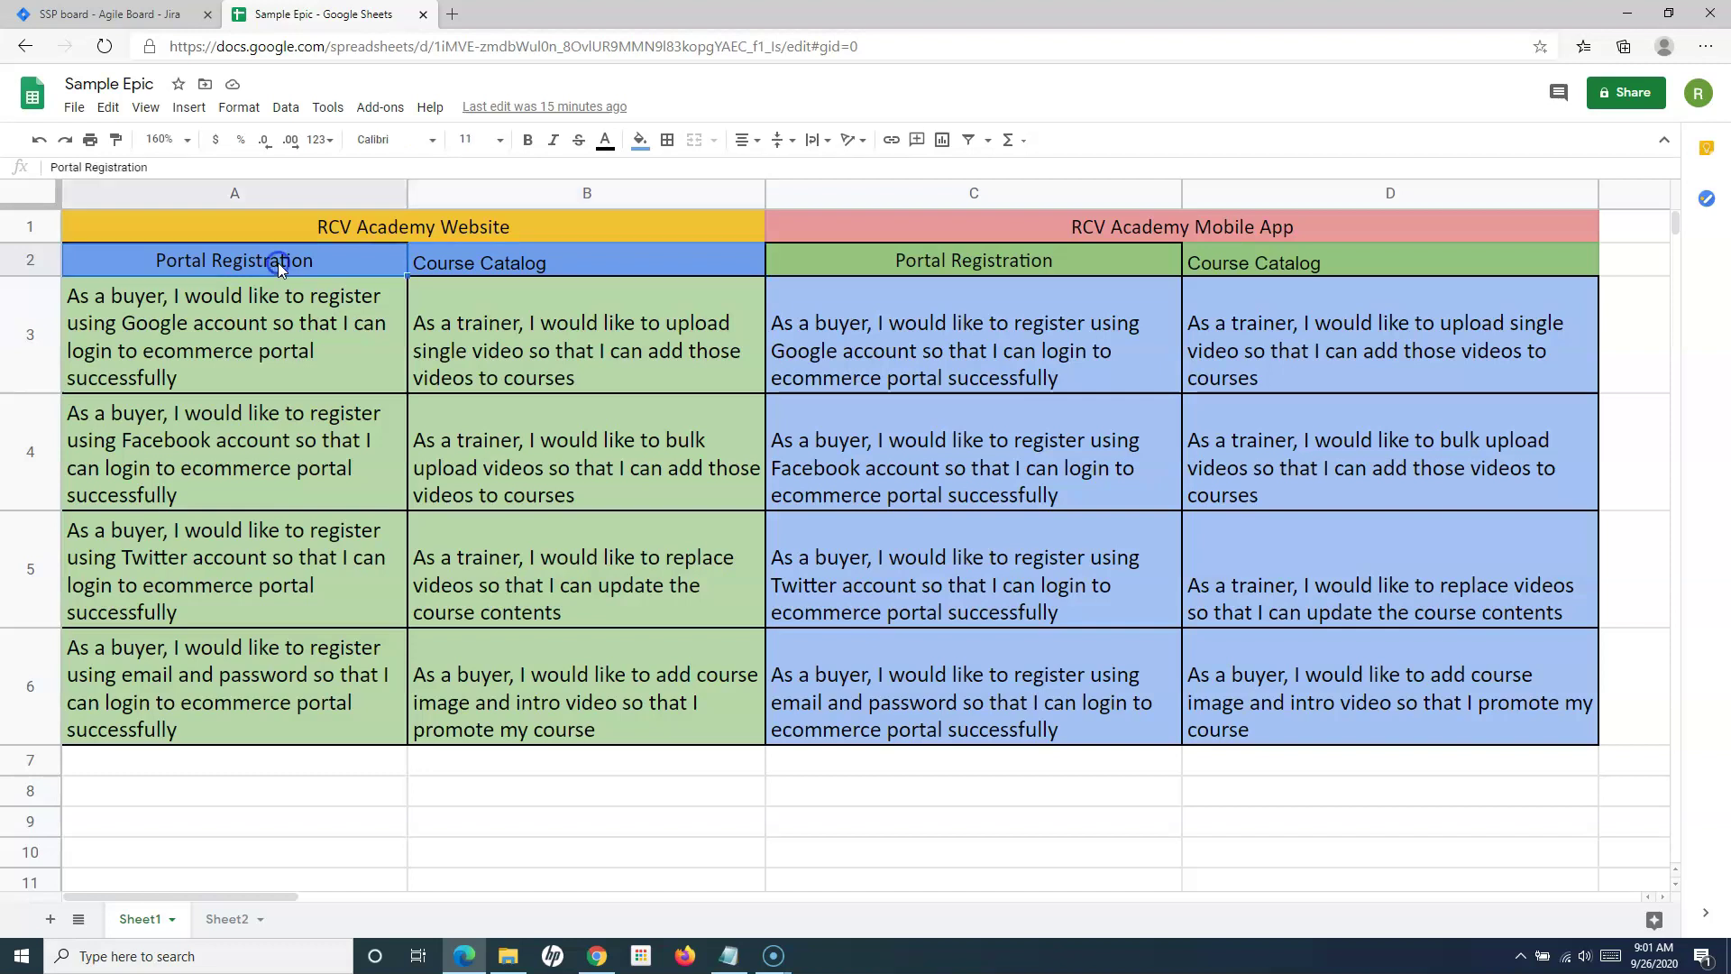
click(235, 306)
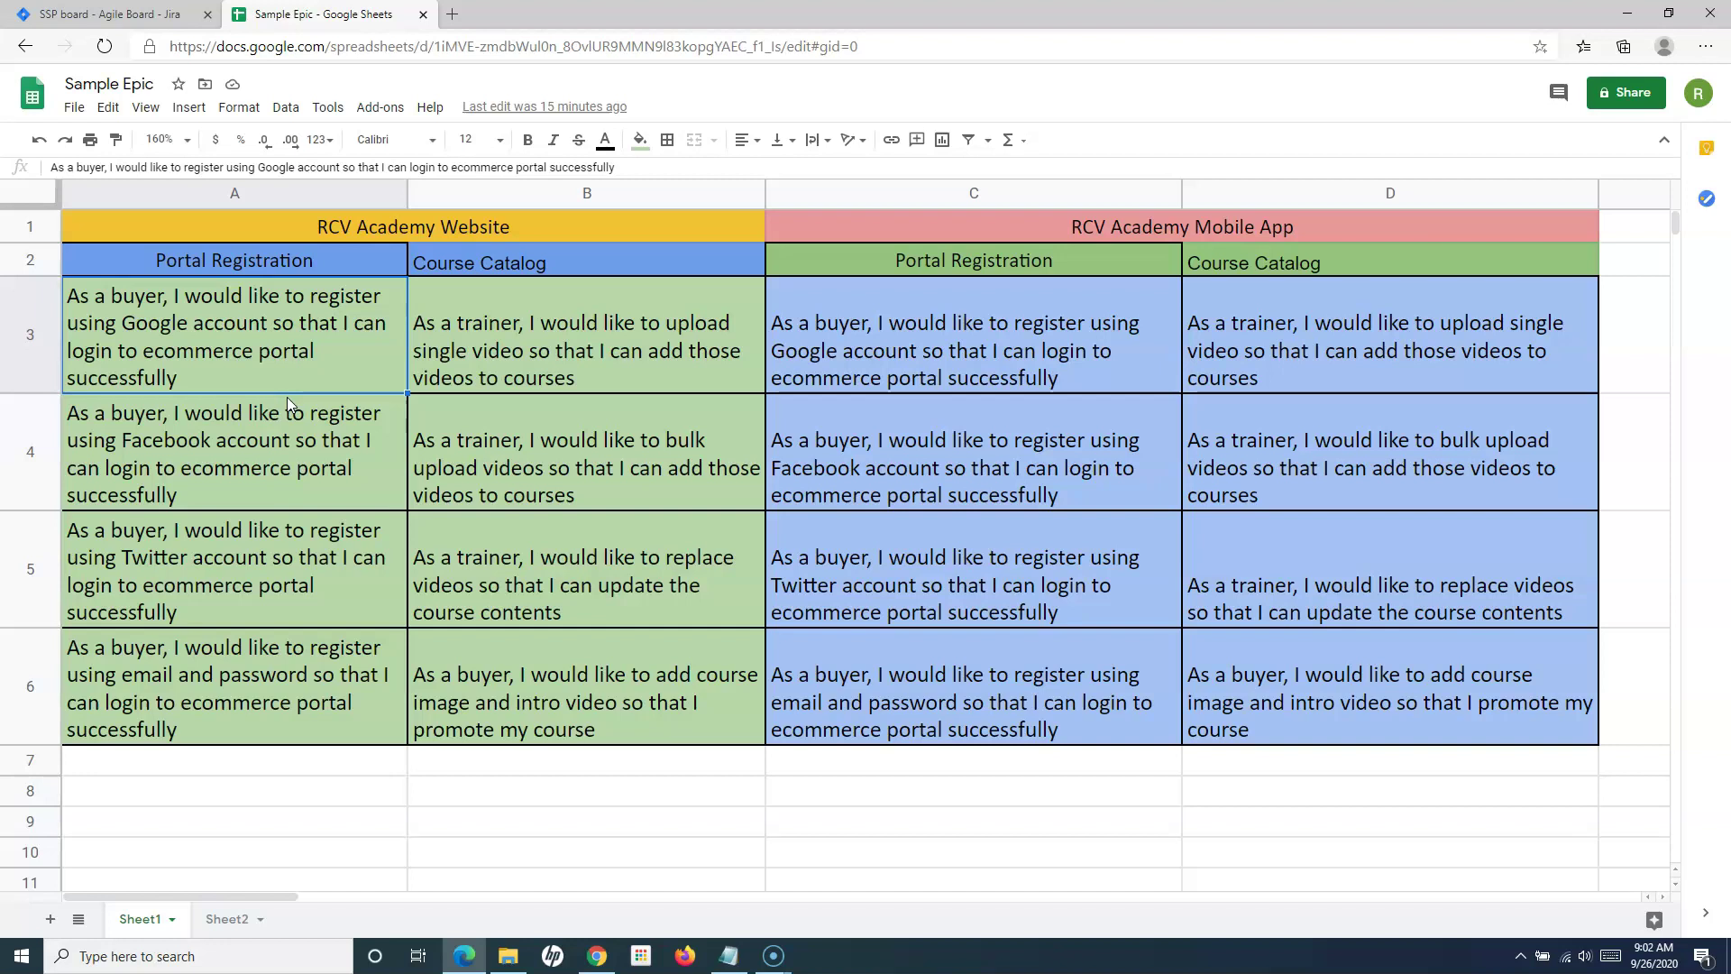
click(343, 379)
Reload the SSP backlog in Jira and show its Epics panel
click(91, 18)
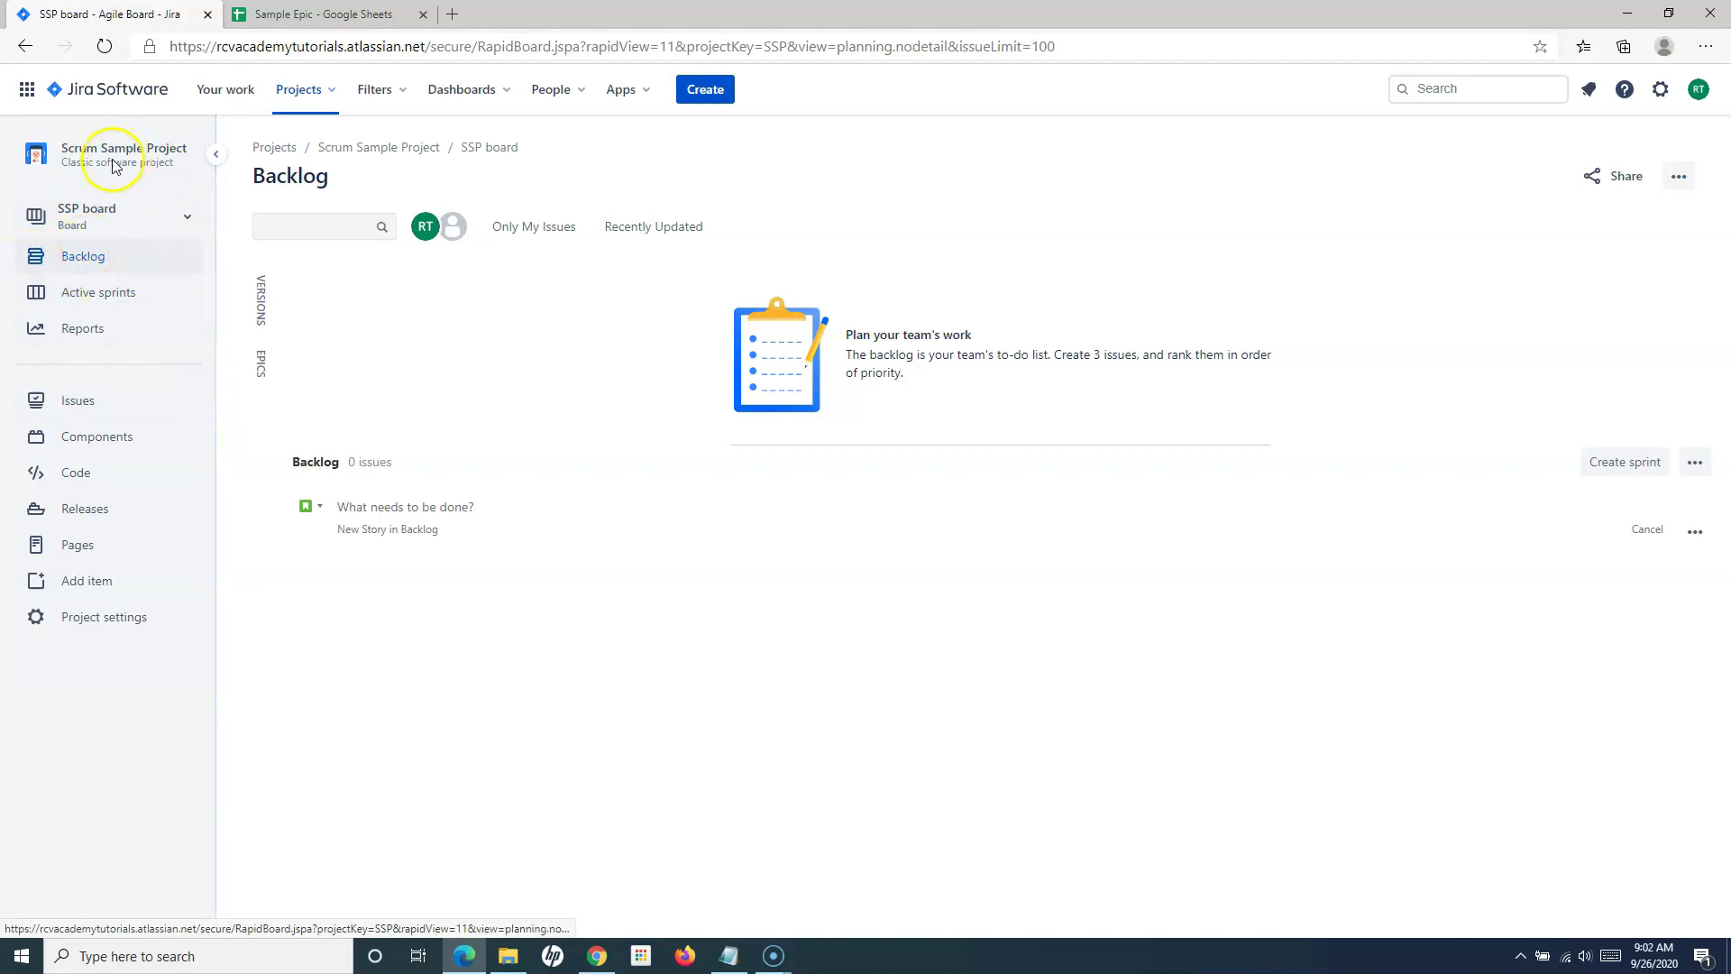
click(84, 260)
click(258, 372)
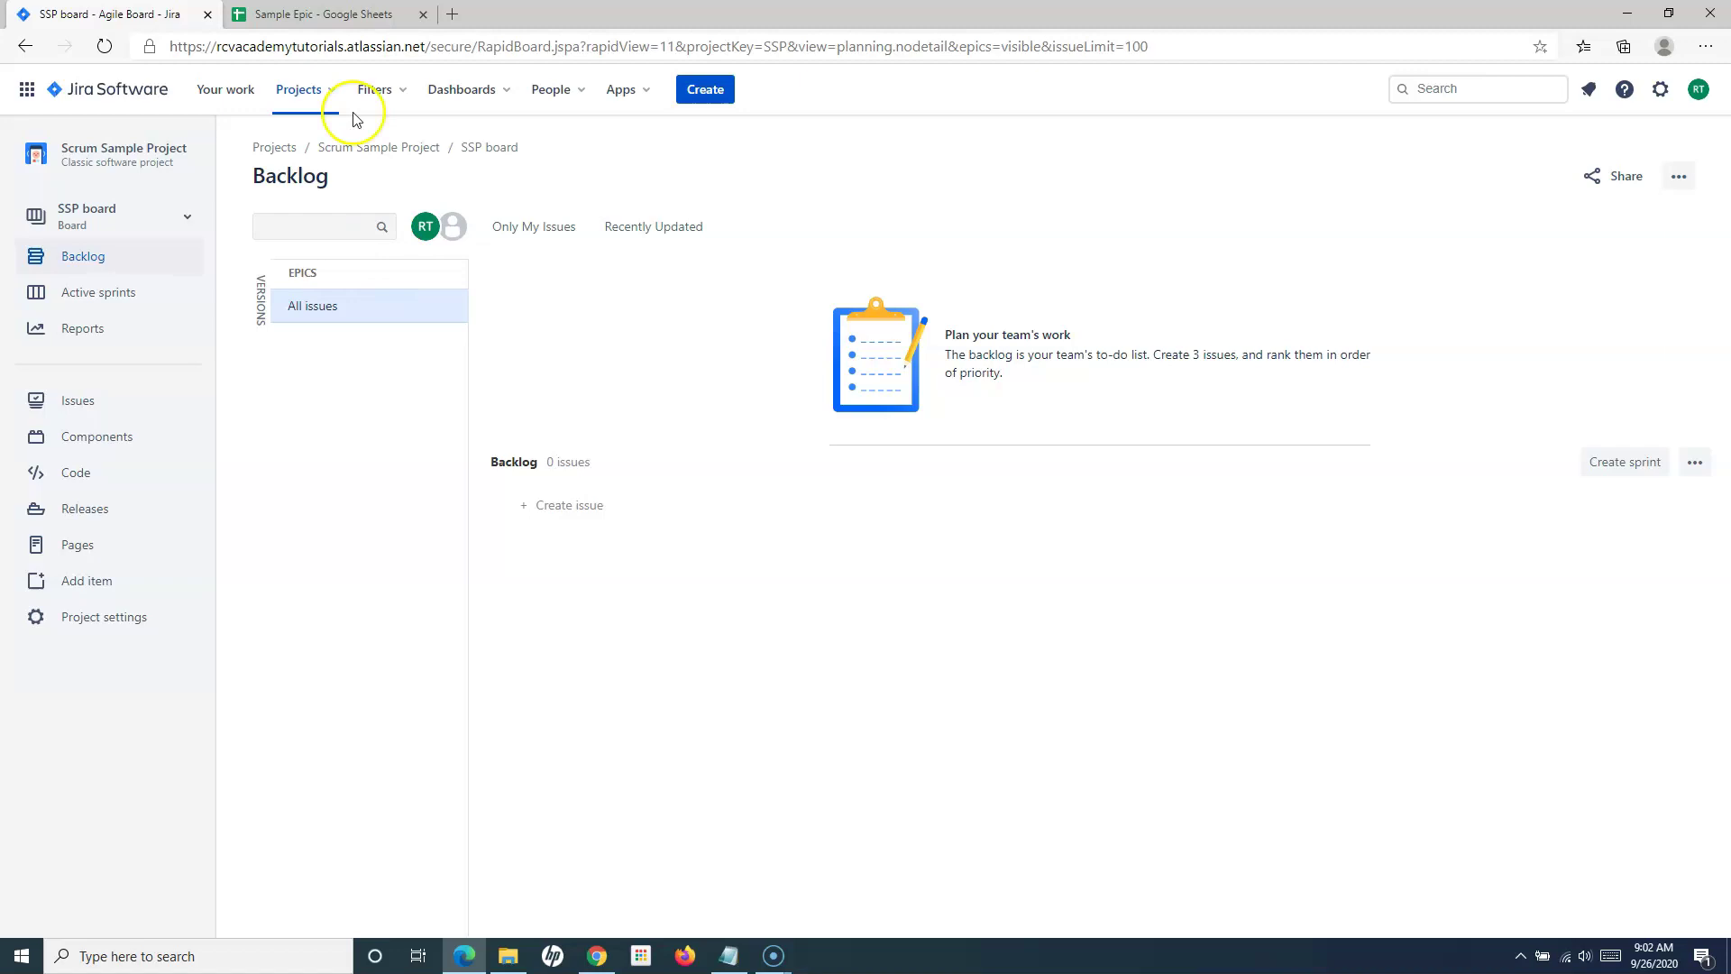
Select the Portal Registration heading in cell A2 of the sheet, then return to Jira
click(352, 15)
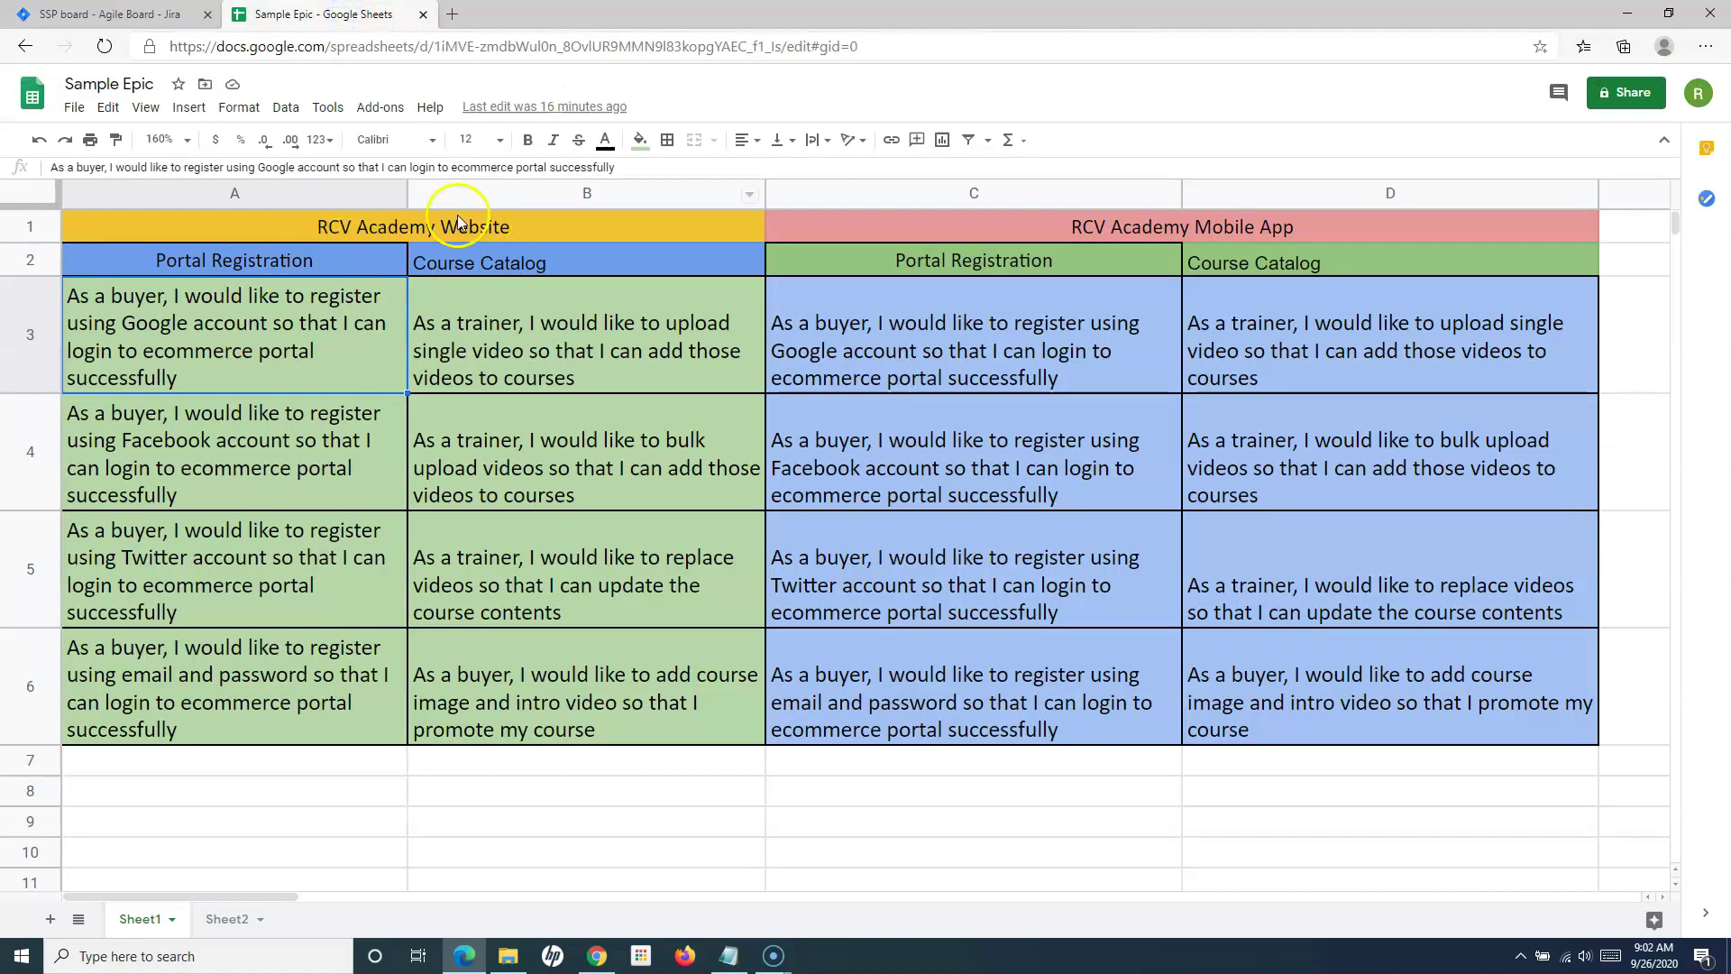
click(319, 259)
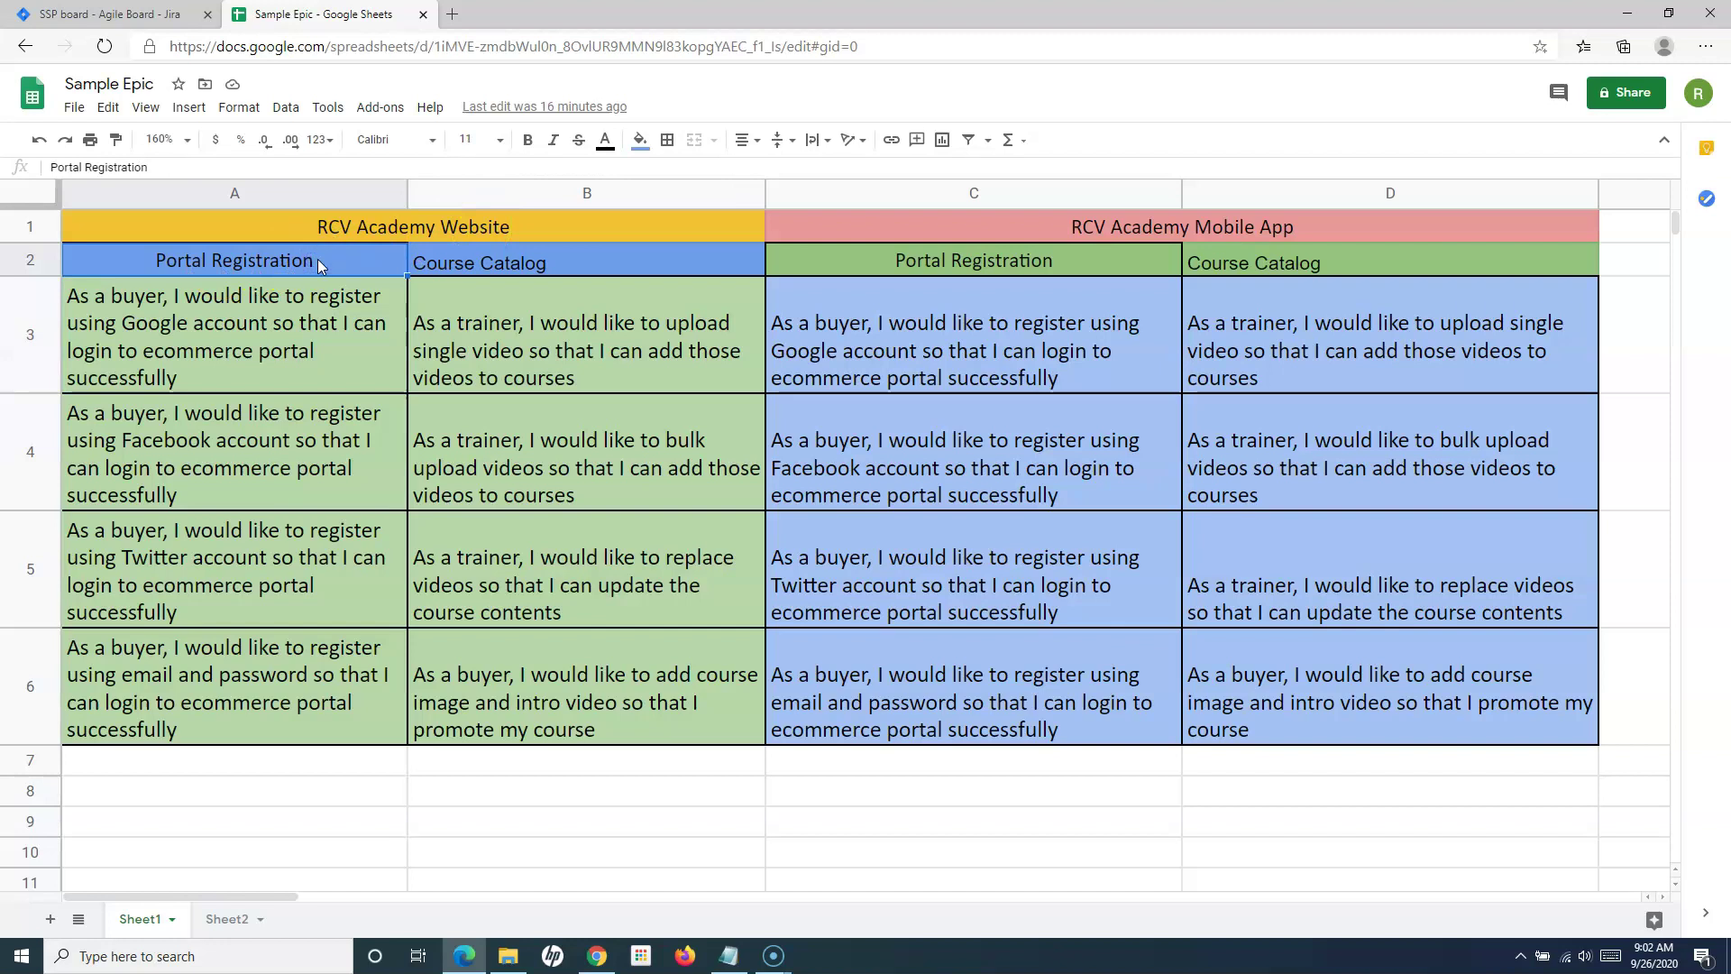
click(140, 16)
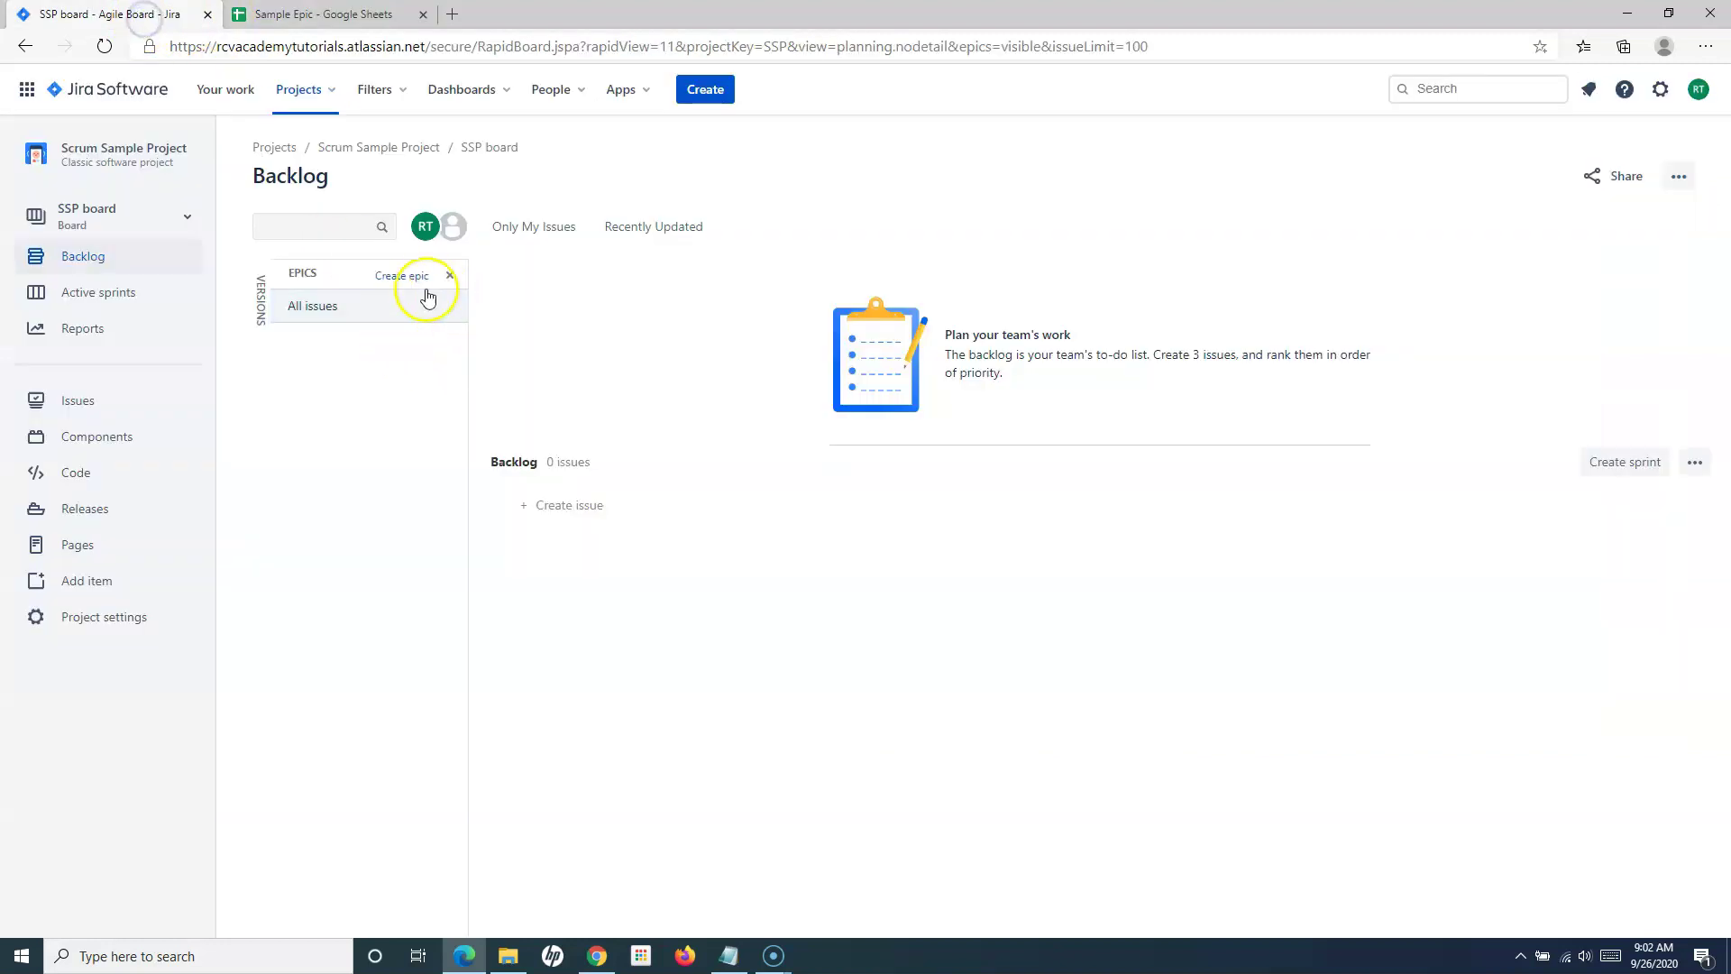
Create epic SSP-1 'Portal Registration' with Create another kept on, then return to the sheet
click(412, 276)
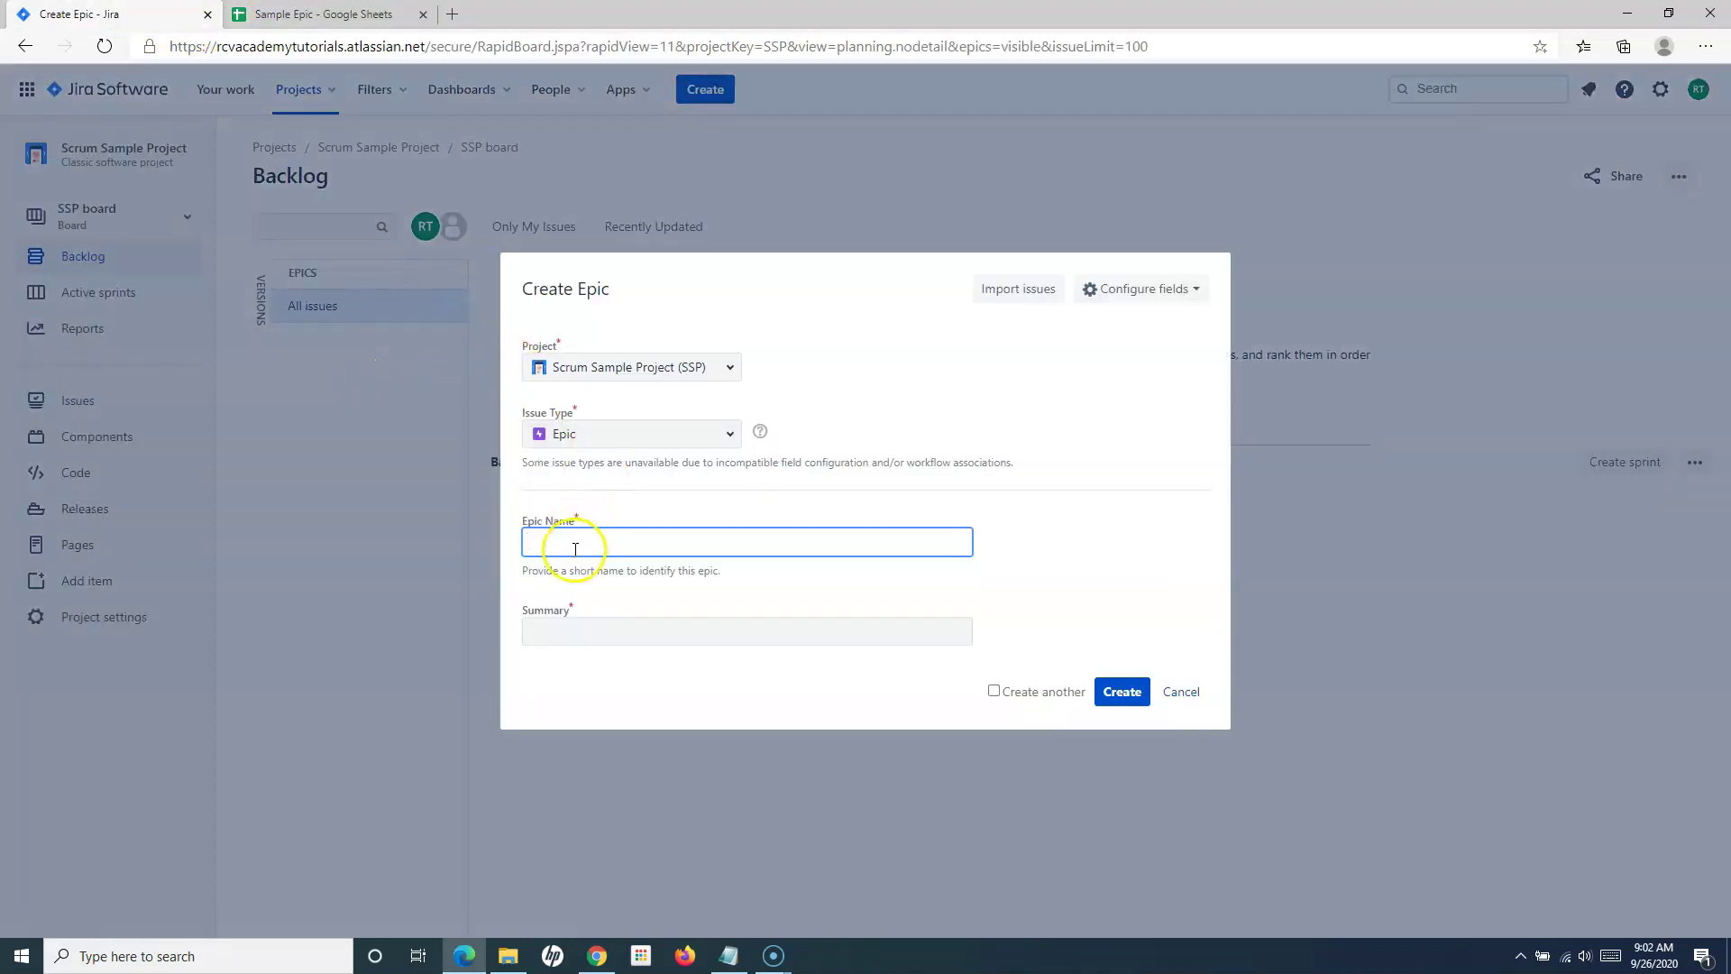
click(591, 630)
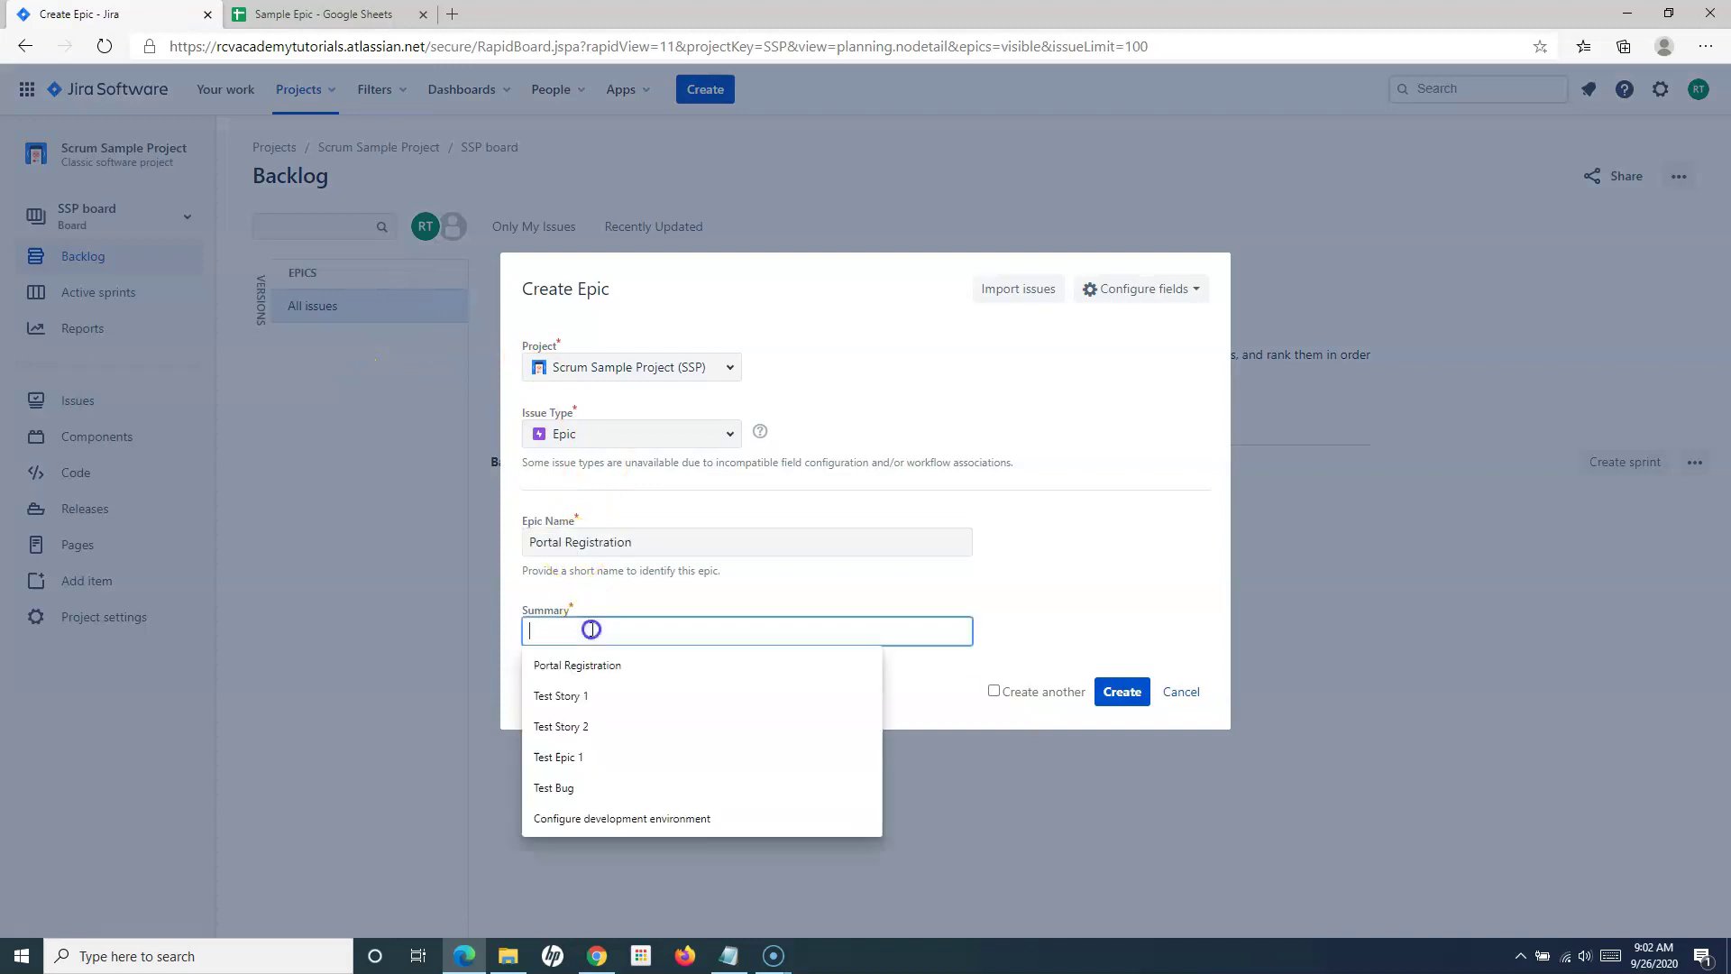
click(677, 662)
click(816, 690)
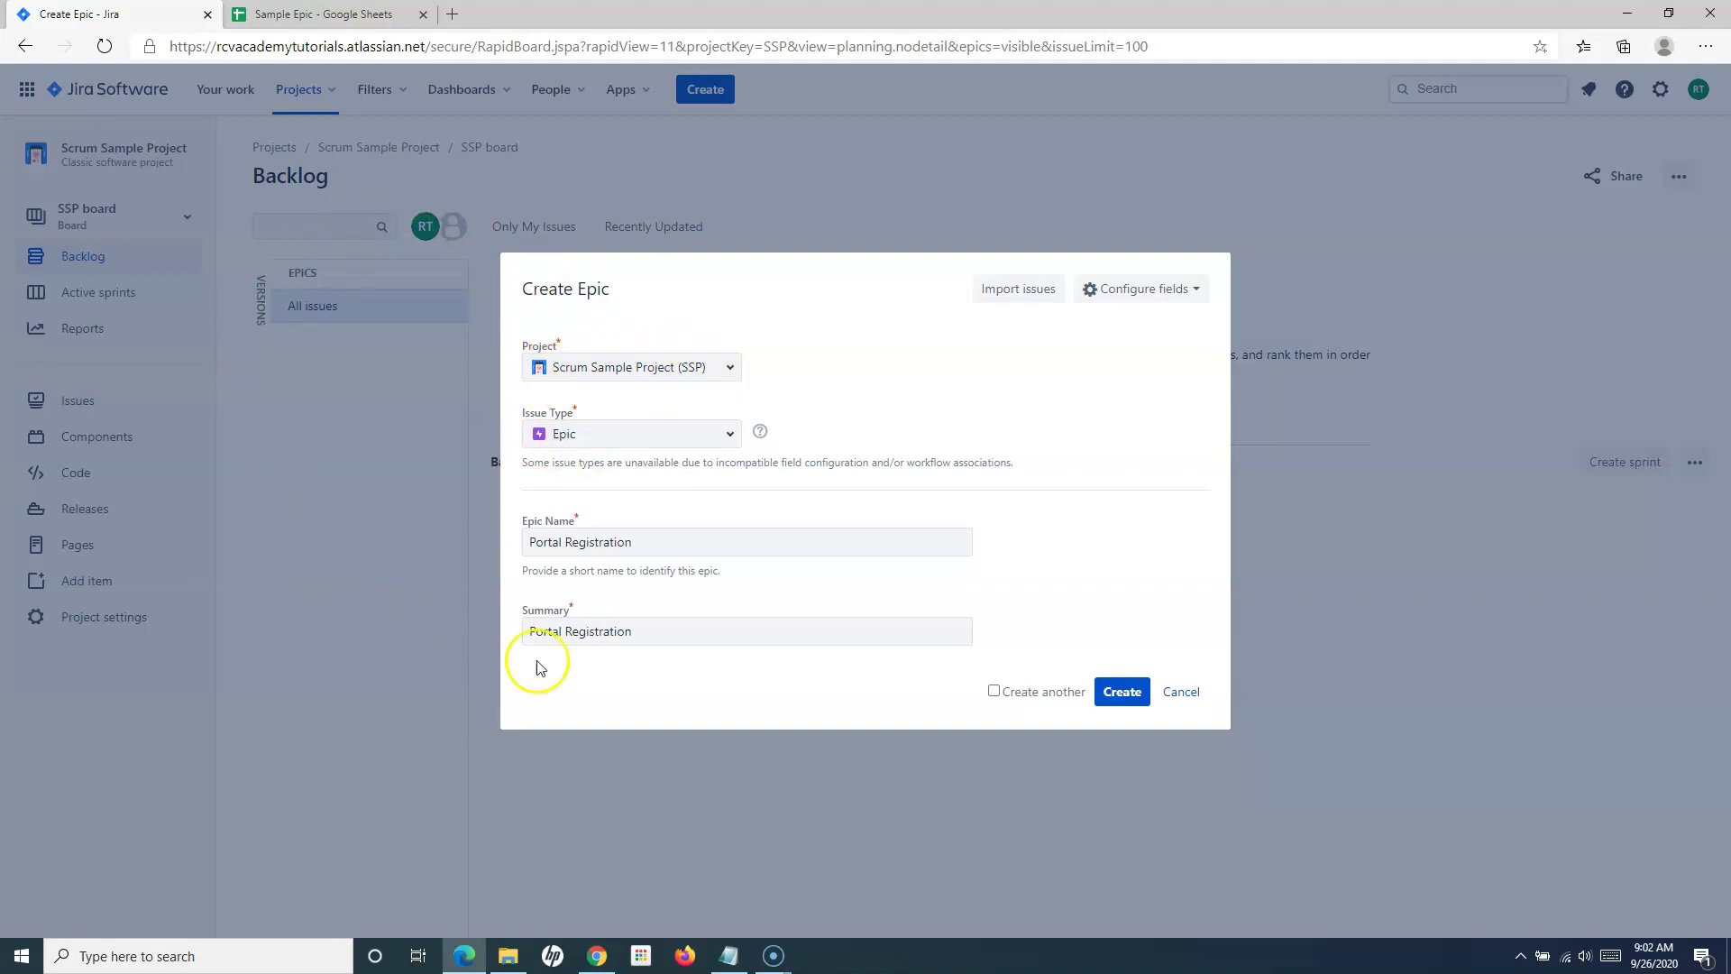
click(995, 692)
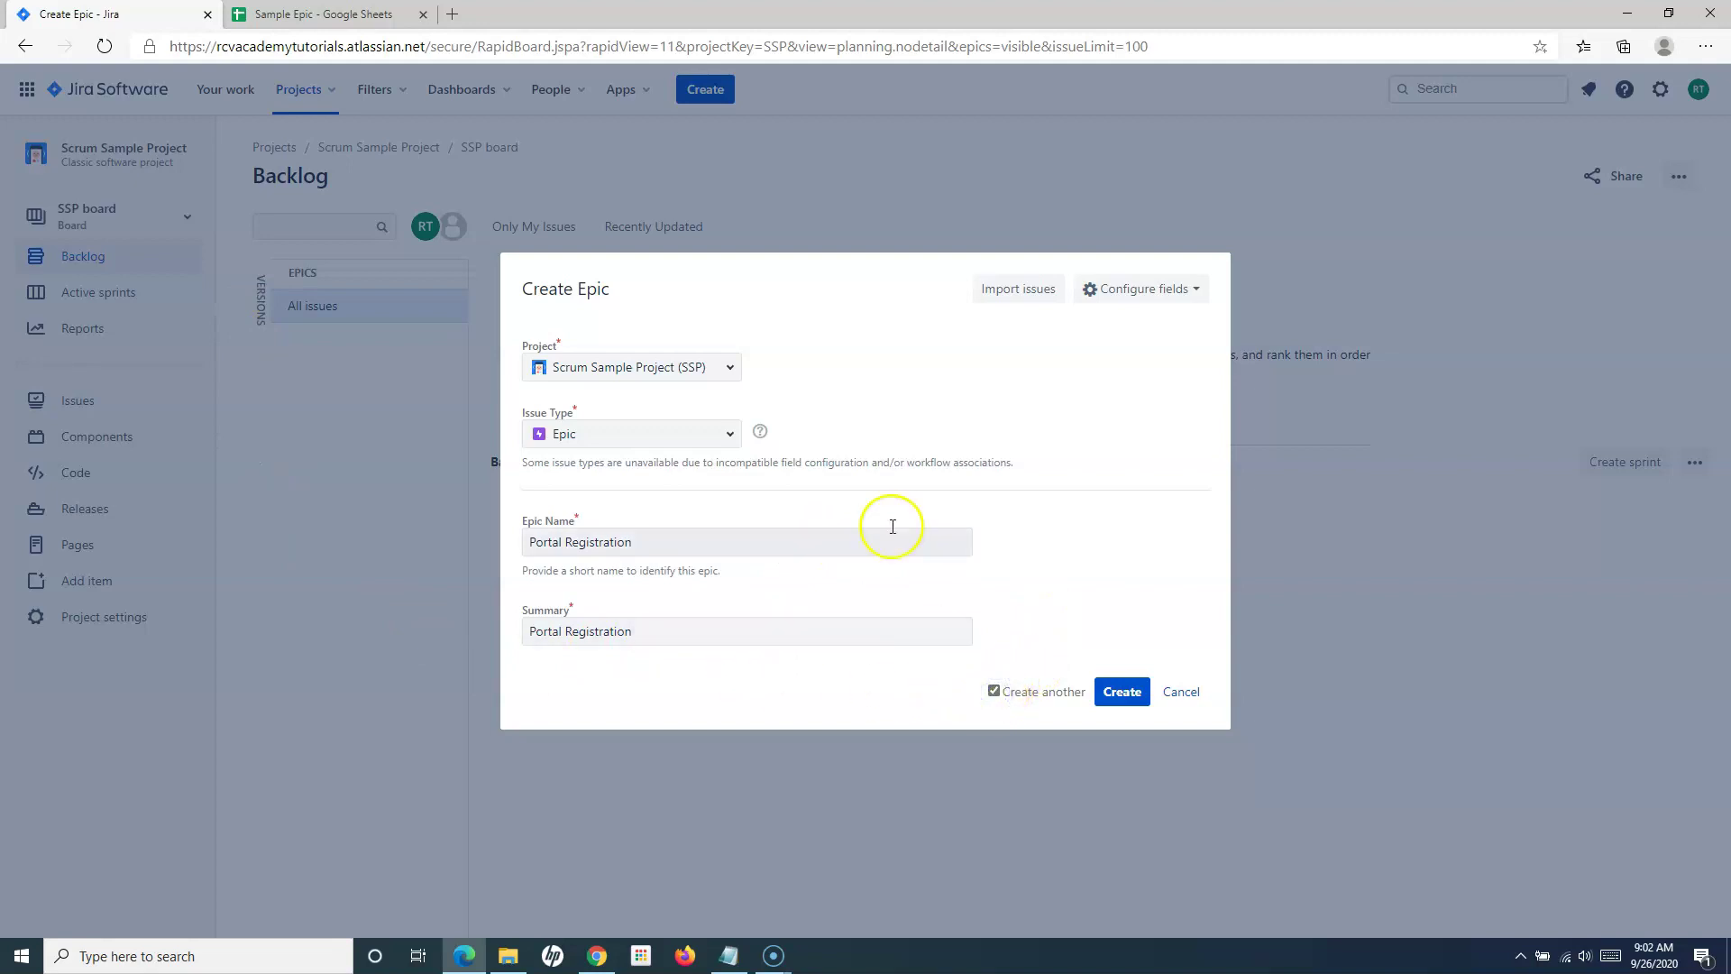
click(1118, 695)
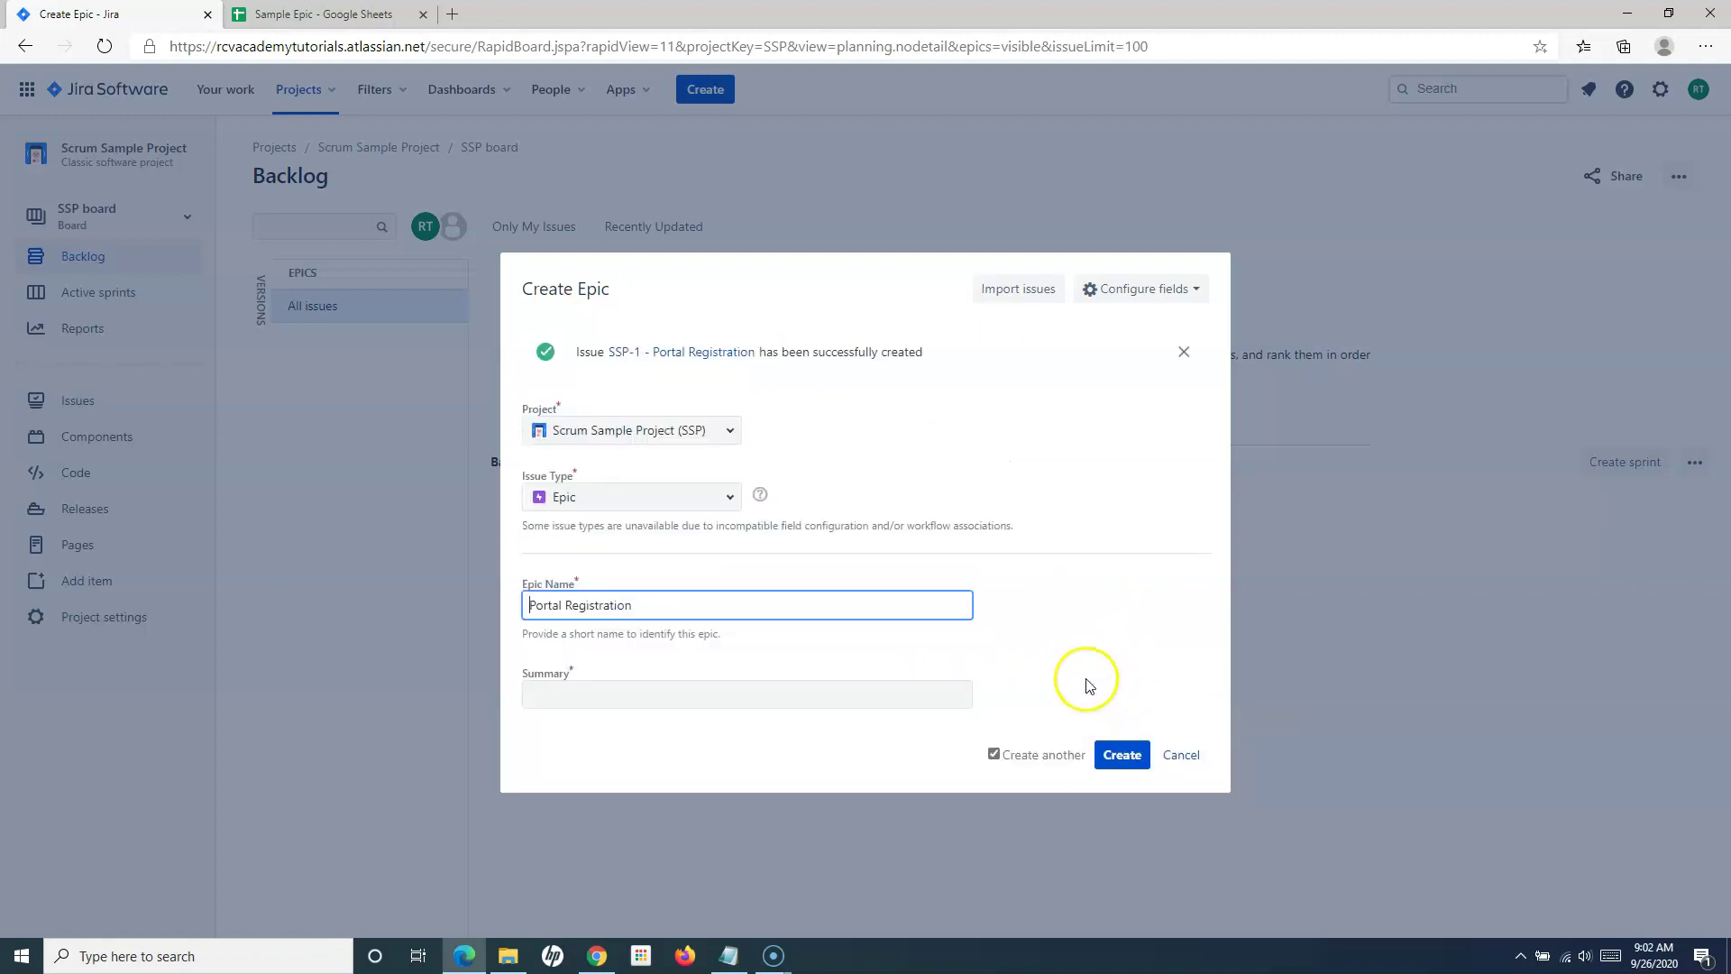
click(325, 14)
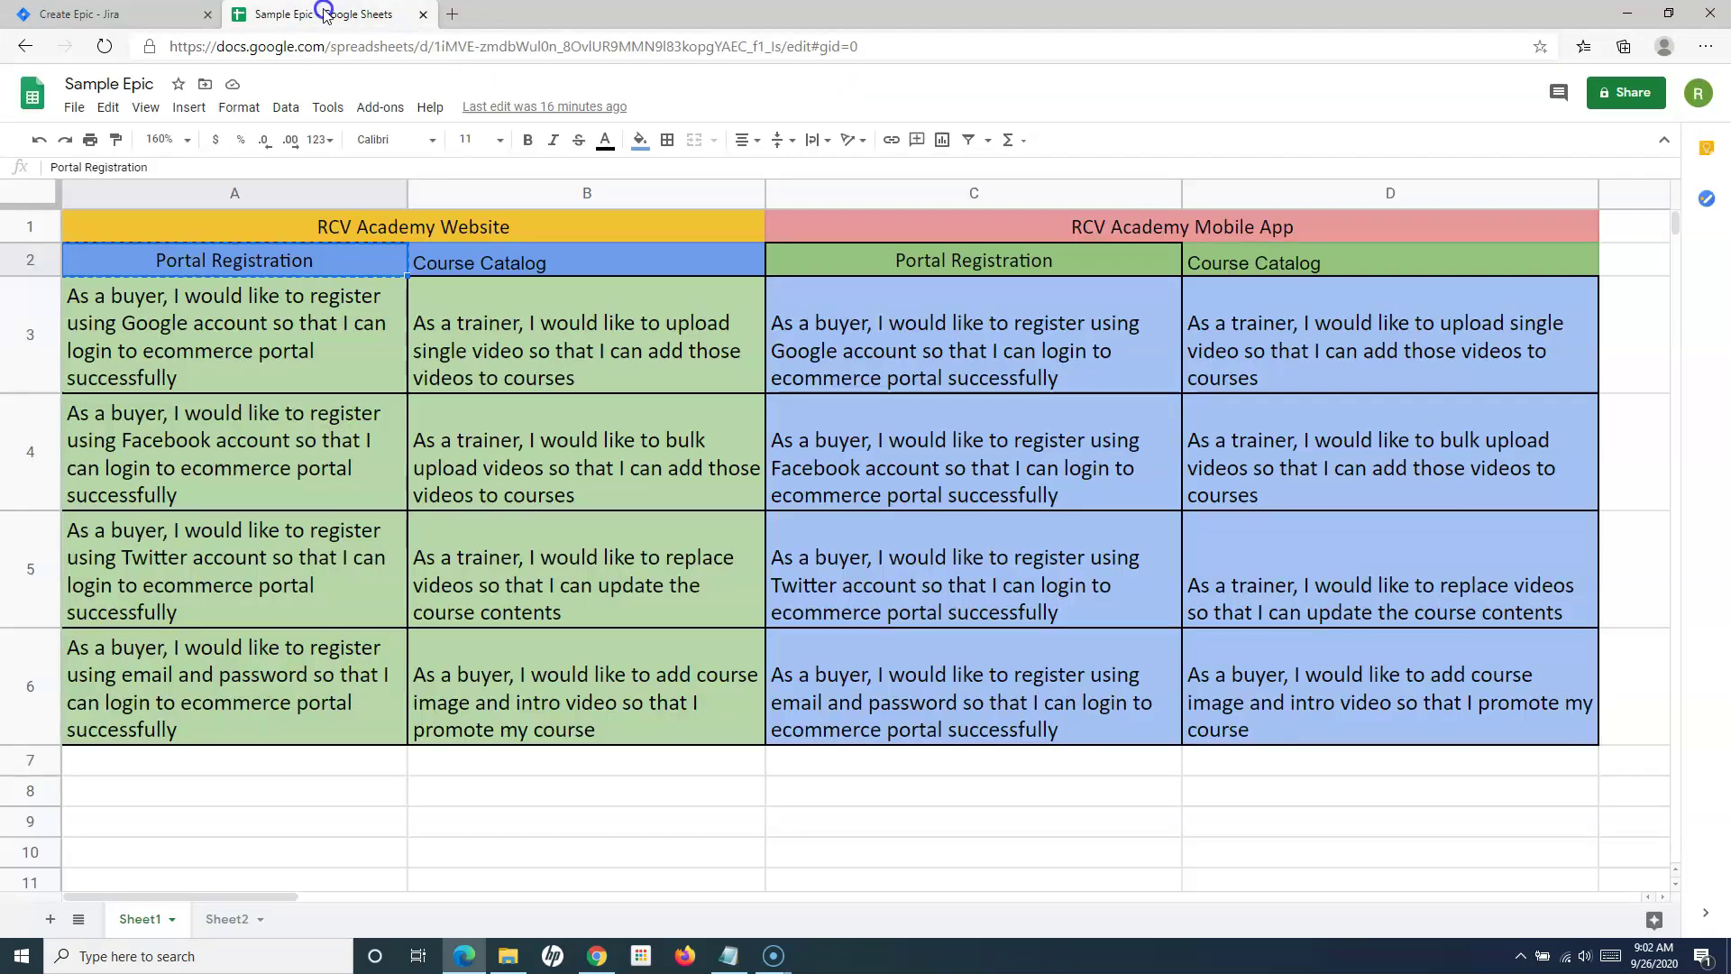
Create epic SSP-2 with 'Course Catalog' from B2 as its name and summary, Create another off
click(463, 261)
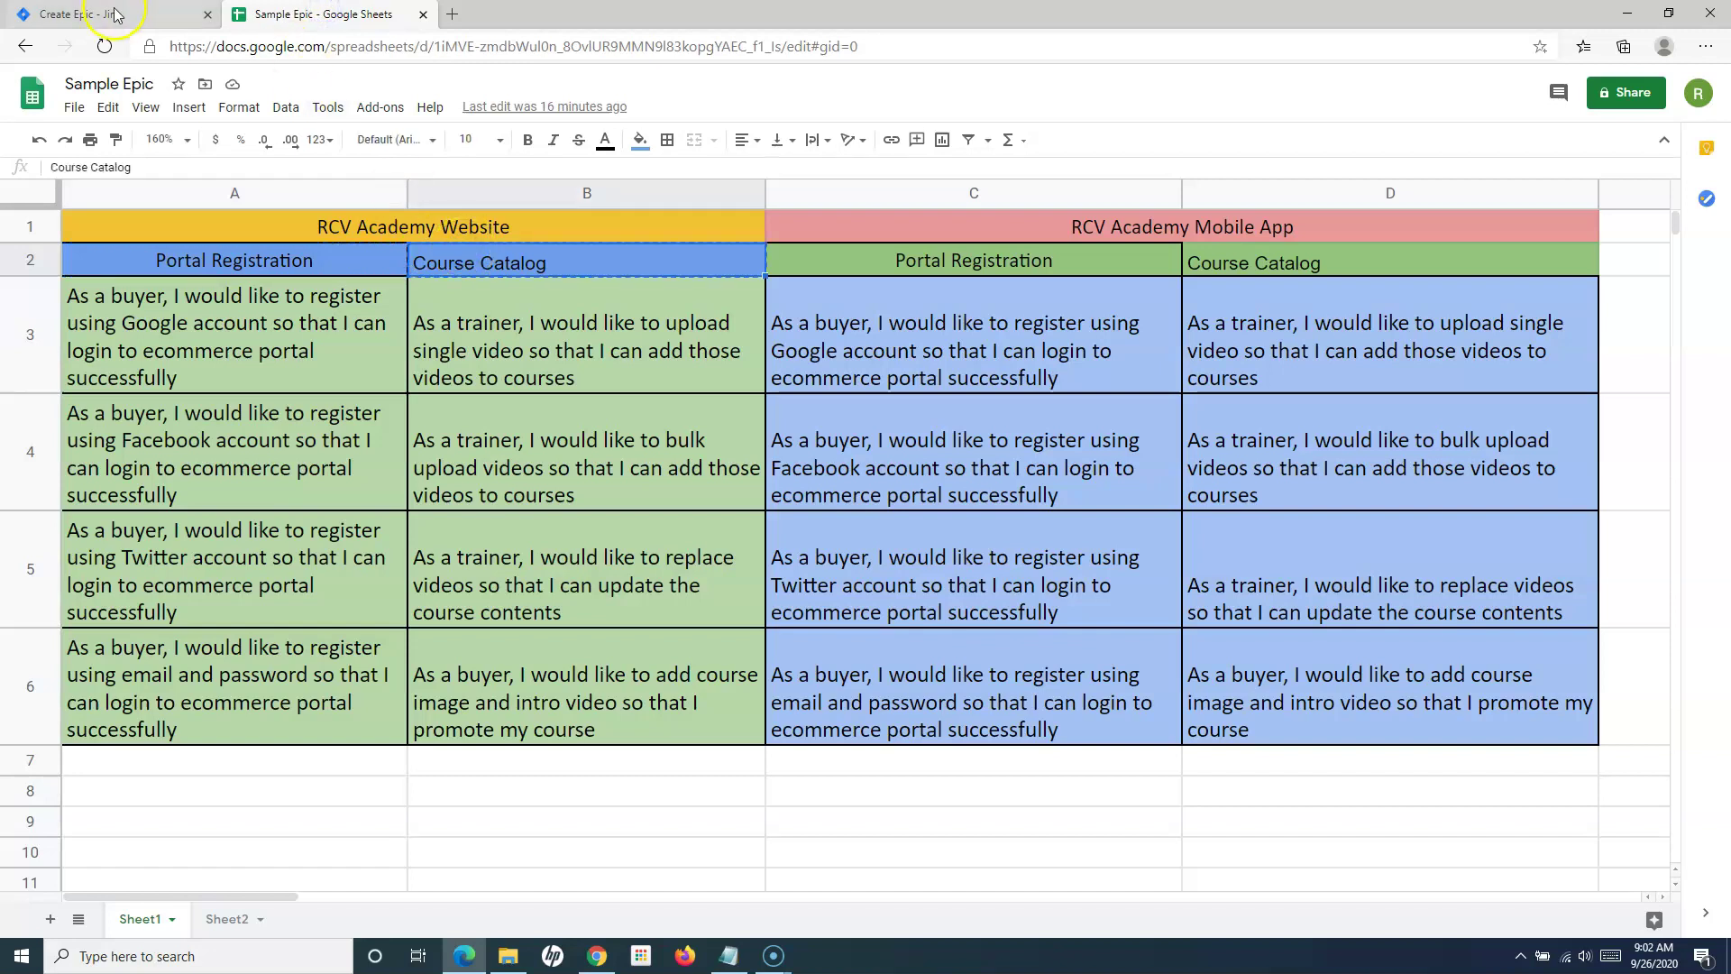
click(123, 15)
click(634, 596)
drag(634, 596, 507, 594)
text(Course Catalog)
click(629, 700)
text(Course Catalog)
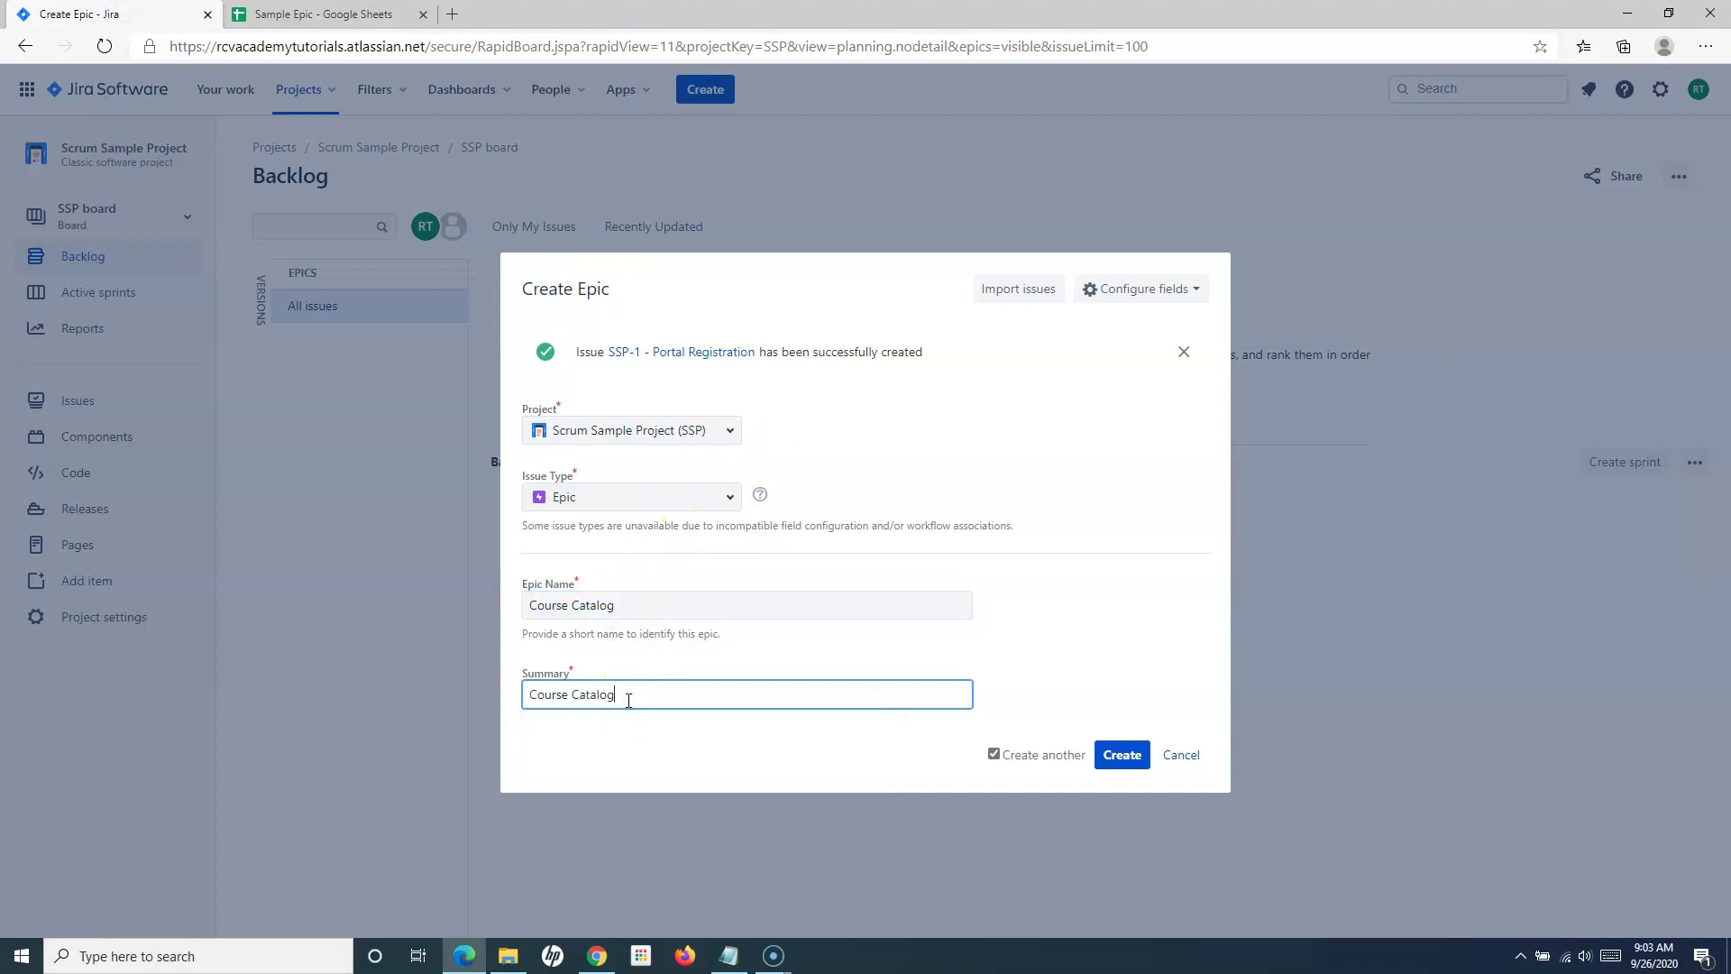
click(993, 754)
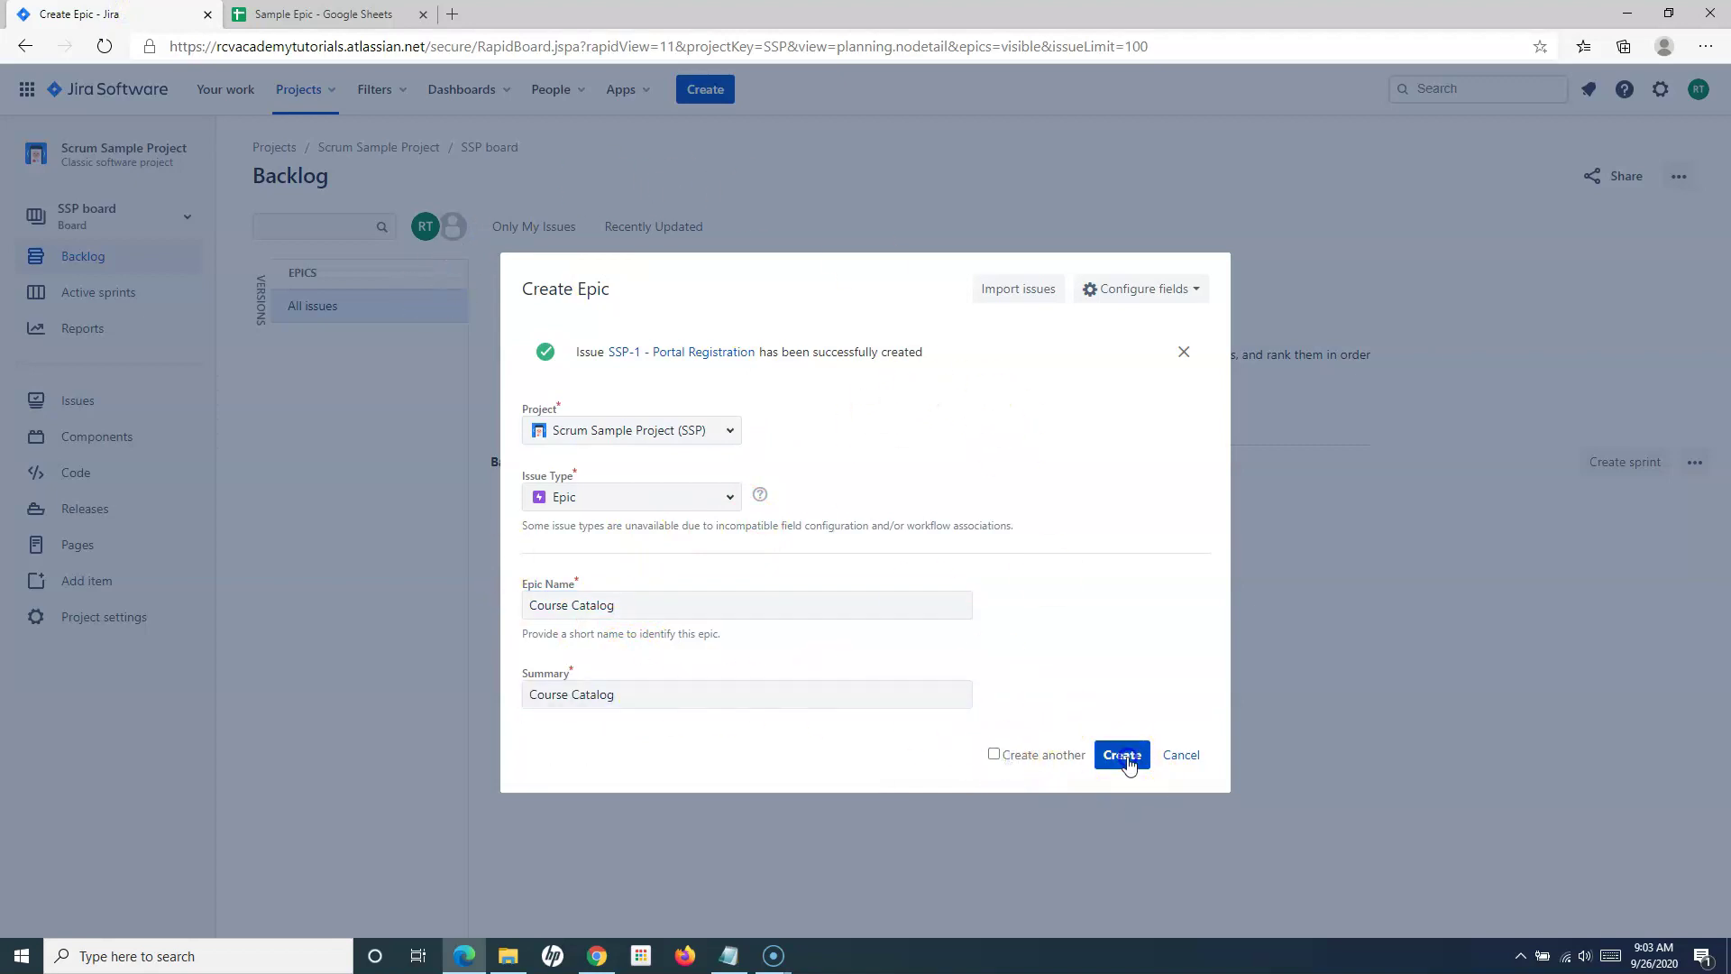
click(1122, 755)
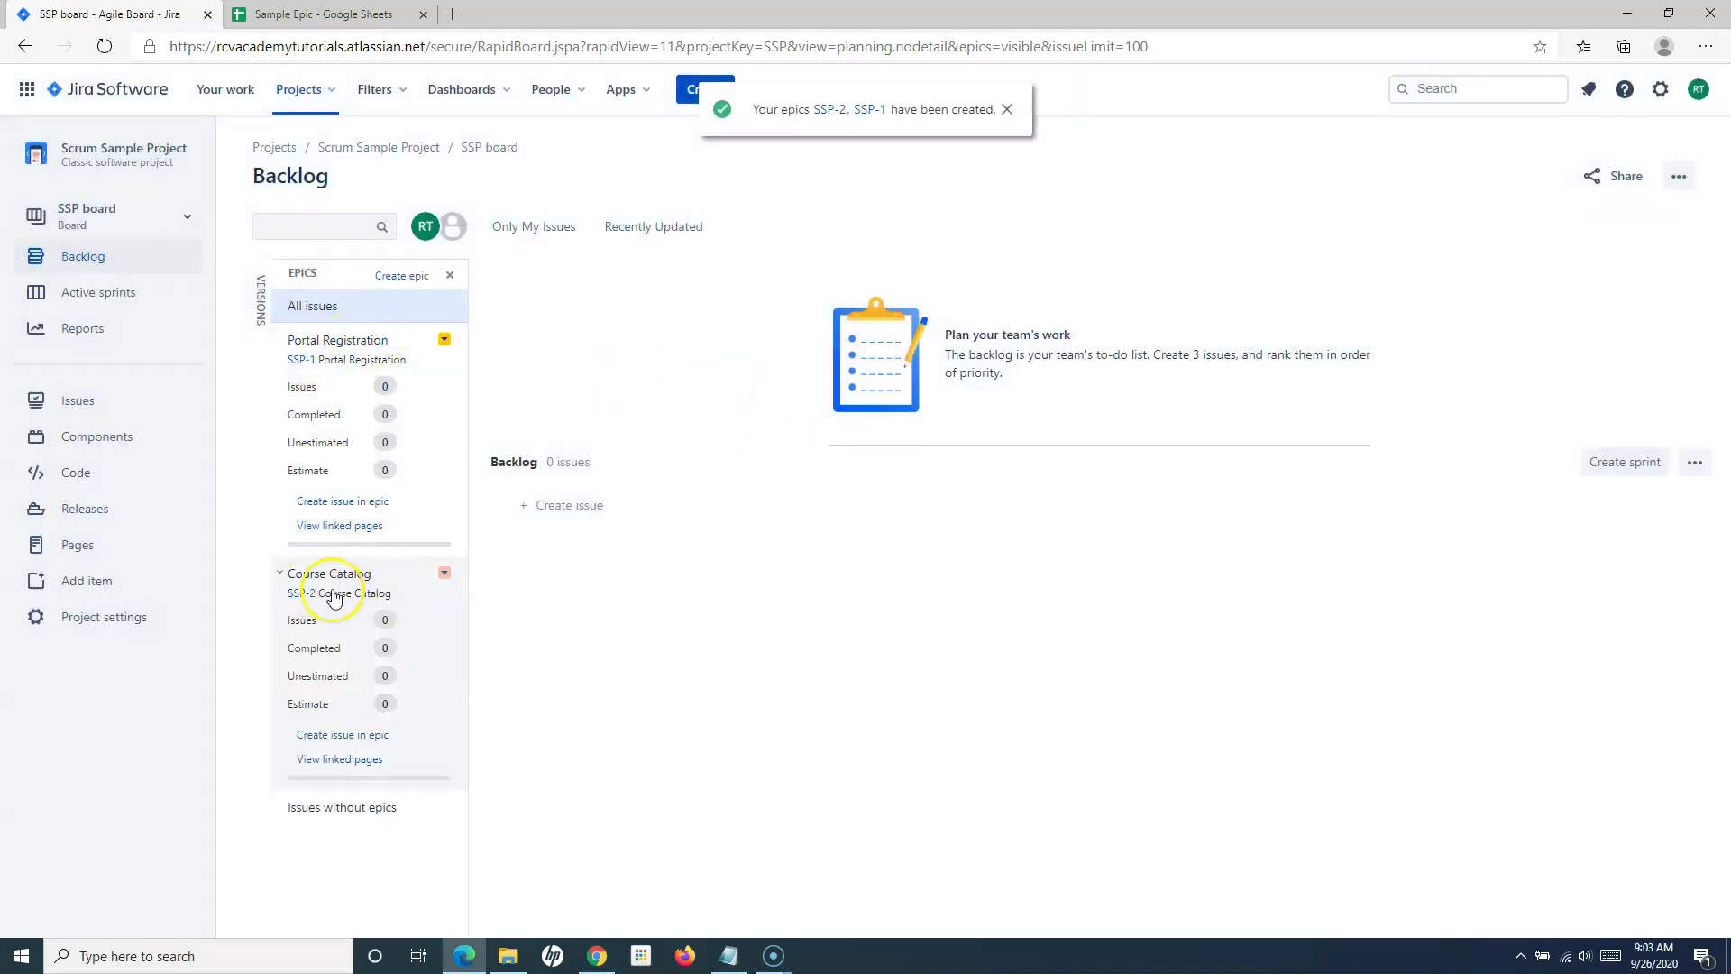
Dismiss the epics-created notification and start a new story in the Portal Registration epic
click(1007, 109)
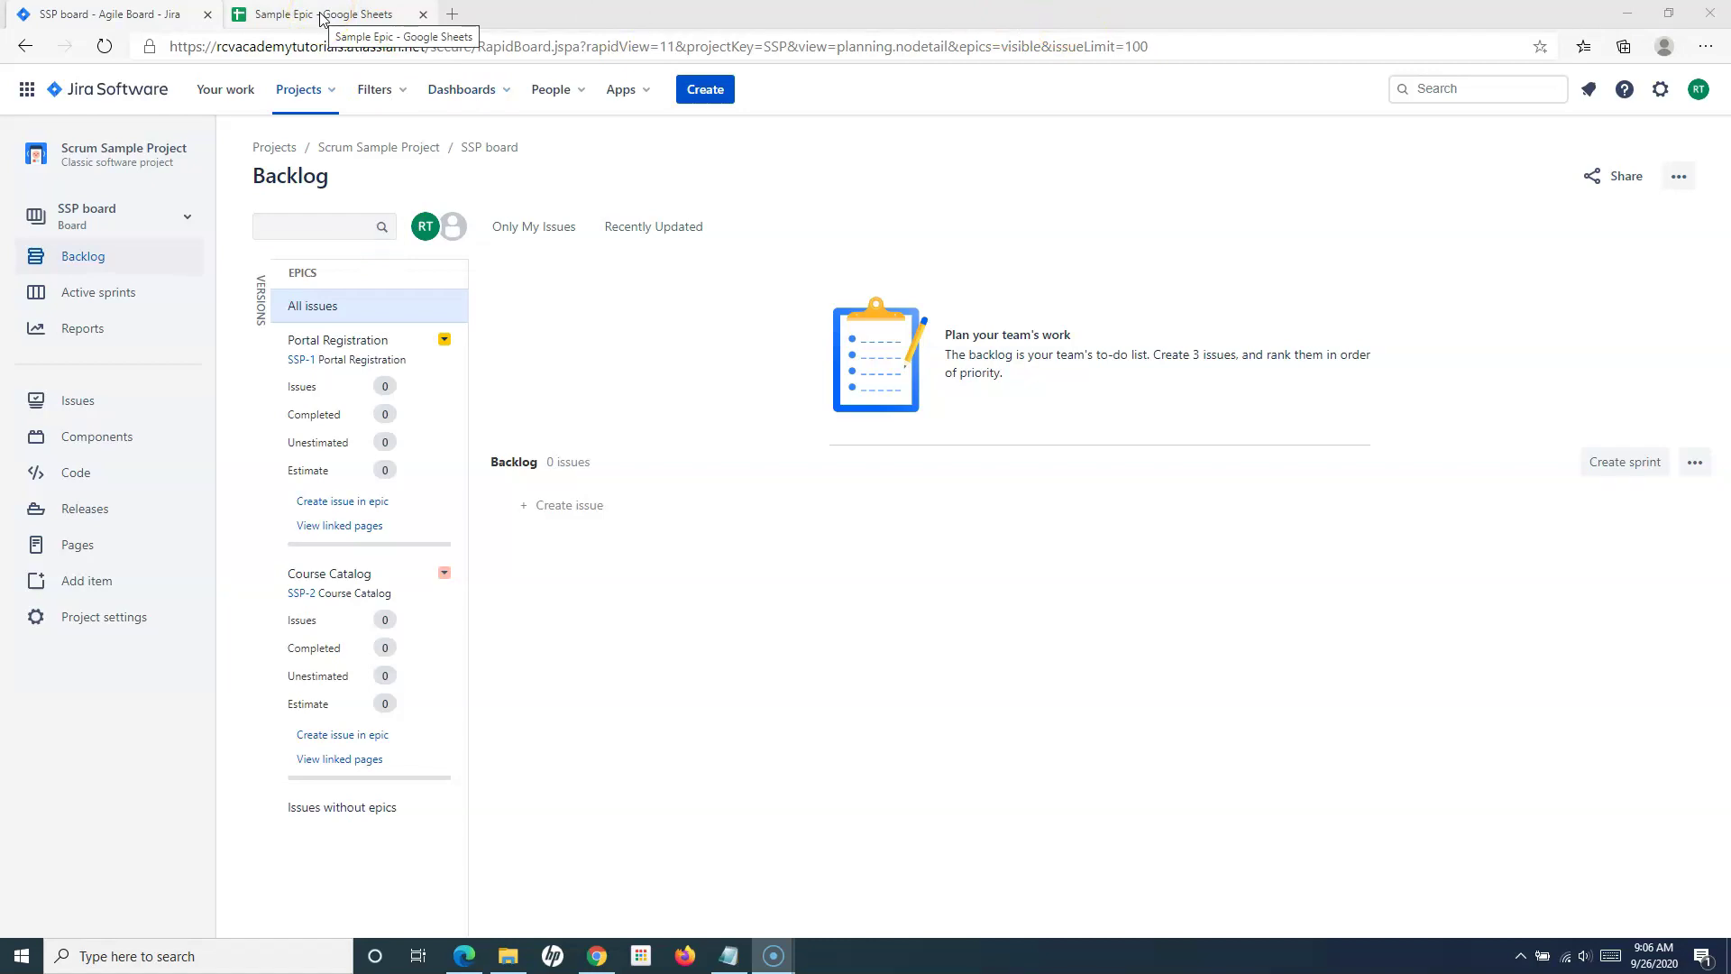
click(321, 503)
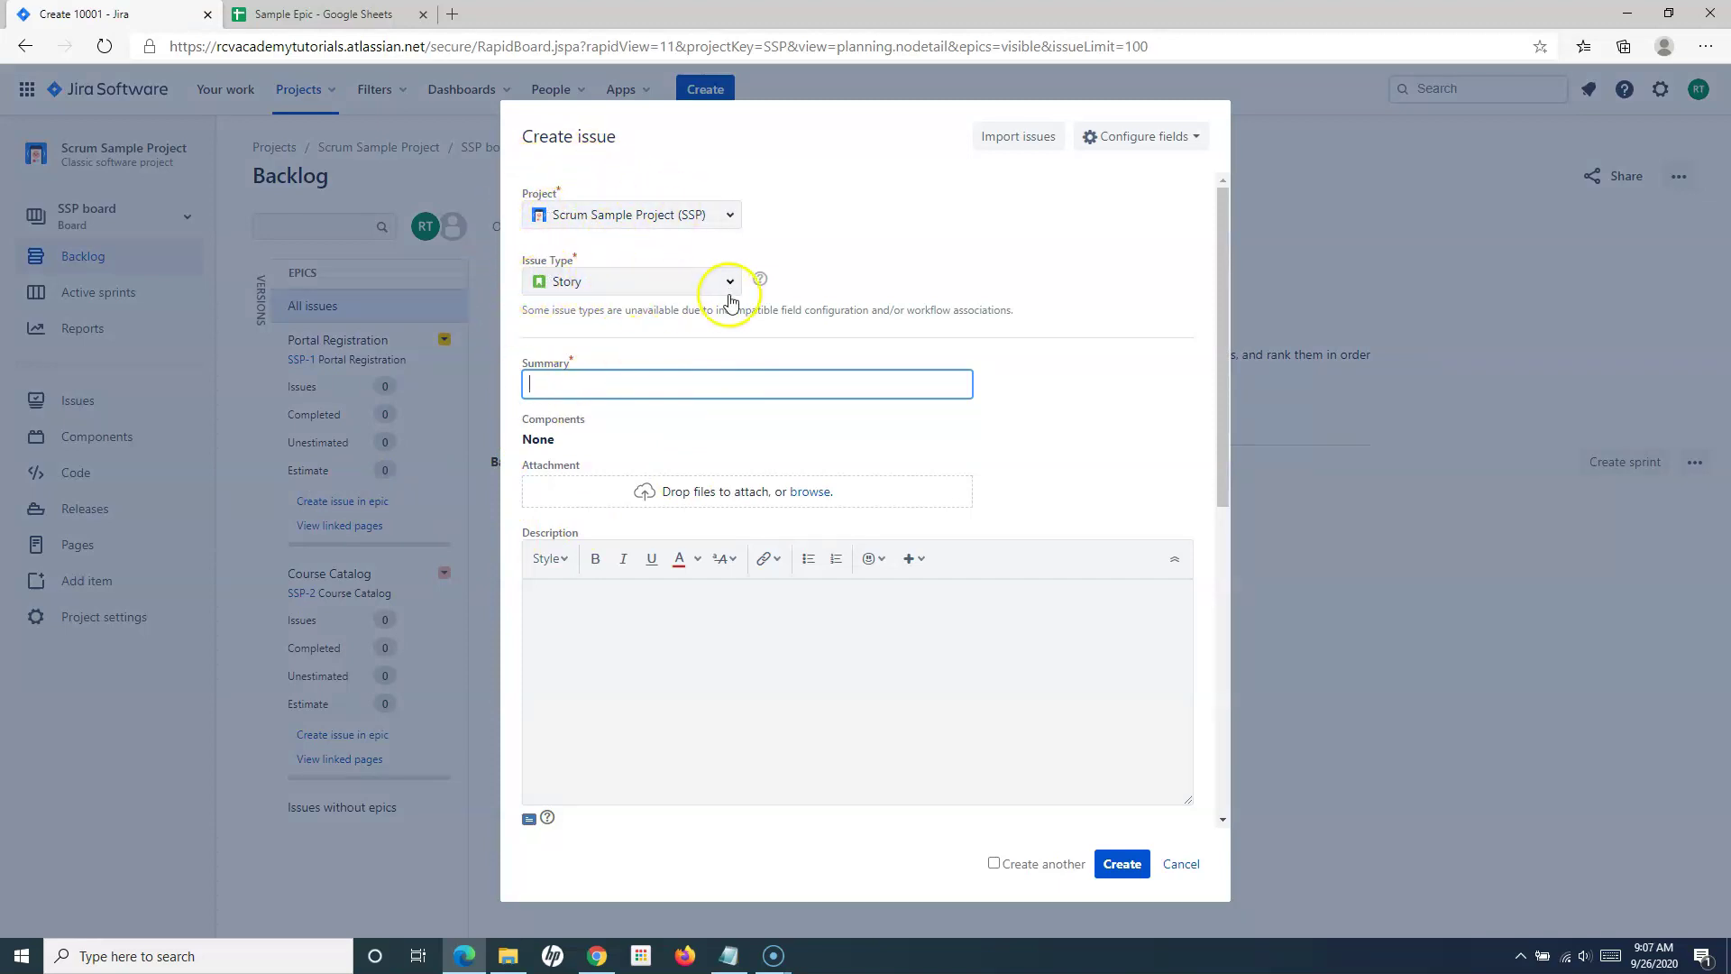
Create story SSP-3 from cell A3 (register with Google account) as summary and description
click(346, 14)
click(281, 324)
key(ctrl+c)
click(115, 15)
click(573, 379)
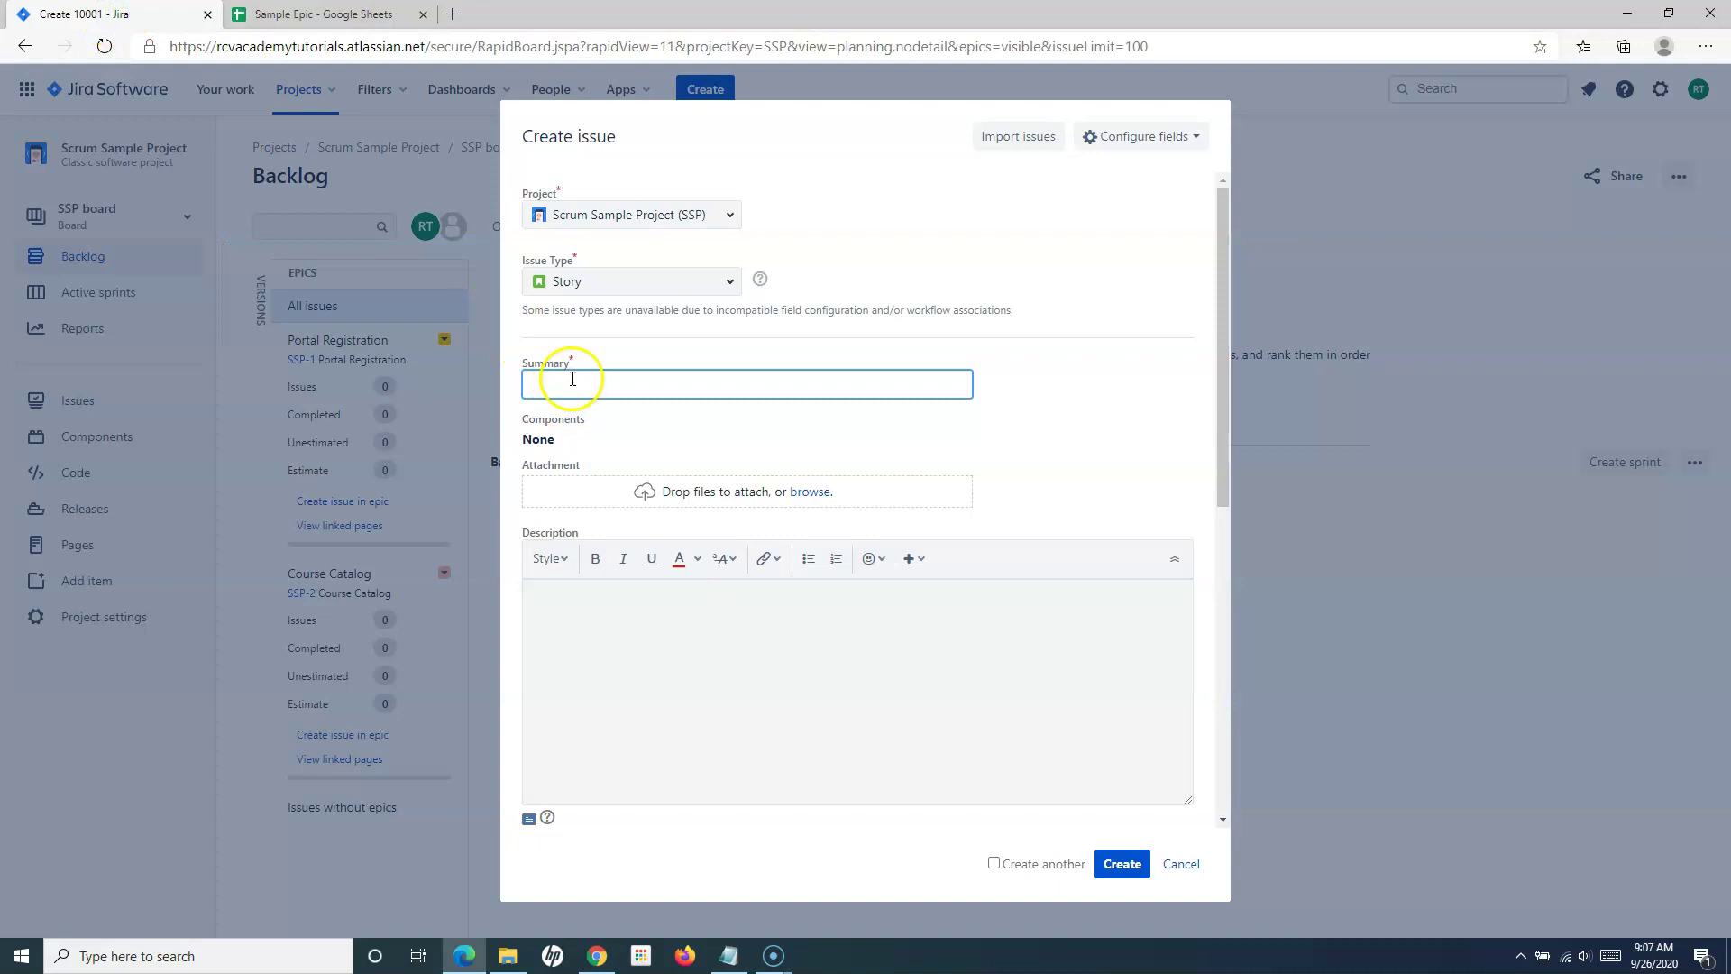
key(ctrl+v)
click(672, 629)
key(ctrl+v)
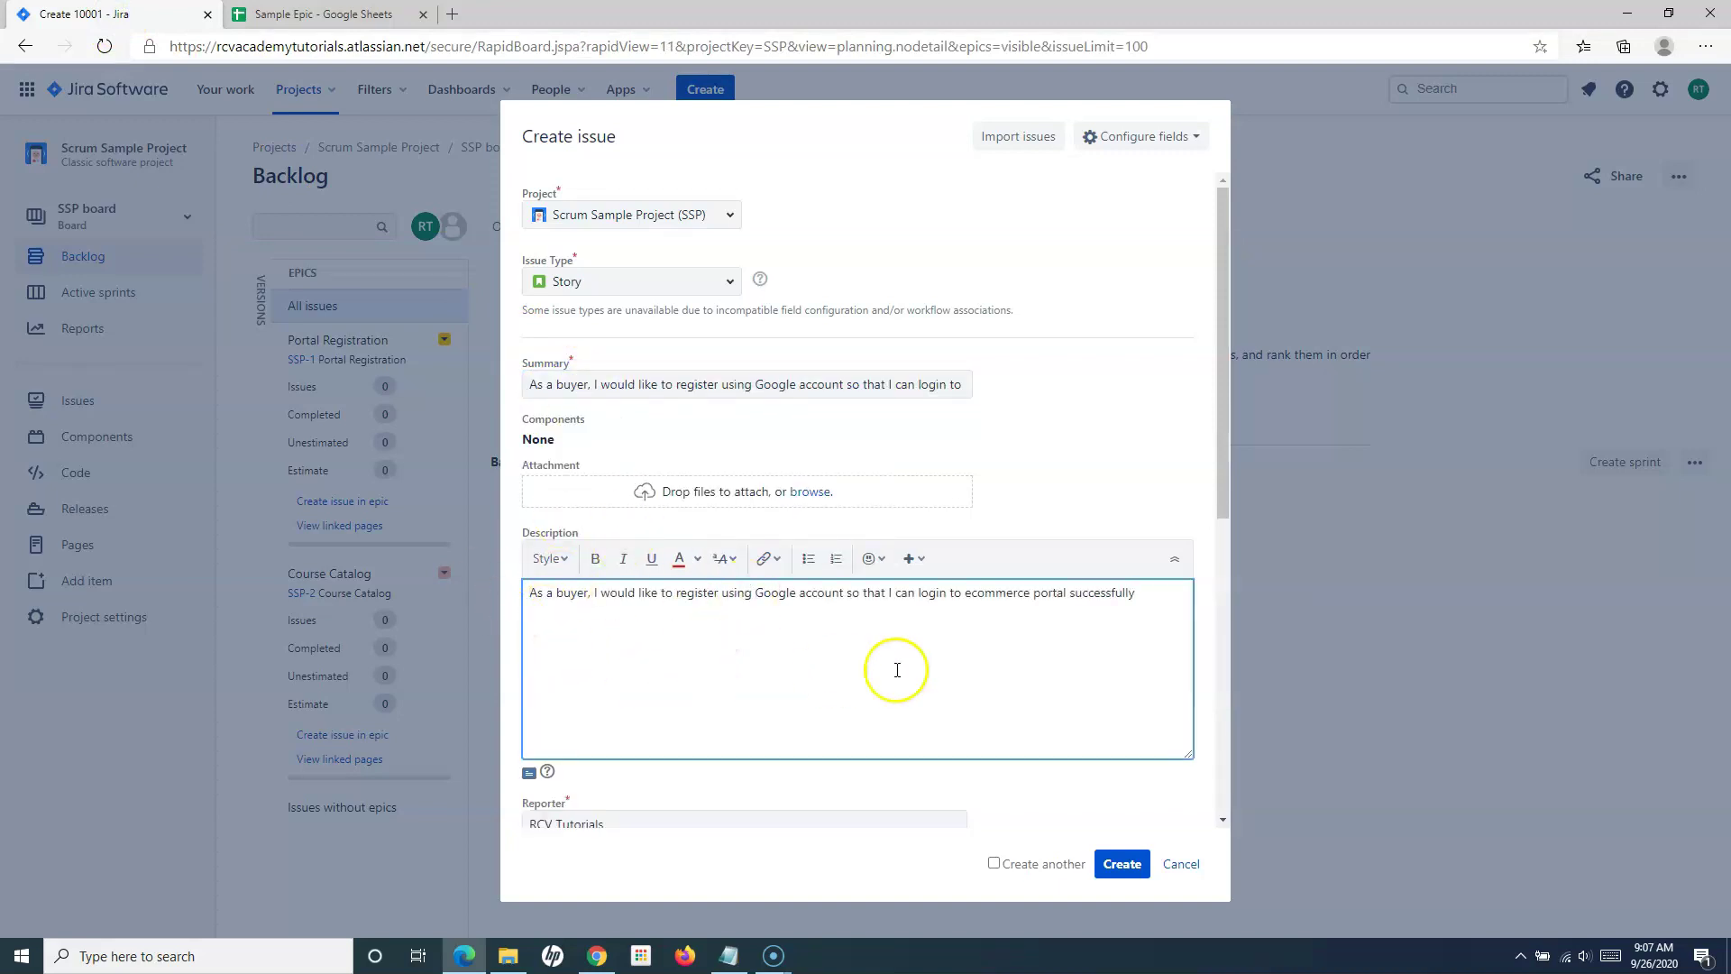
scroll(897, 670, down, 6)
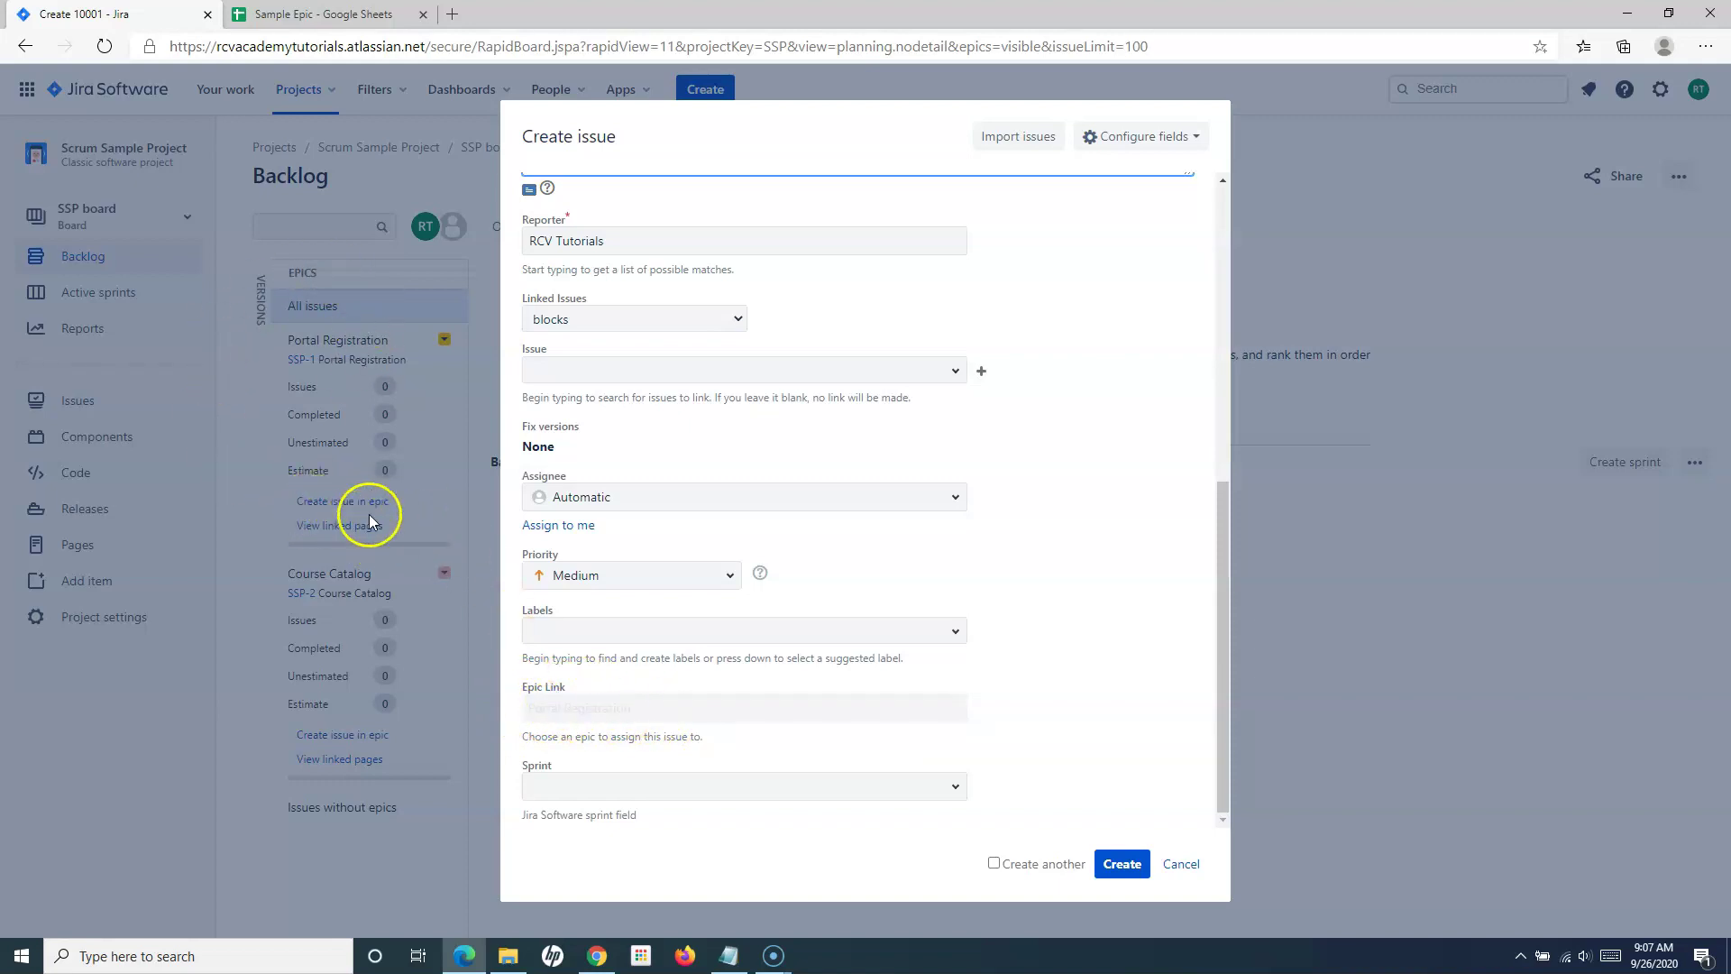
click(994, 864)
click(1123, 864)
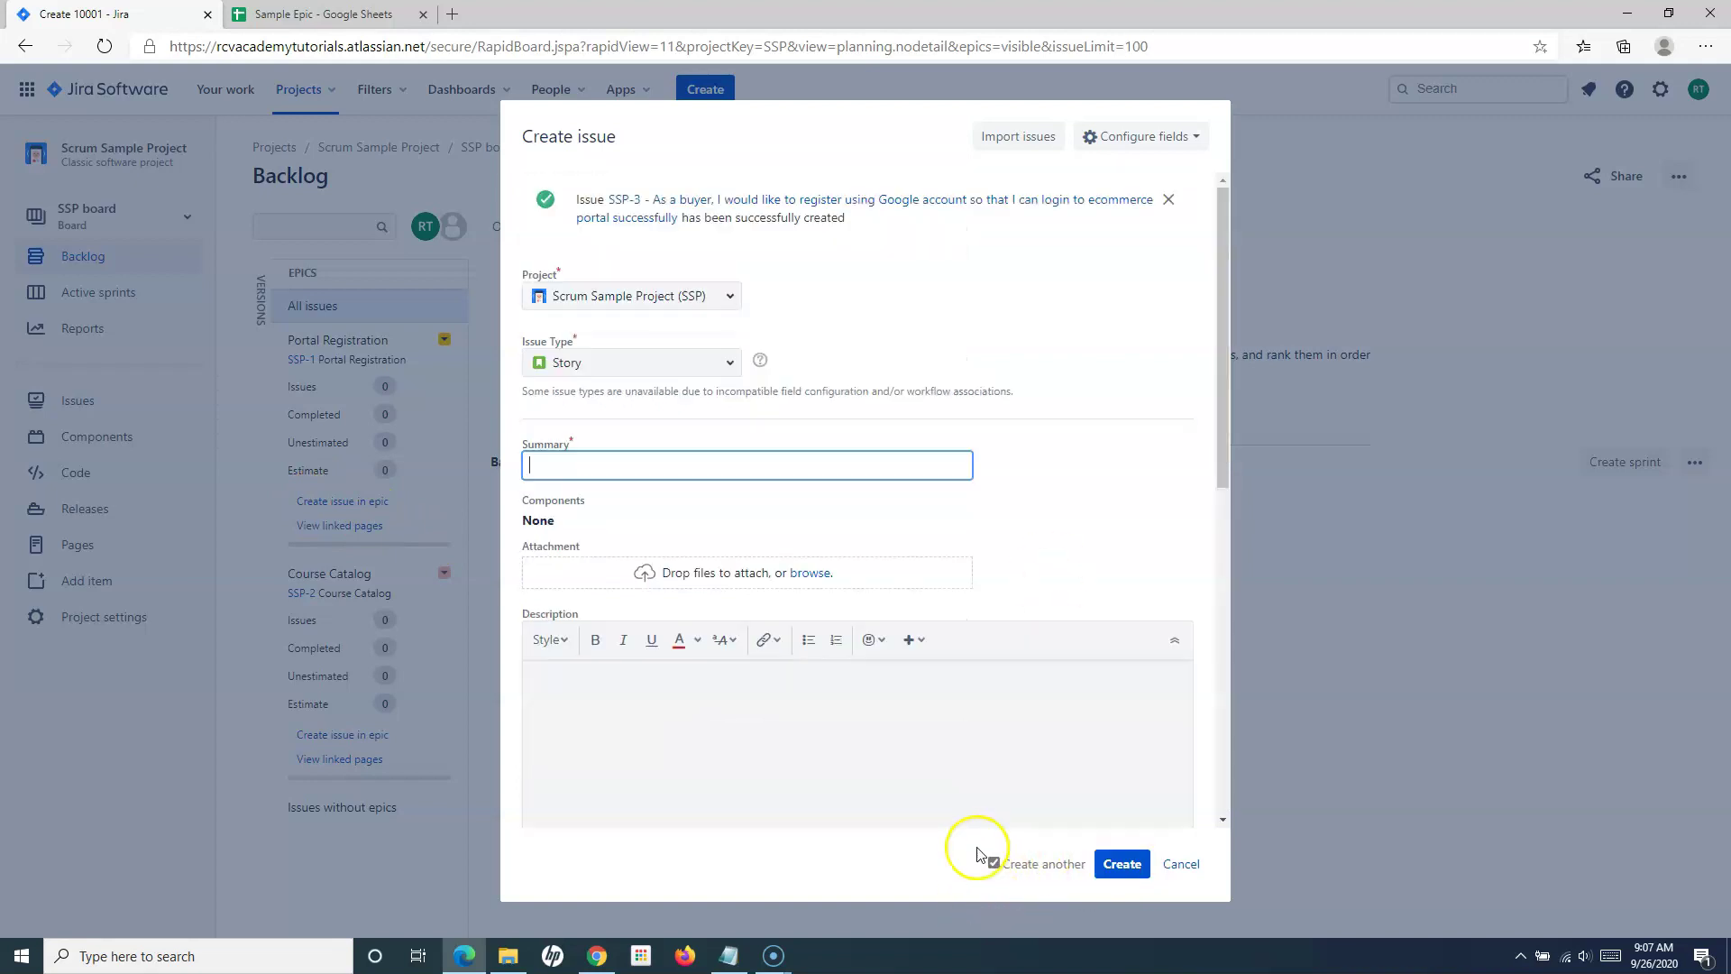
Create story SSP-4 from cell A4 (register with Facebook account), then show all backlog issues
click(316, 13)
click(257, 430)
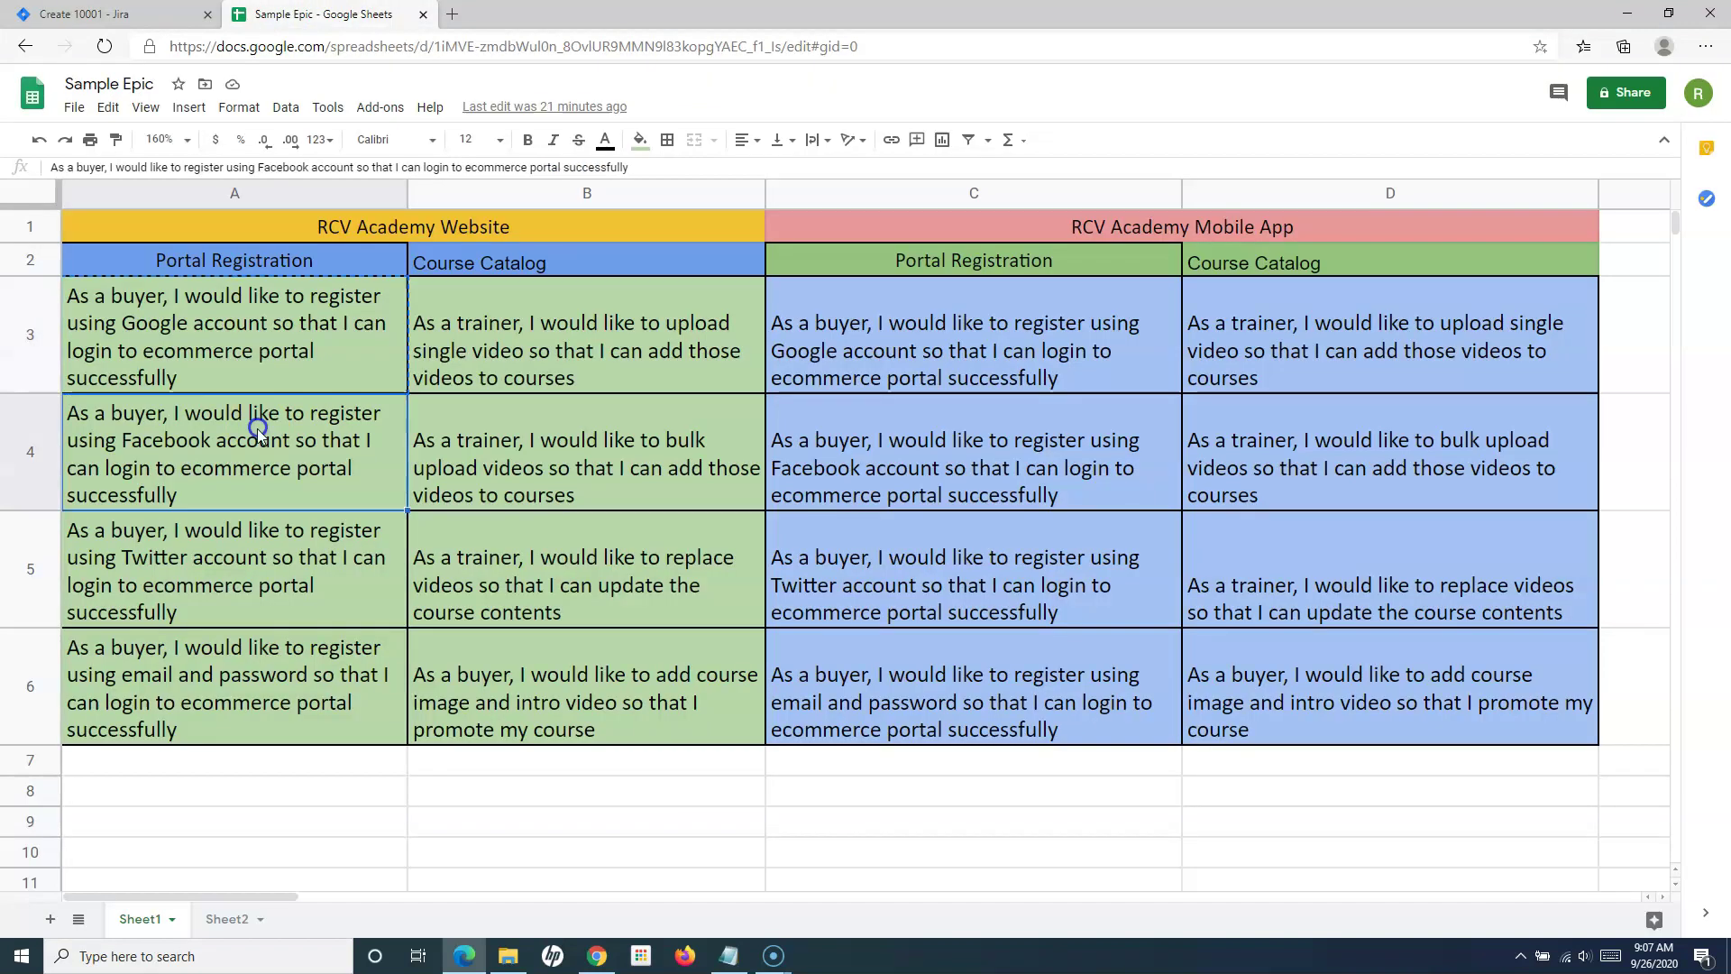
key(ctrl+c)
click(81, 13)
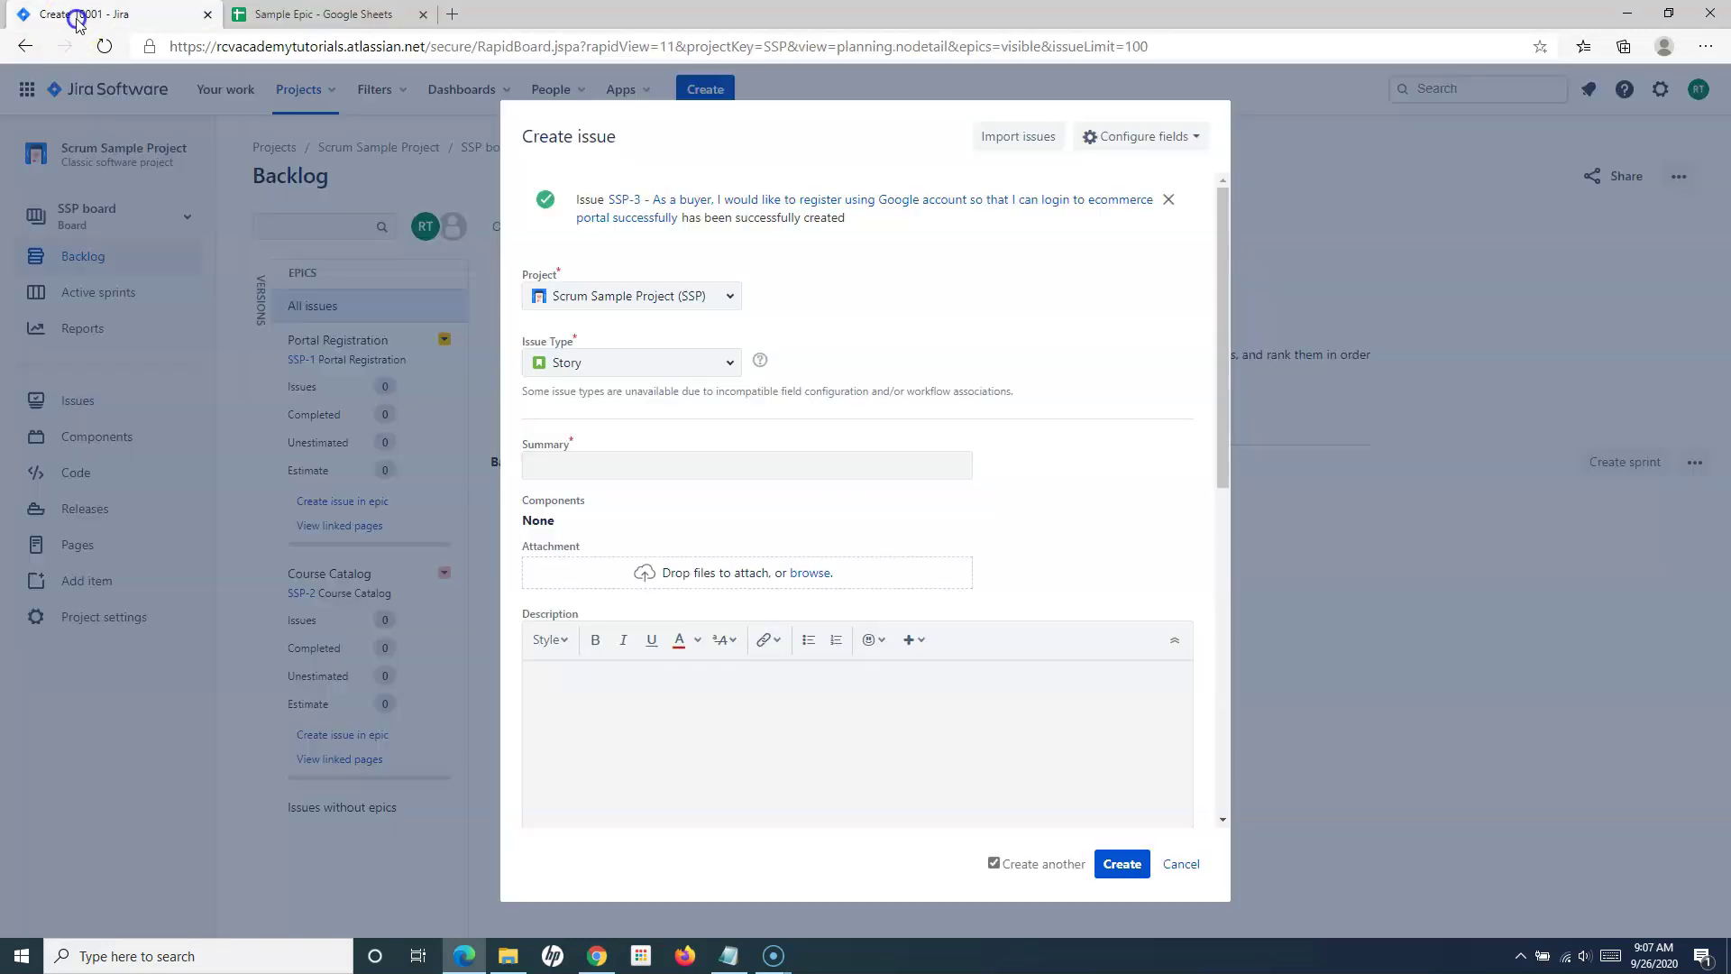
click(600, 464)
key(ctrl+v)
click(666, 708)
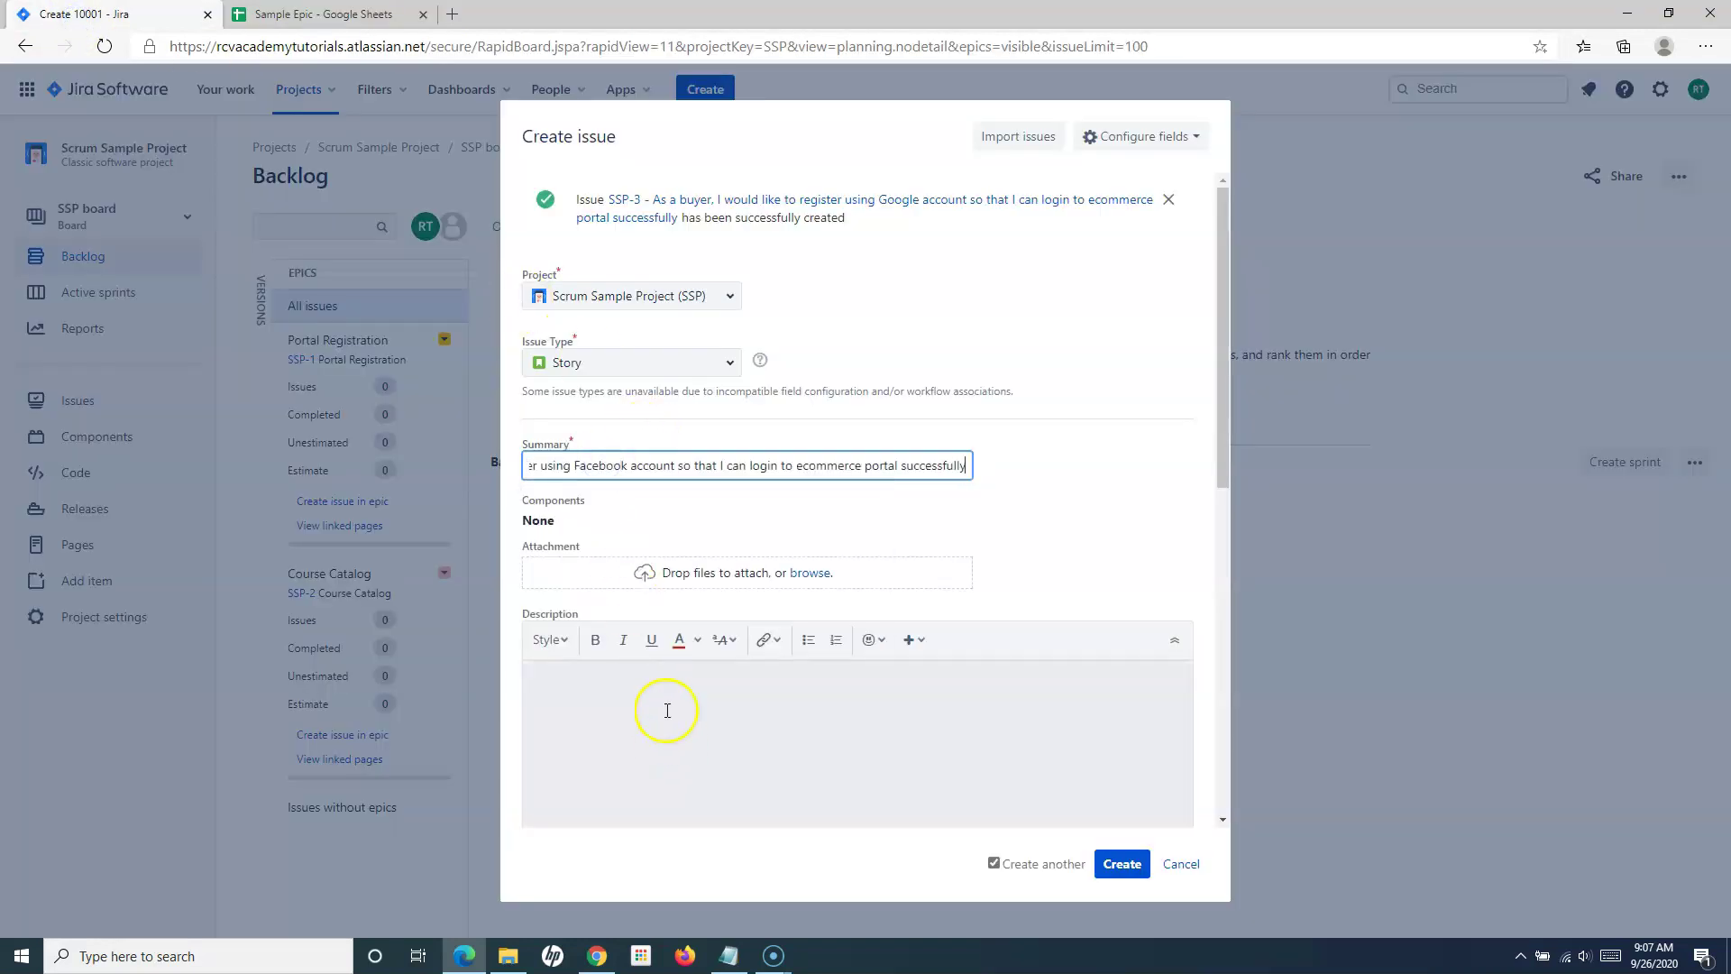
key(ctrl+v)
click(1123, 864)
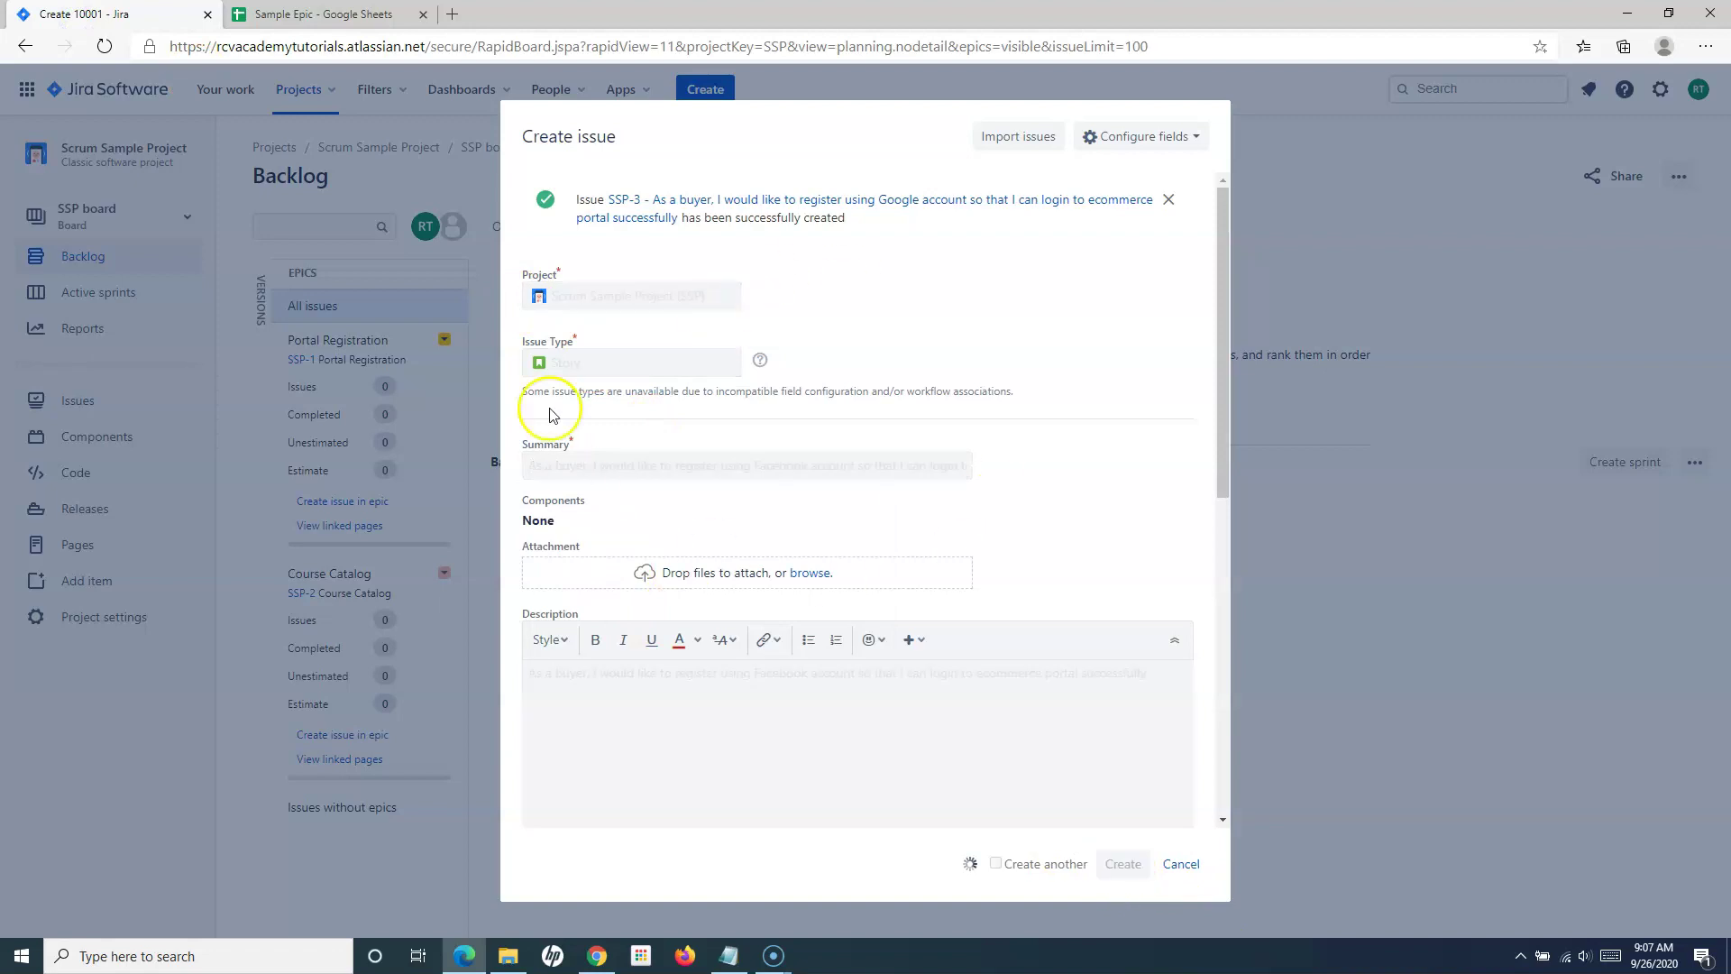
key(Escape)
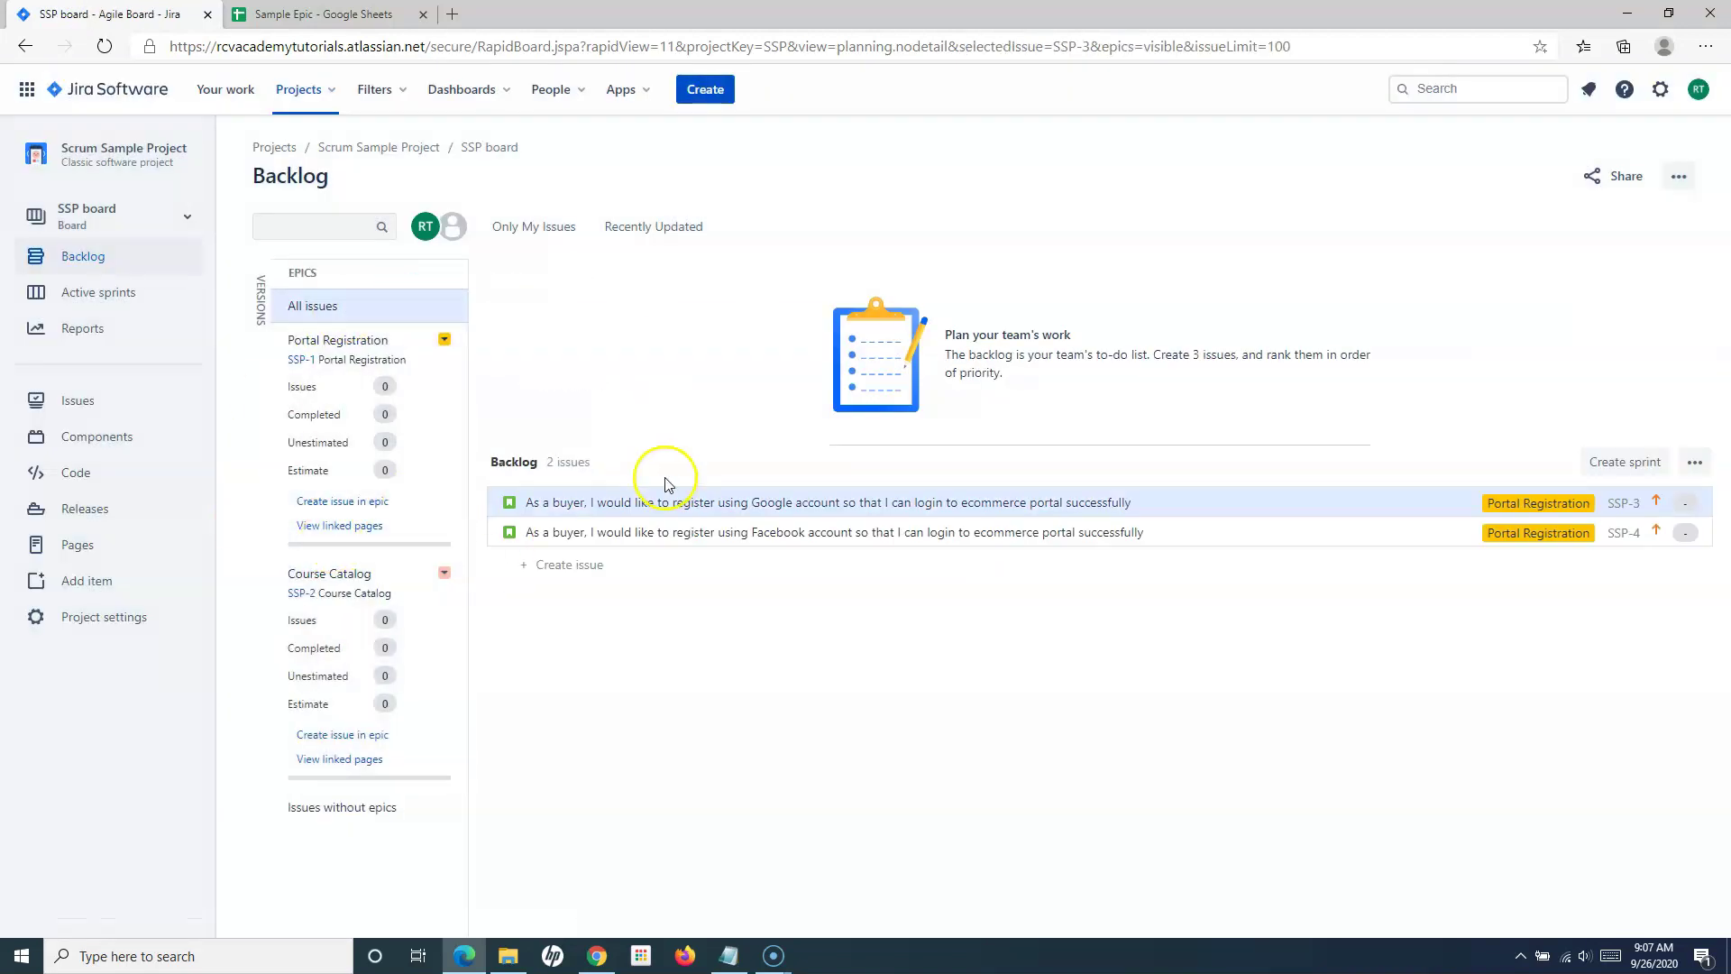
click(330, 317)
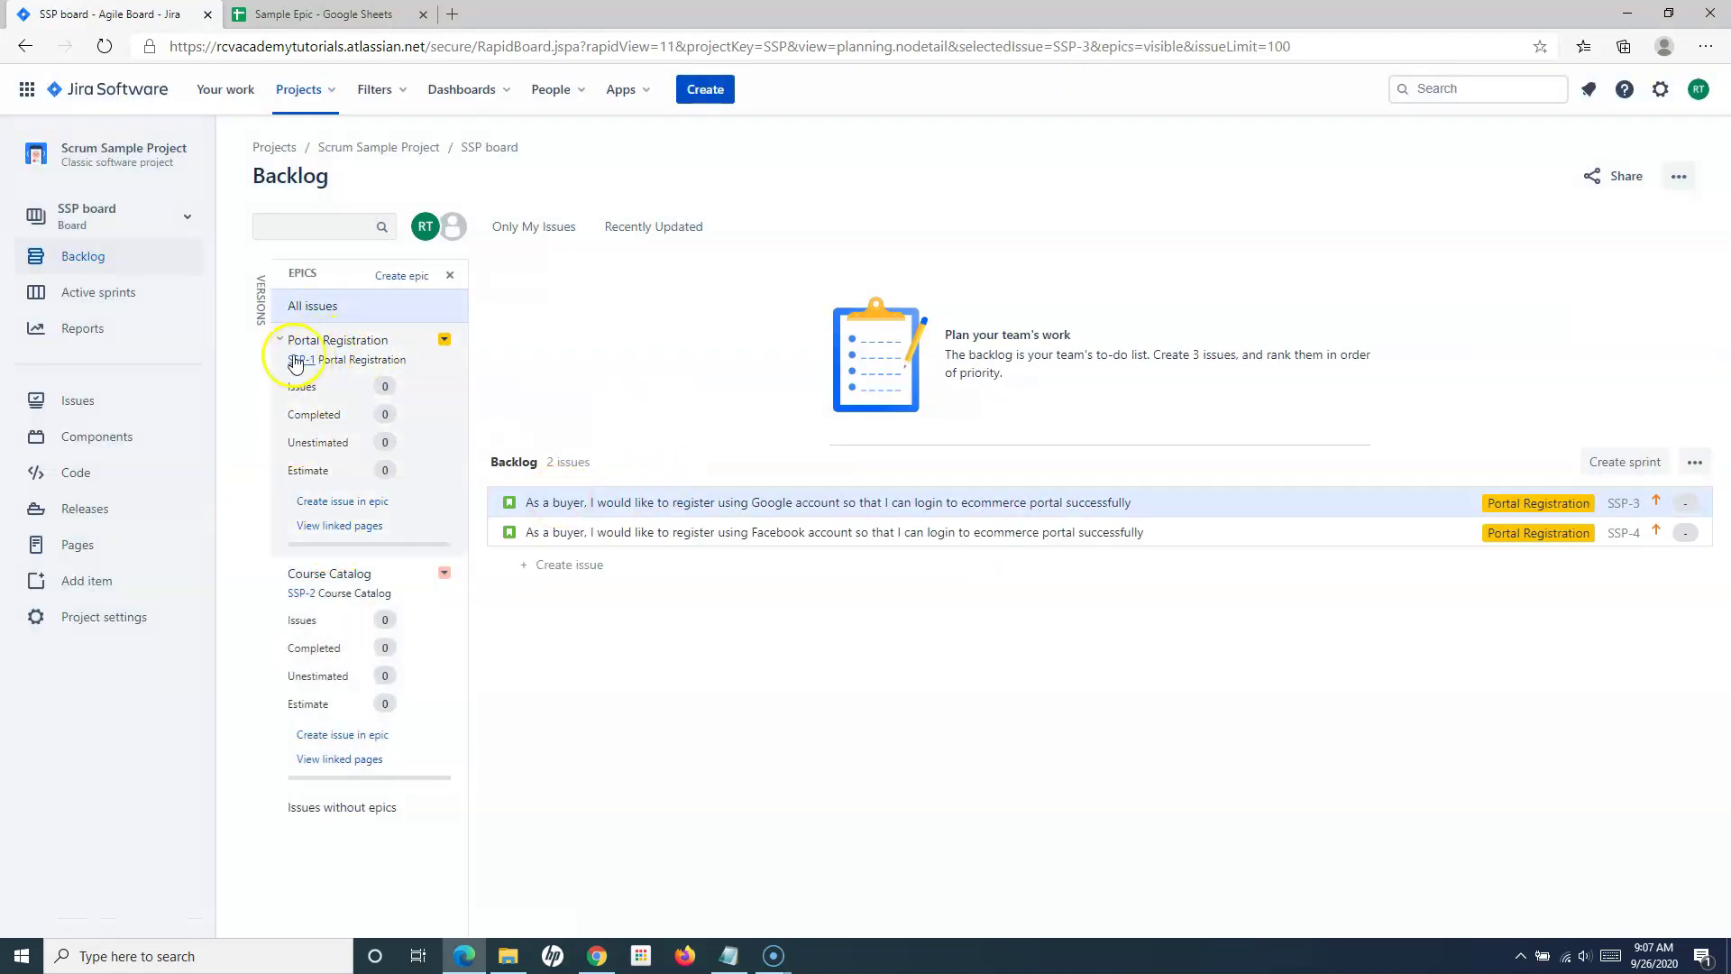
Create Course Catalog story SSP-5 from cell B3 for uploading a single video
click(343, 734)
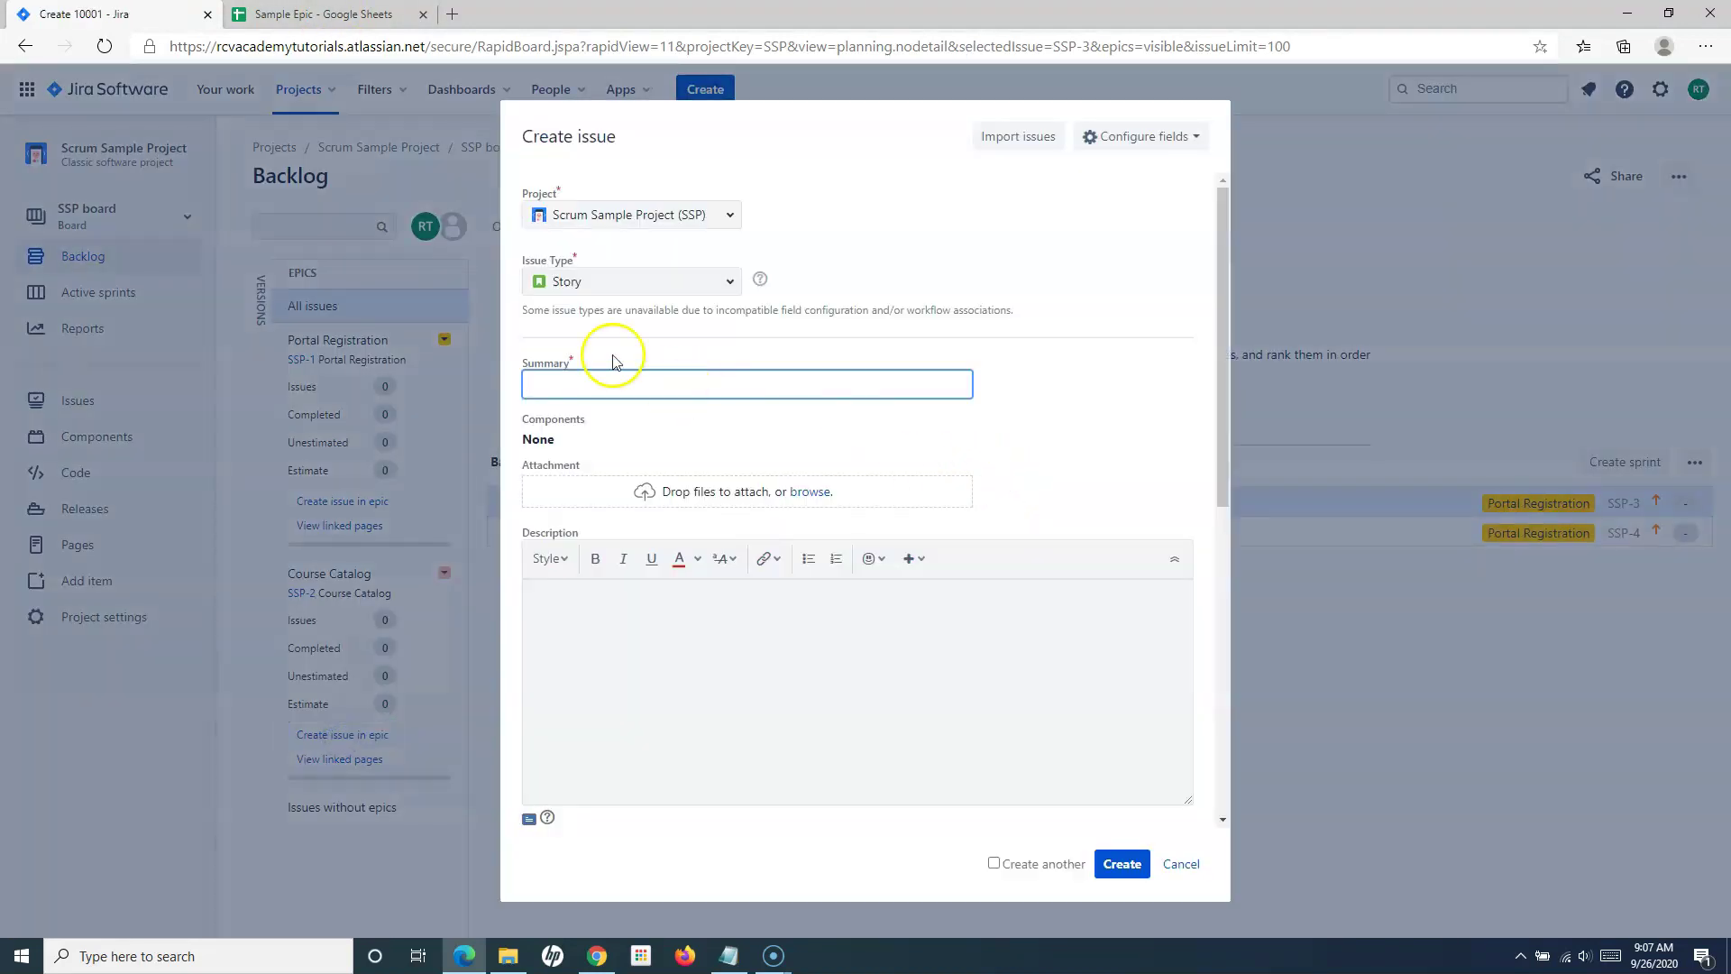
click(382, 15)
click(481, 334)
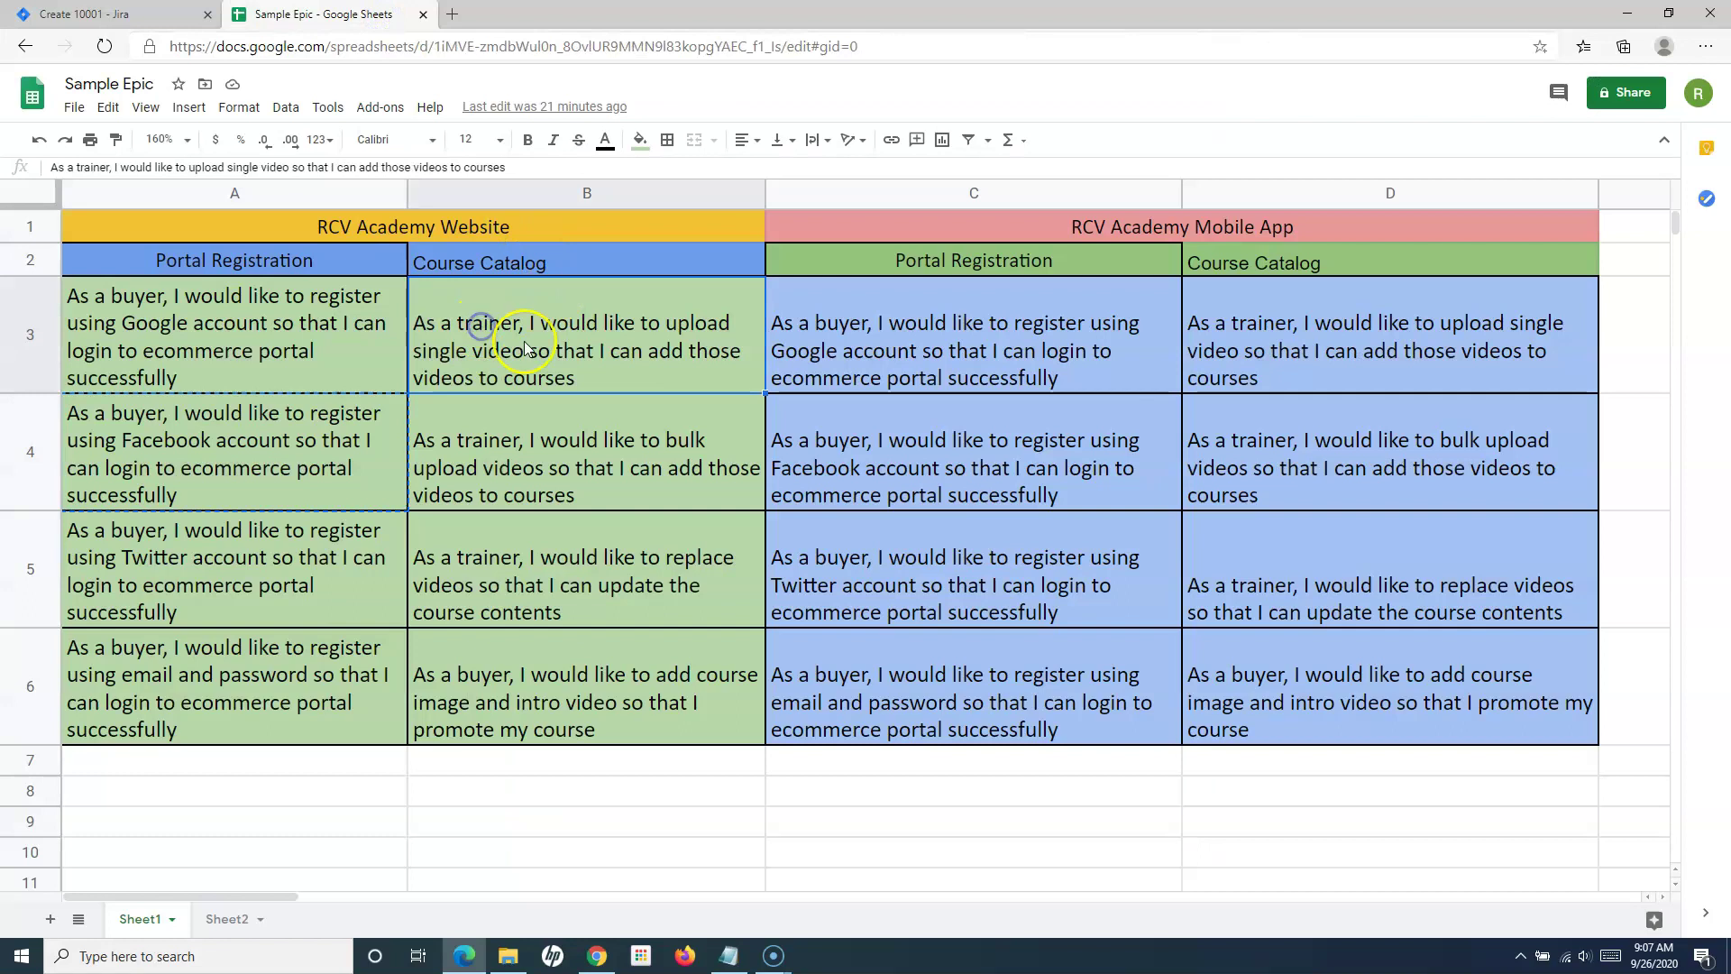
click(85, 14)
click(612, 381)
key(ctrl+v)
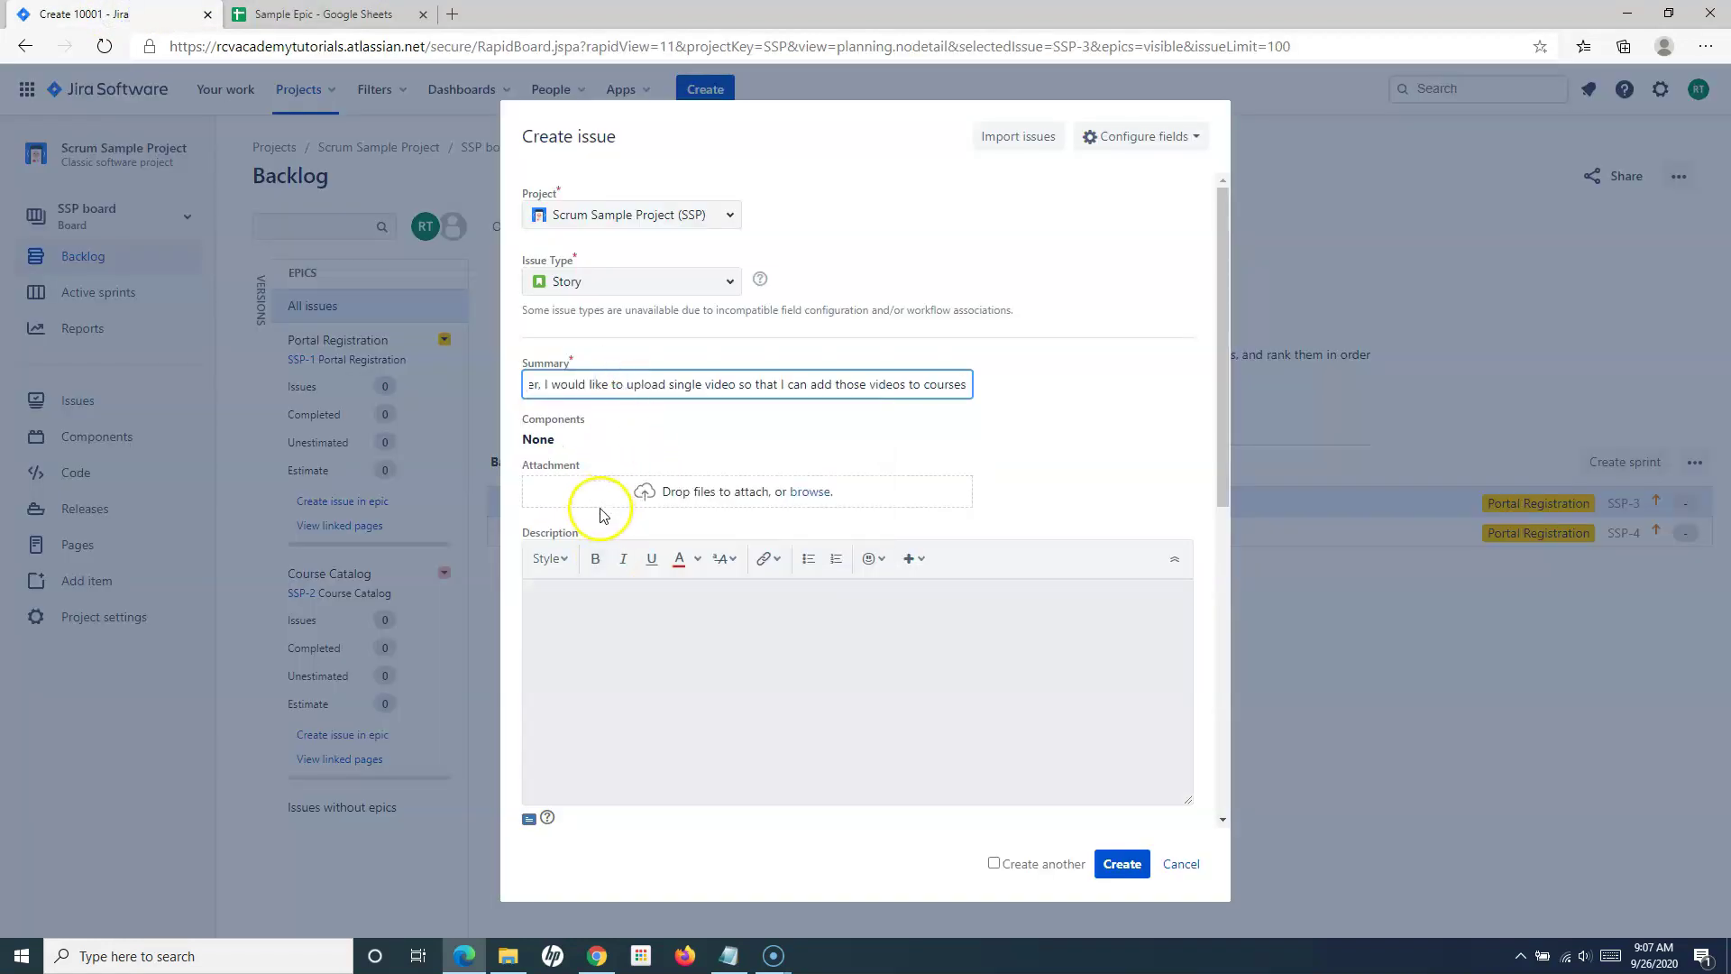
click(582, 628)
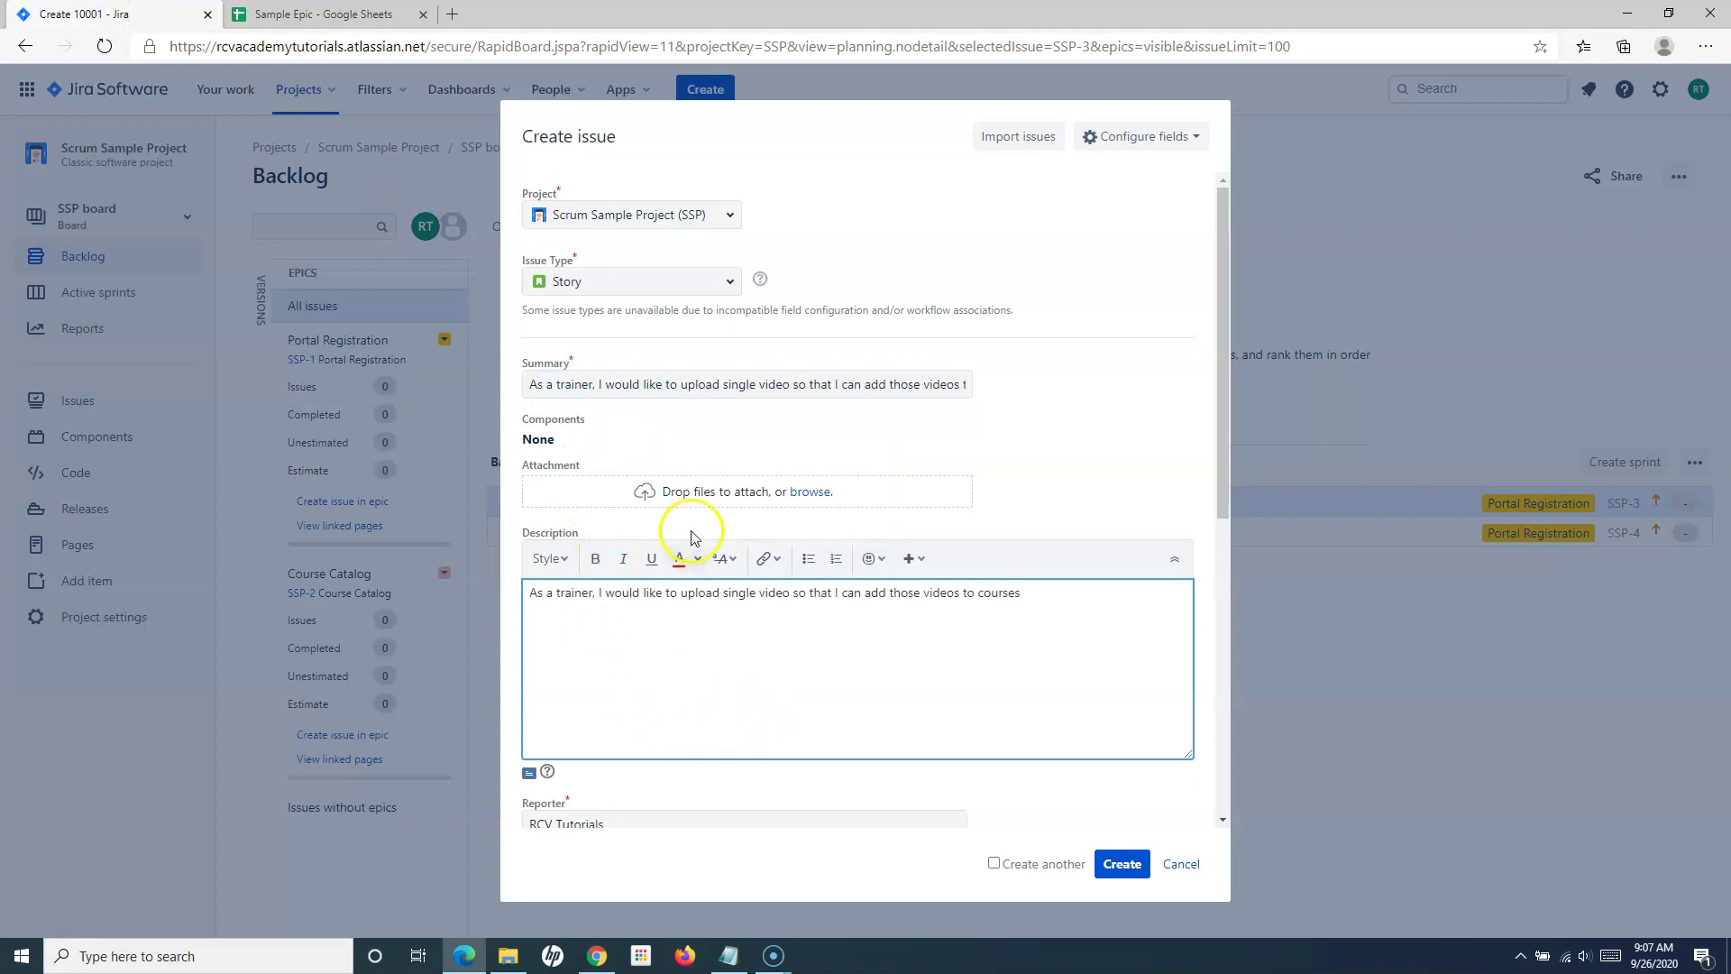
scroll(688, 556, down, 5)
click(1123, 866)
Create story SSP-6 from cell B4 for bulk video upload, with Create another off
click(375, 14)
key(Down)
key(ctrl+c)
click(86, 14)
key(ctrl+v)
click(685, 687)
key(ctrl+v)
click(994, 863)
click(1133, 871)
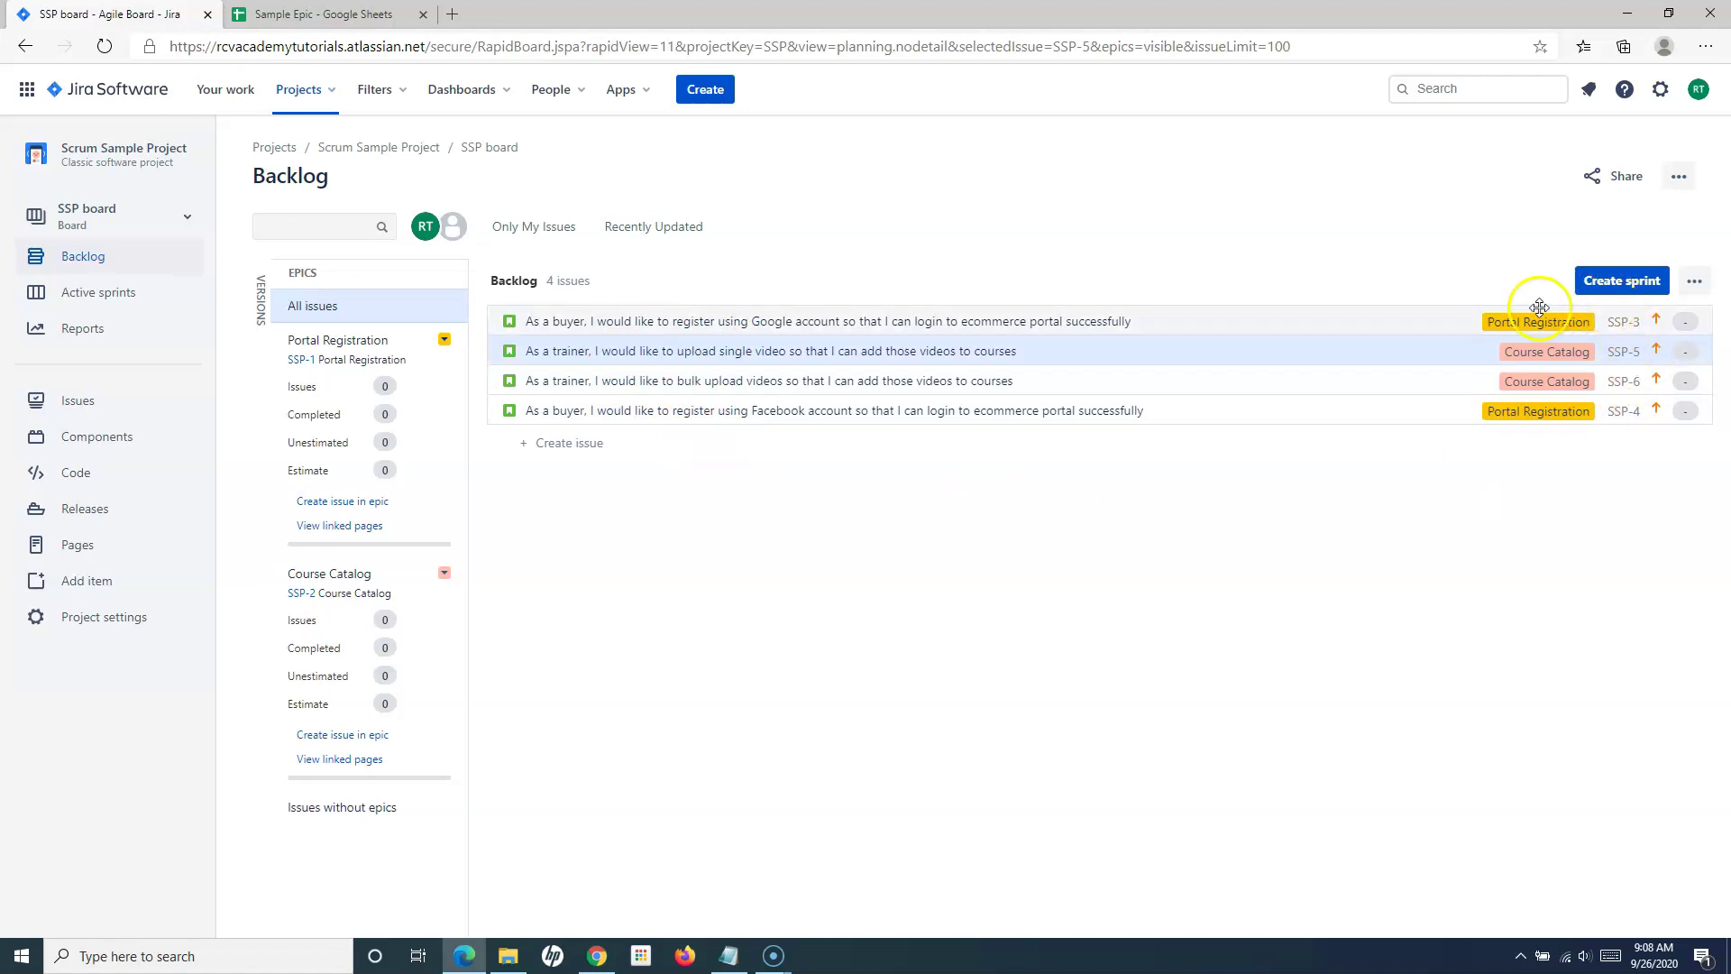
Reload the backlog and show all issues to refresh both epics' counts to 2
click(81, 259)
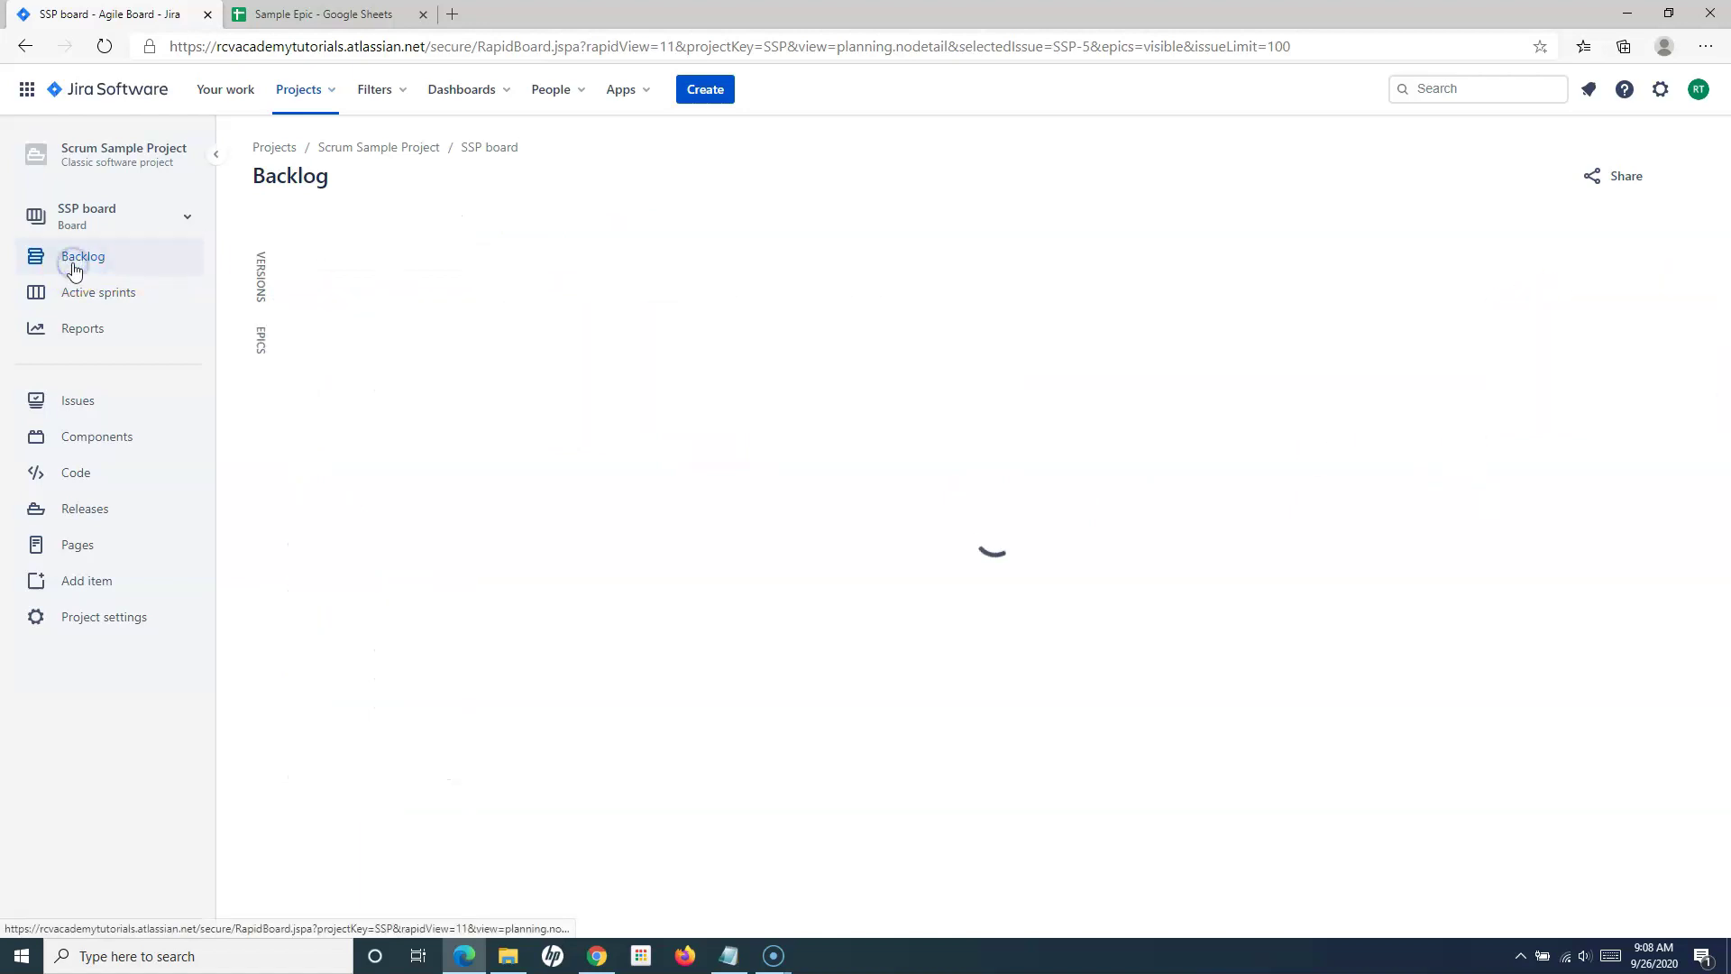
click(579, 345)
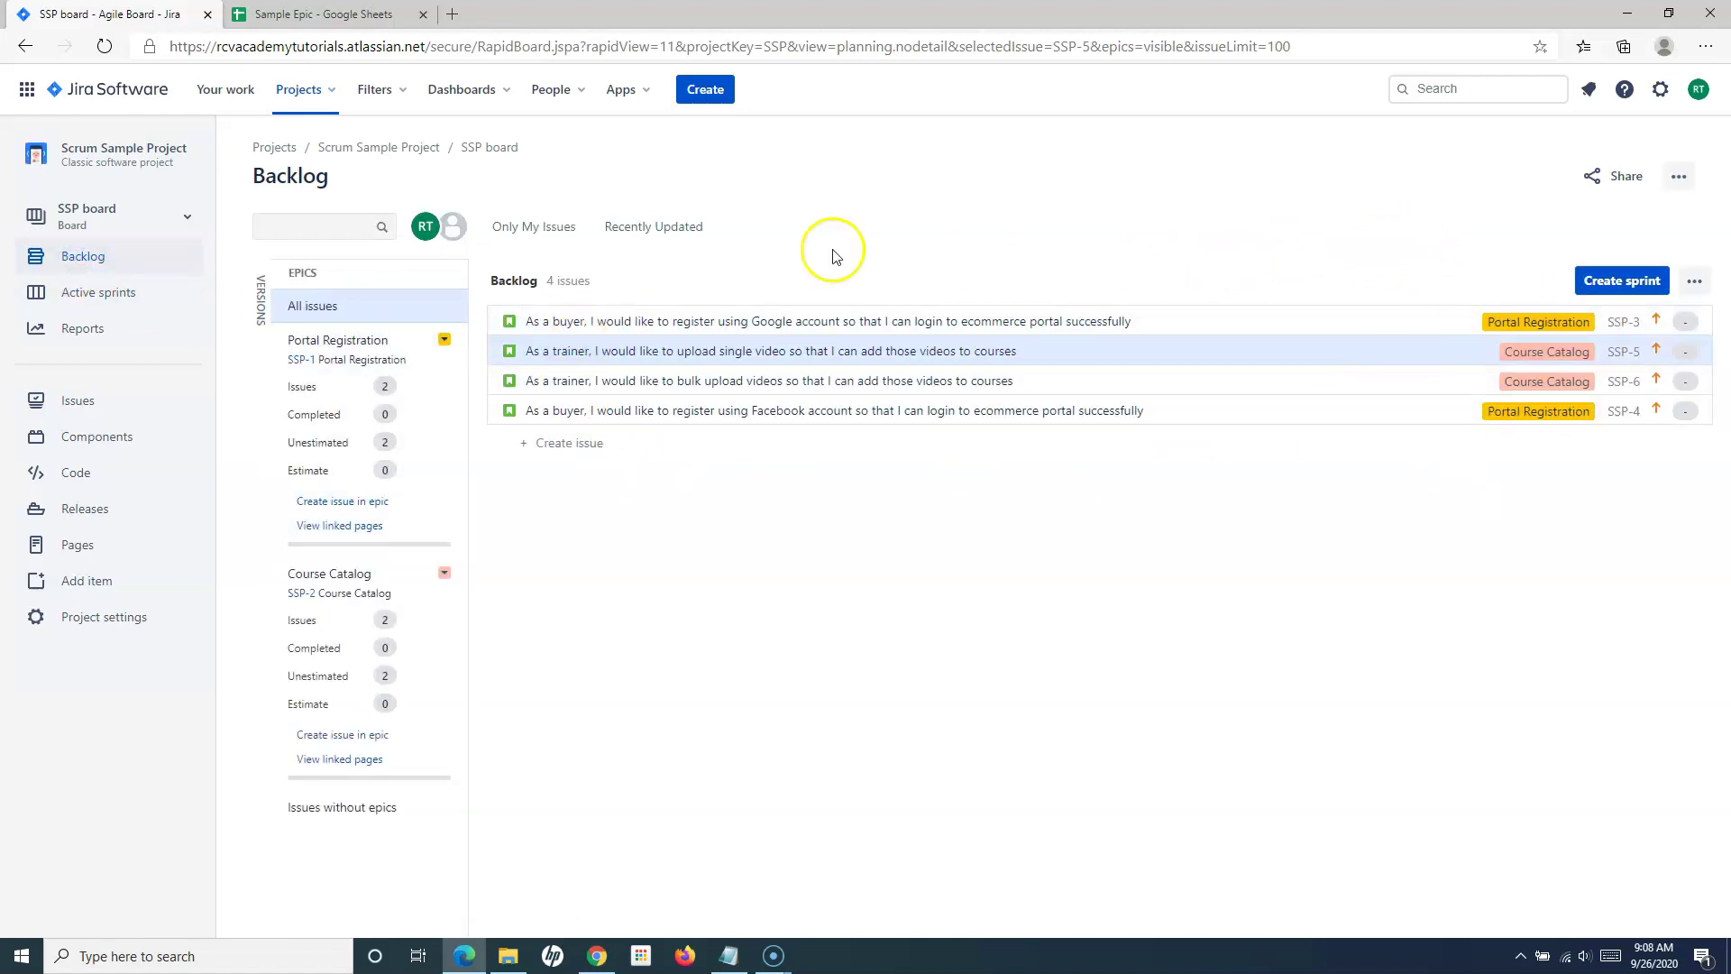
click(364, 312)
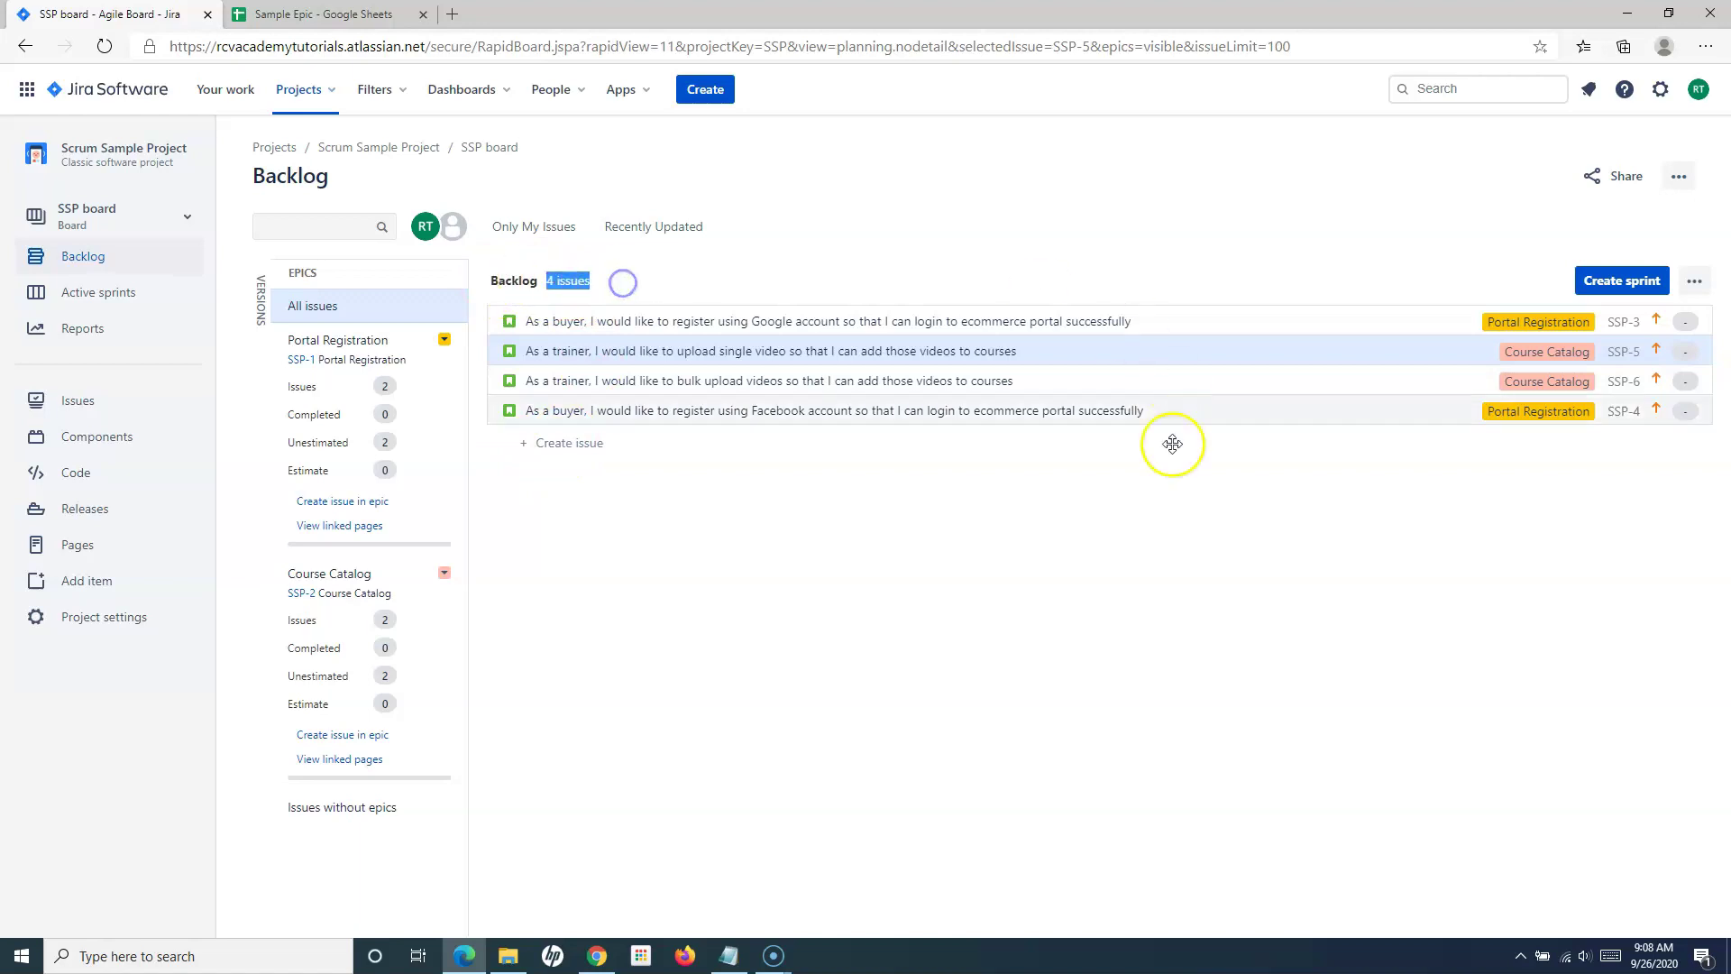
Try the inline Create issue entry and its issue-type list twice, cancelling each time
click(563, 443)
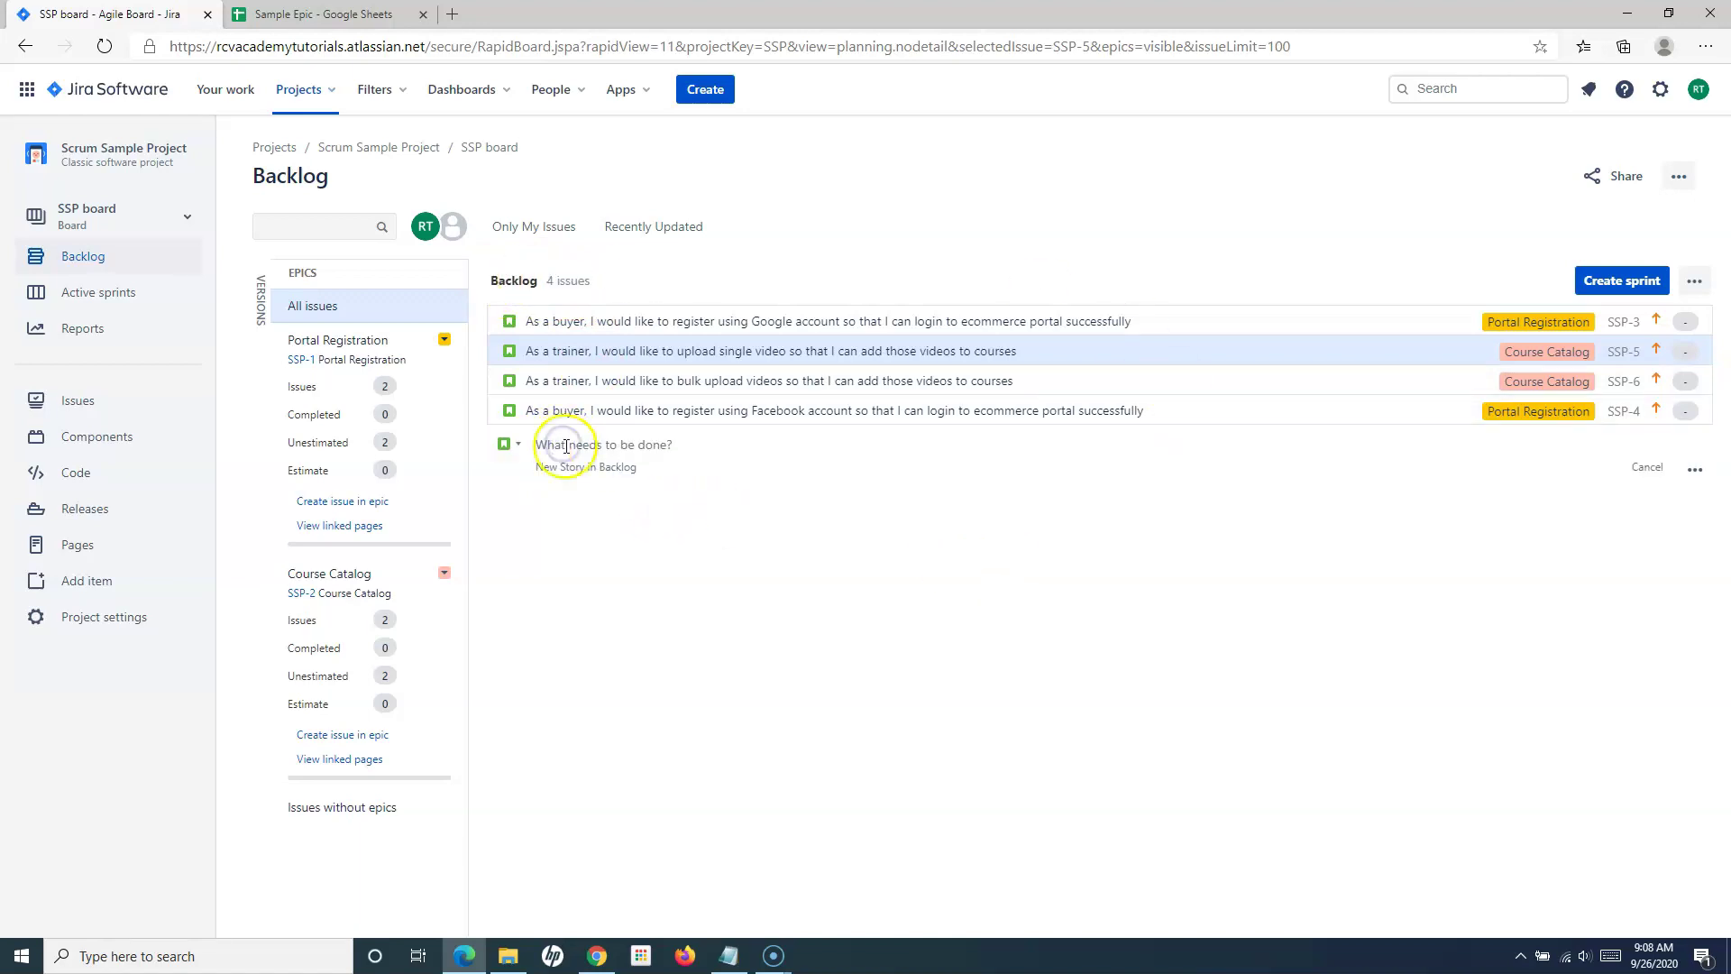
click(505, 443)
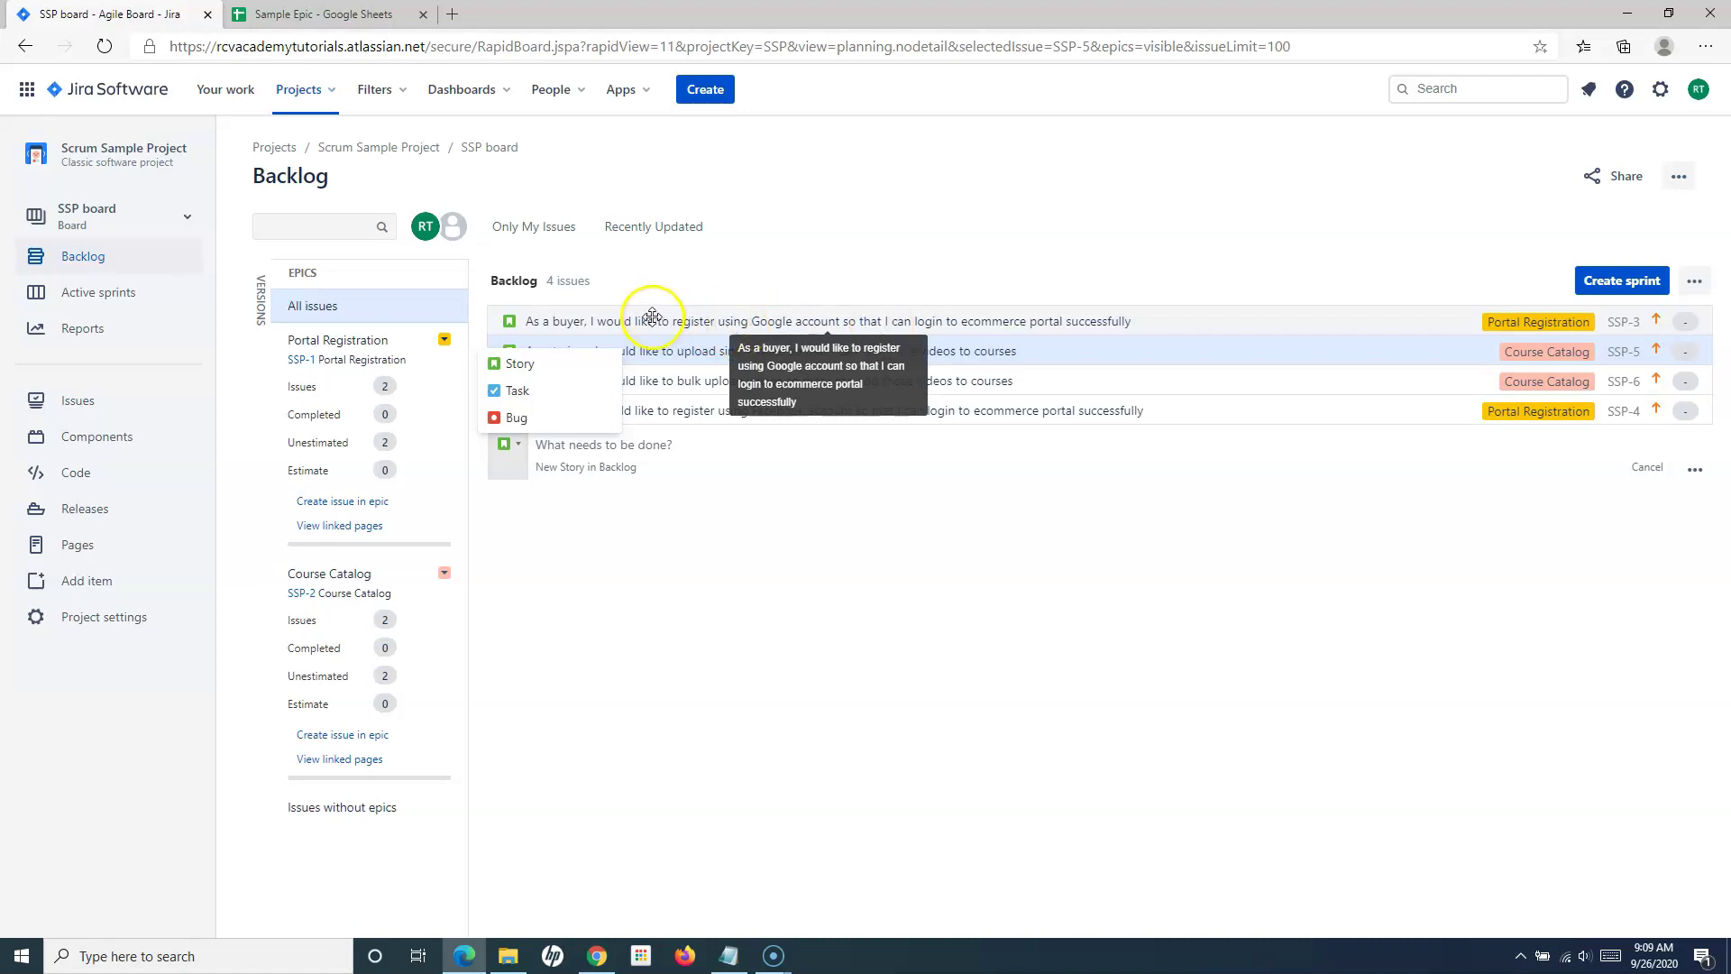
click(594, 606)
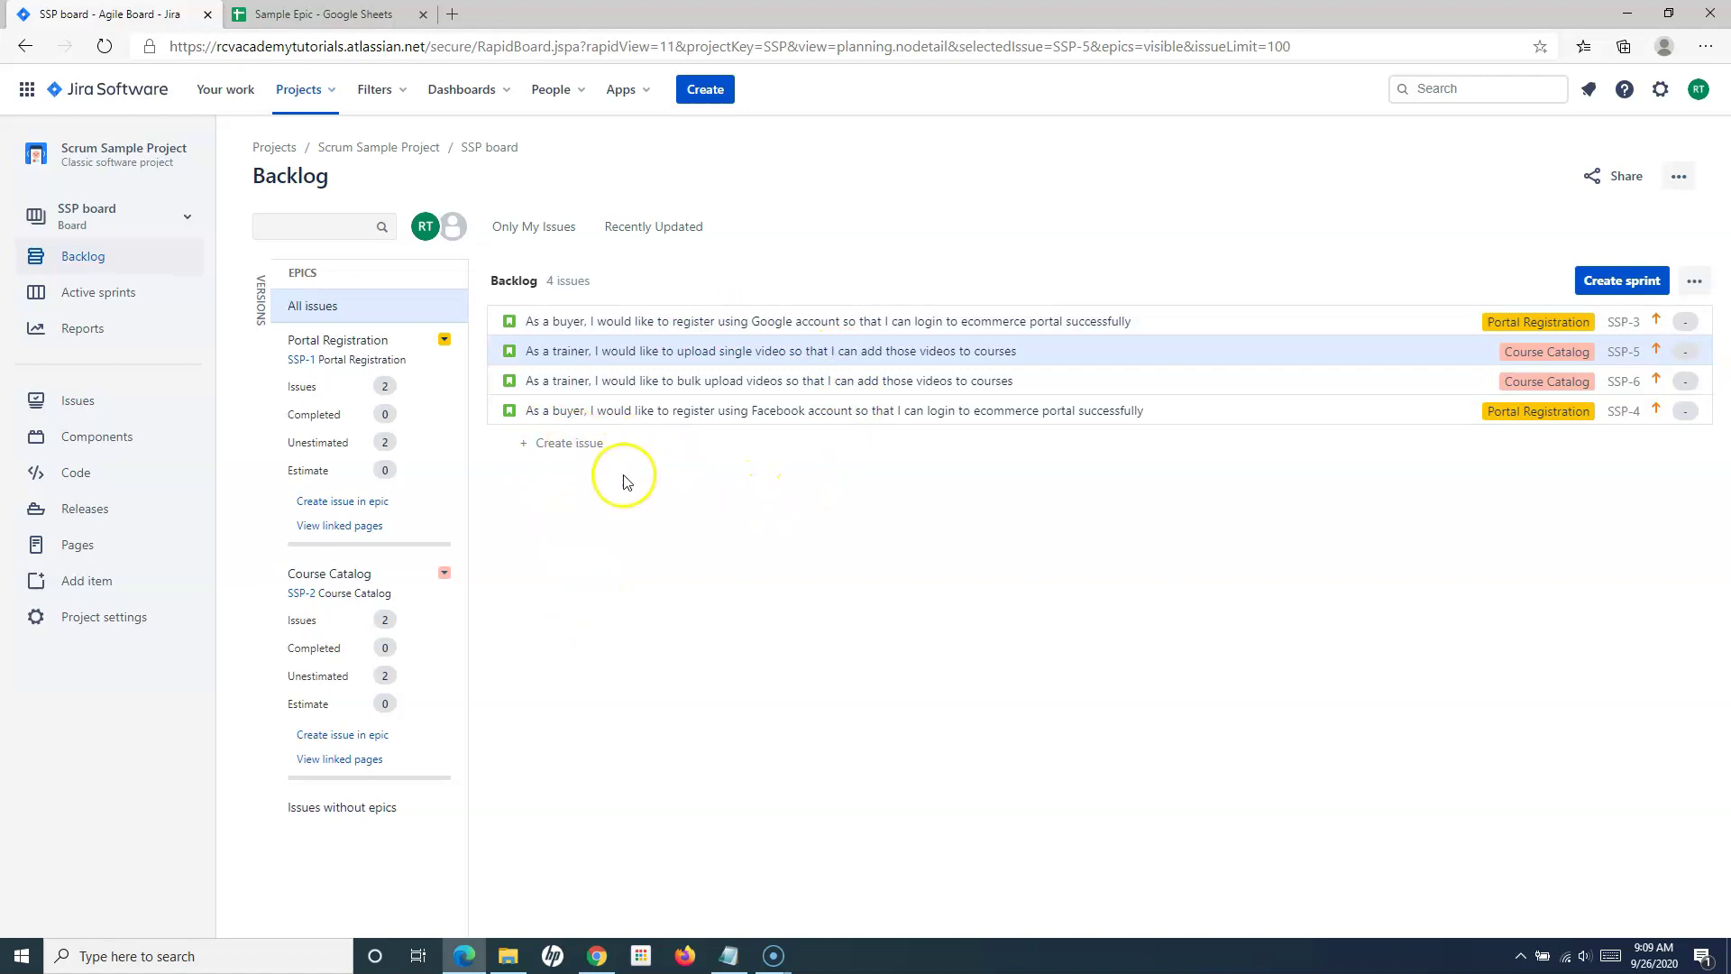
click(546, 445)
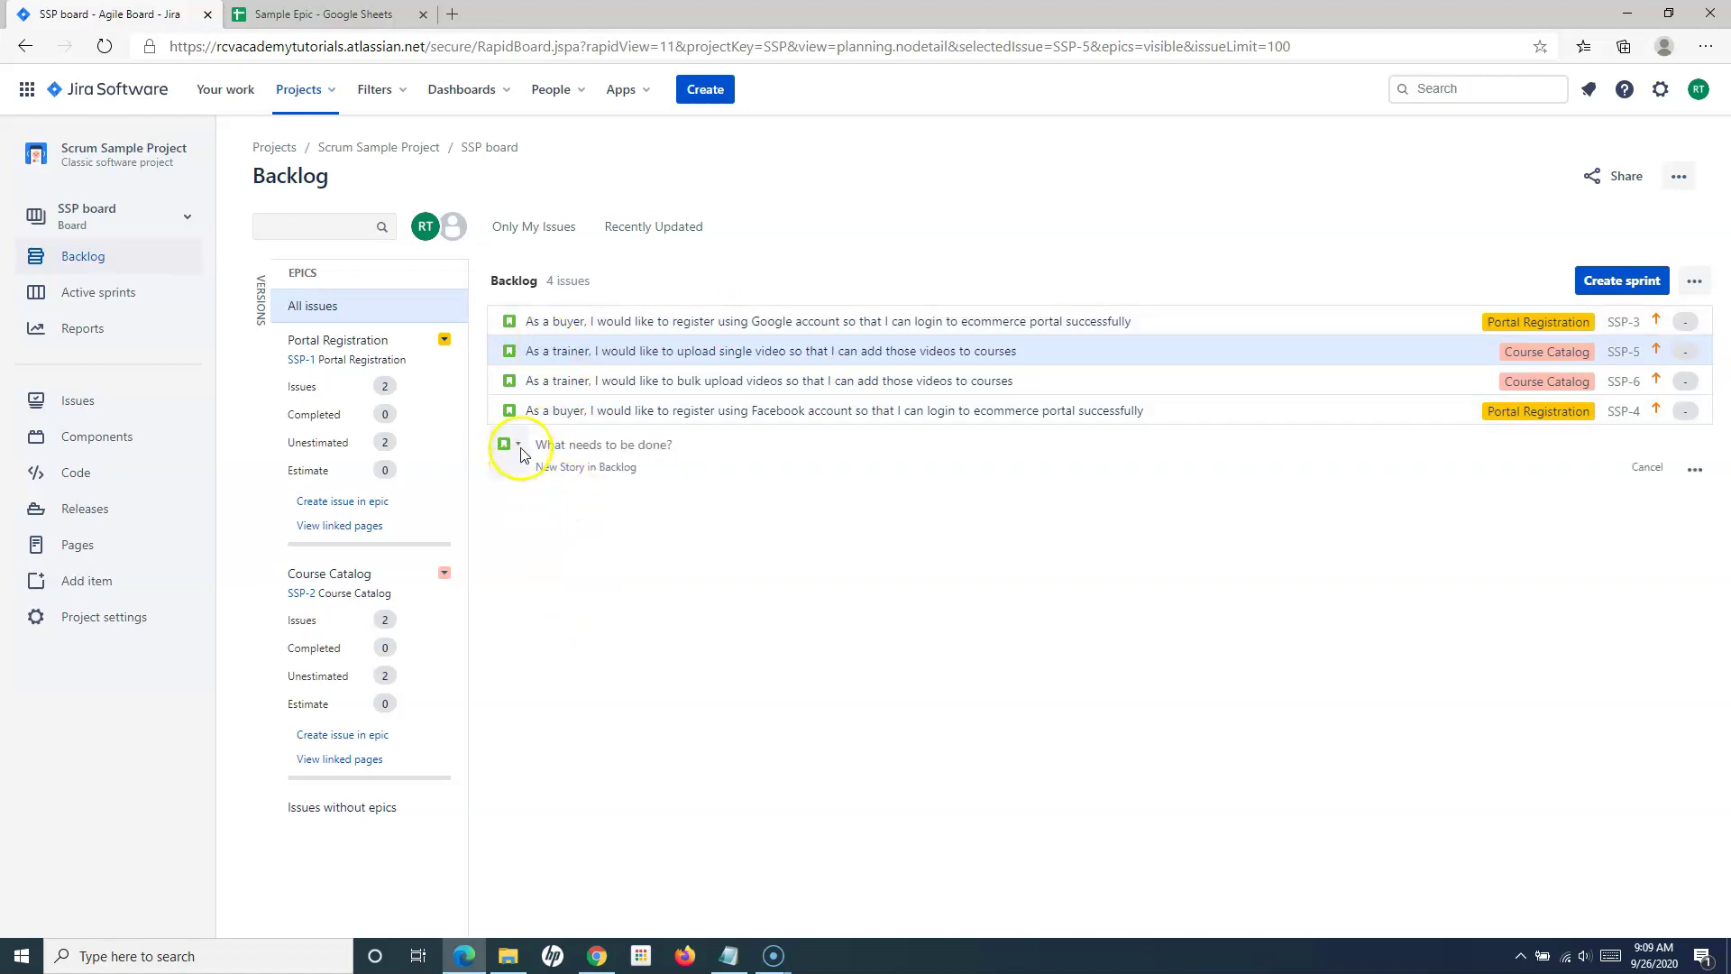
click(520, 444)
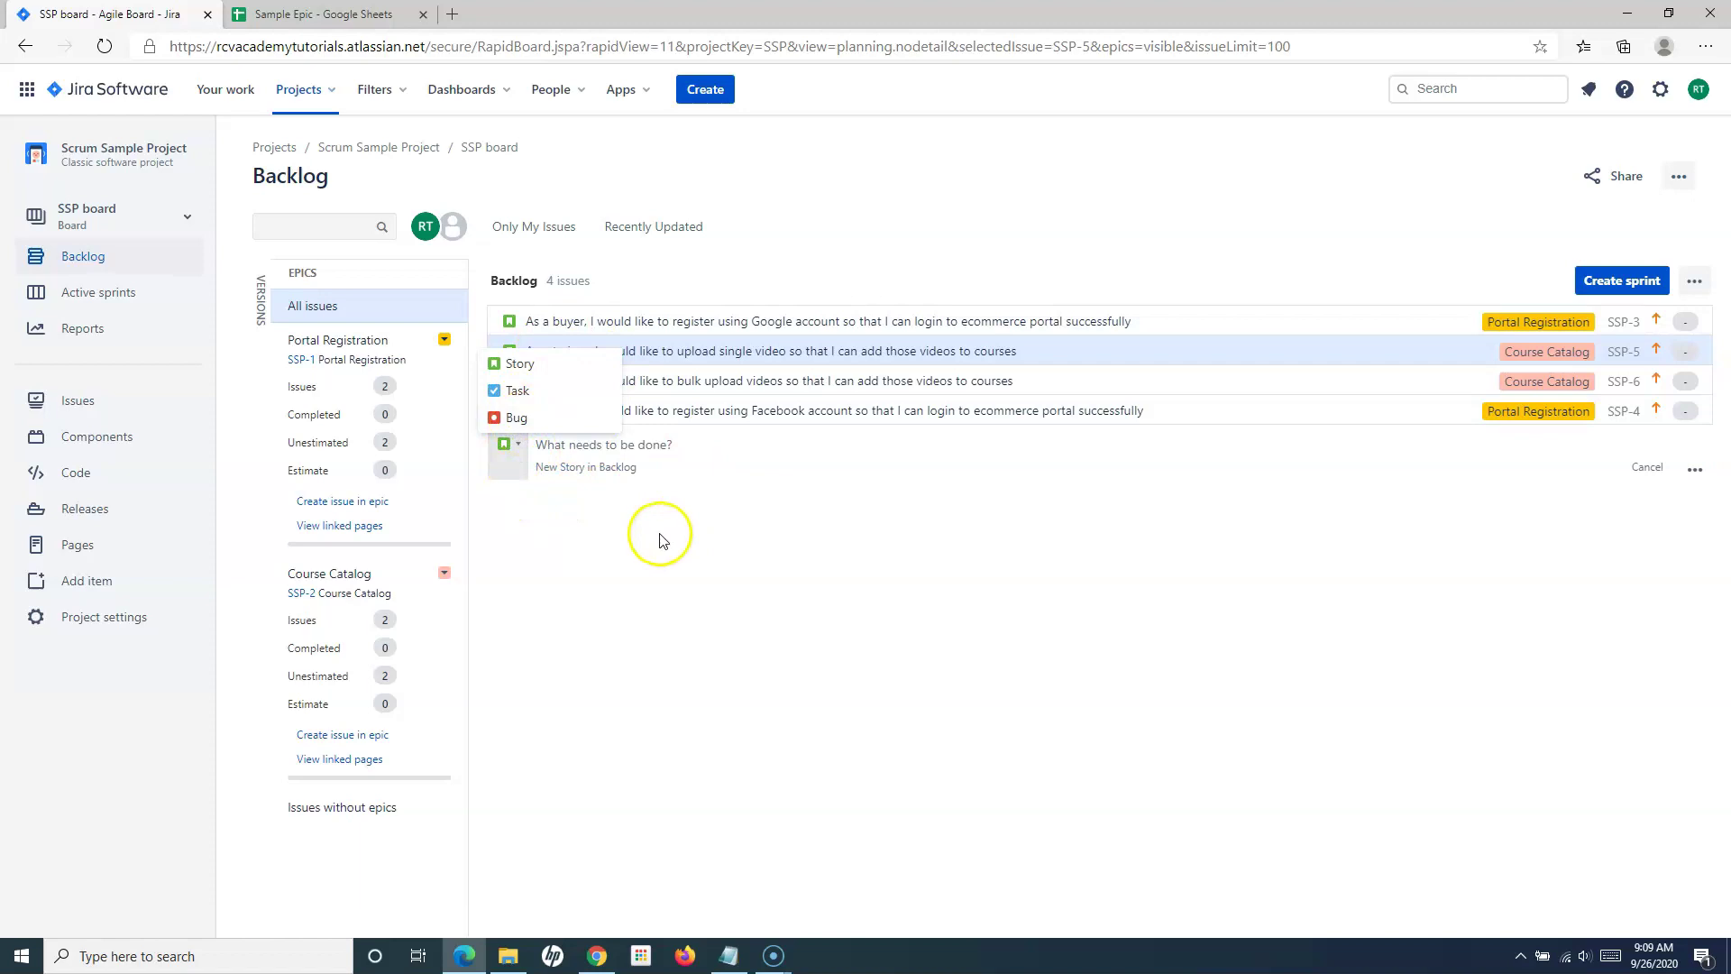
click(731, 625)
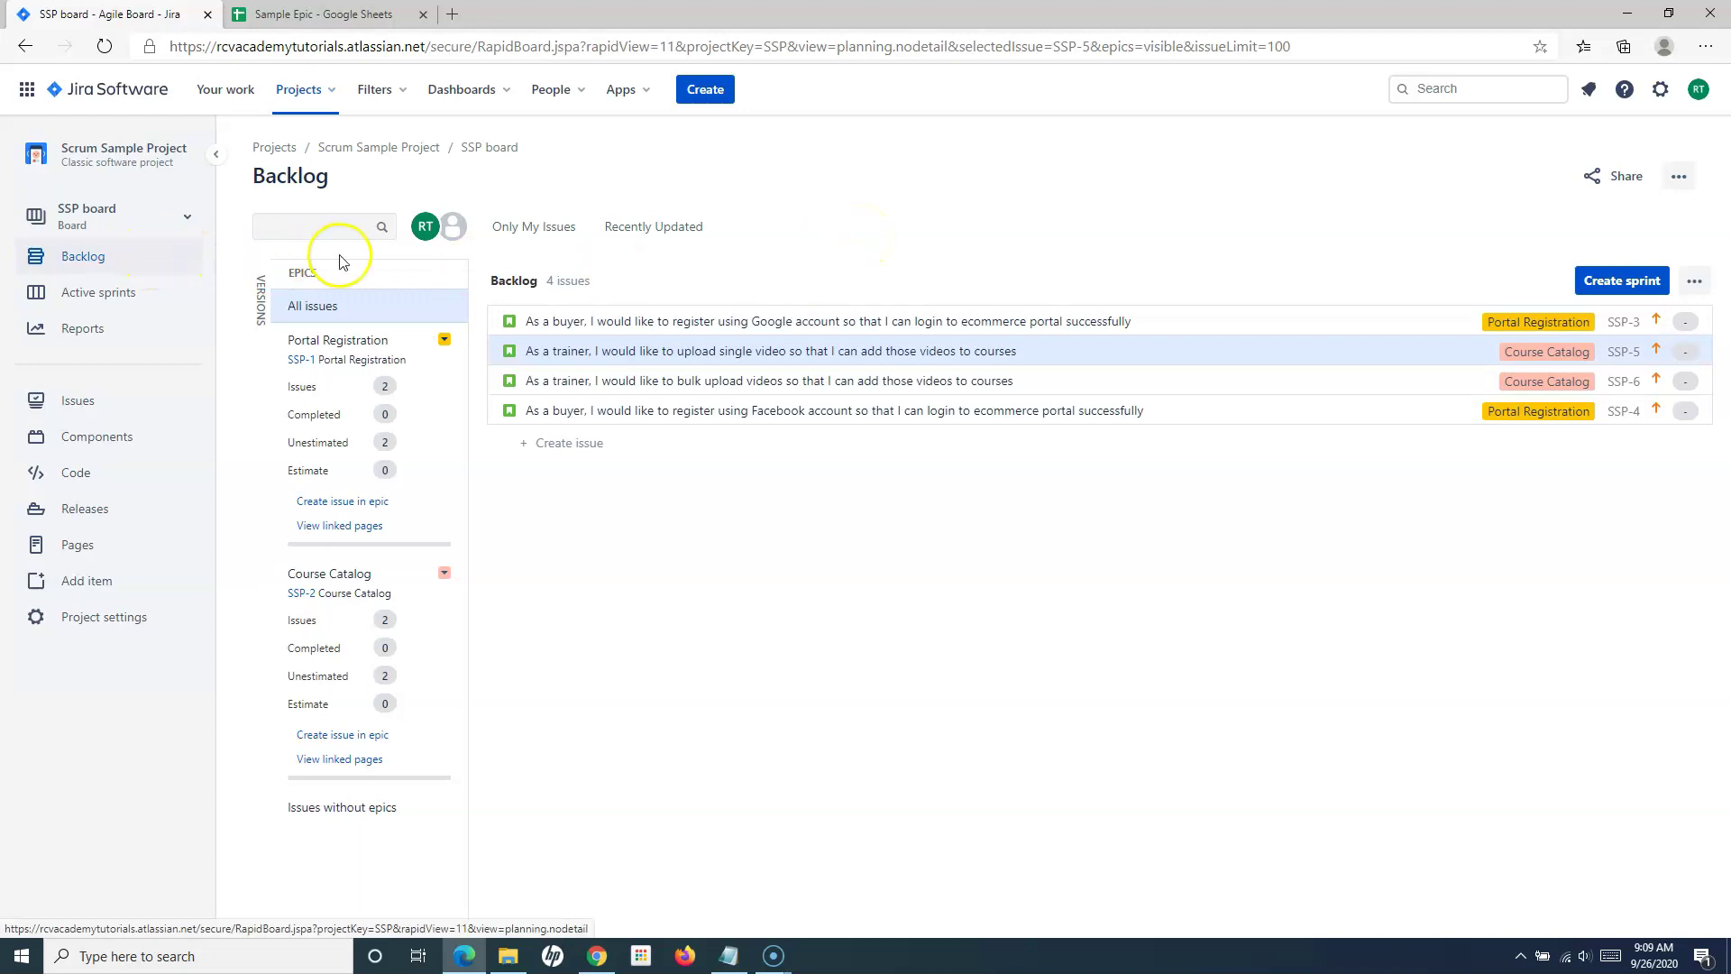
Open the NextGen Scrum Sample project from the projects list and show its empty backlog
click(114, 99)
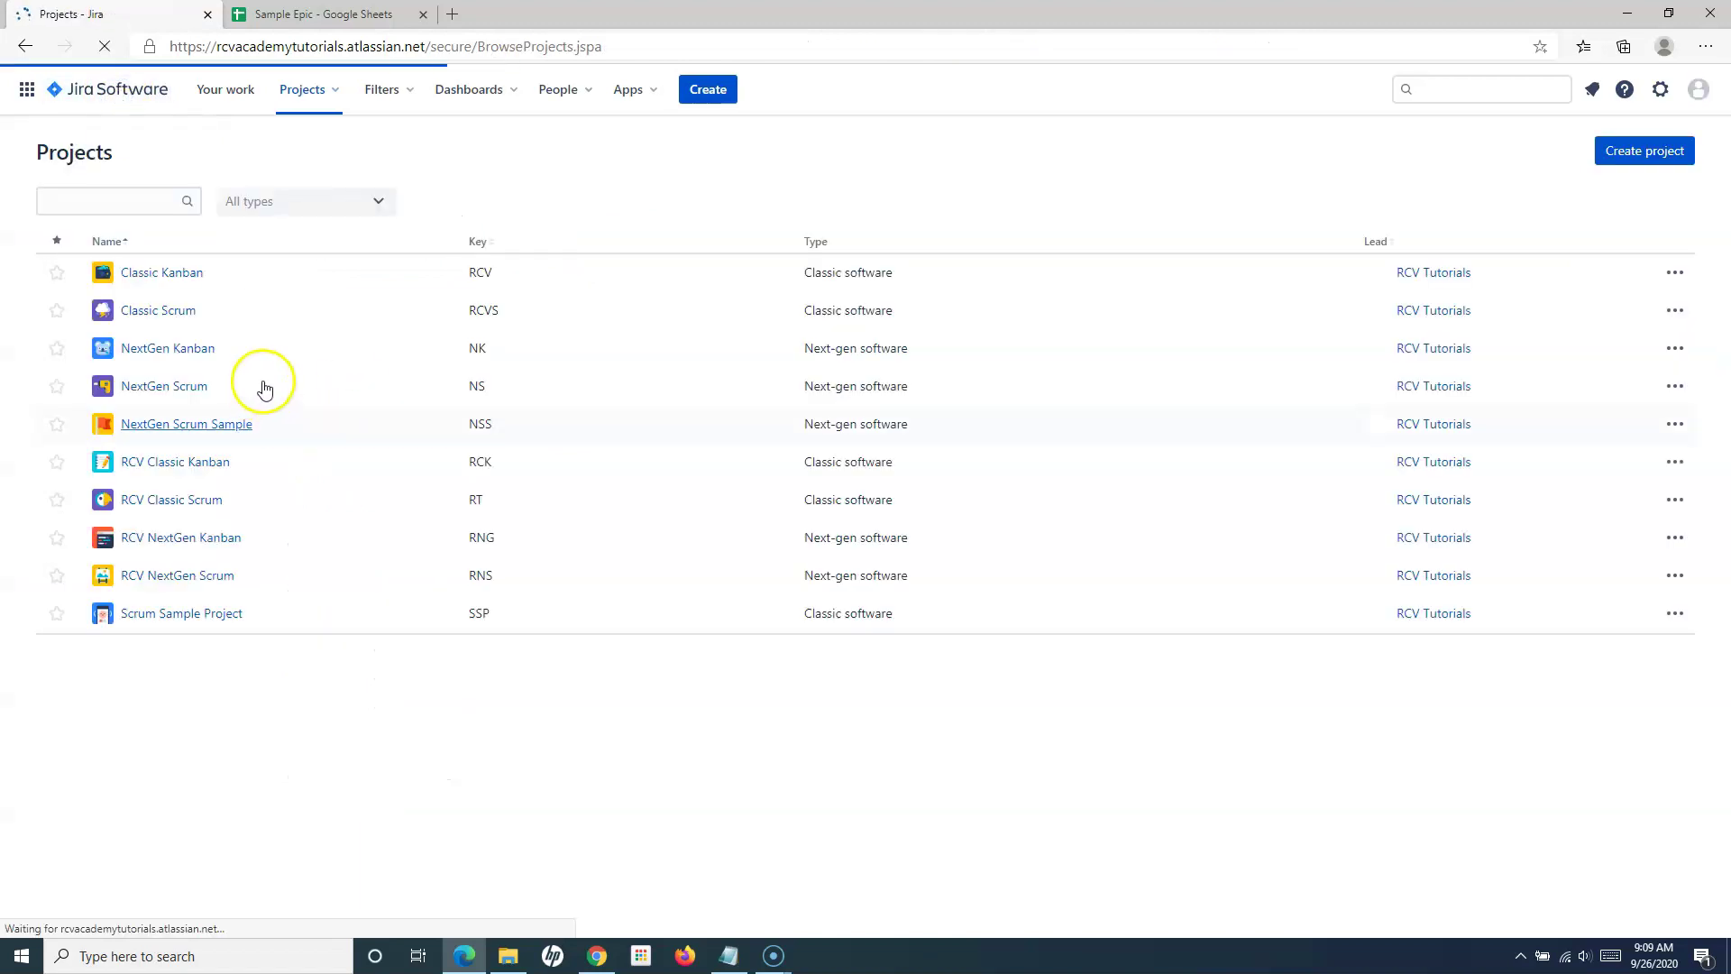
click(161, 425)
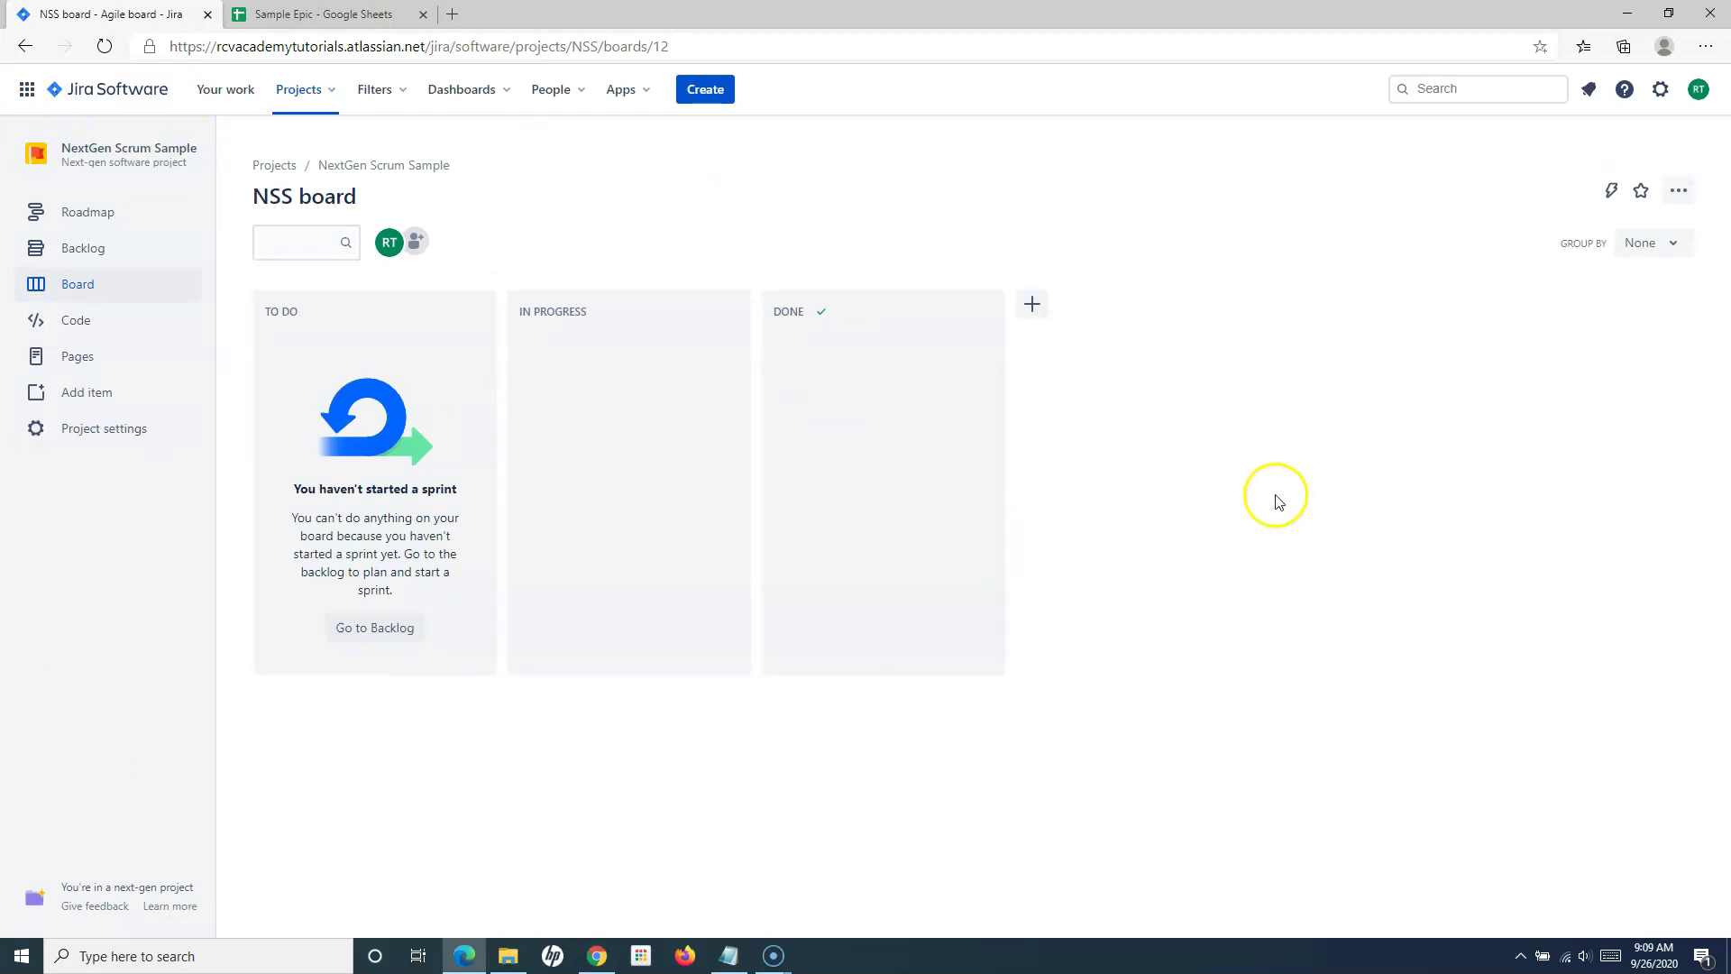
click(99, 253)
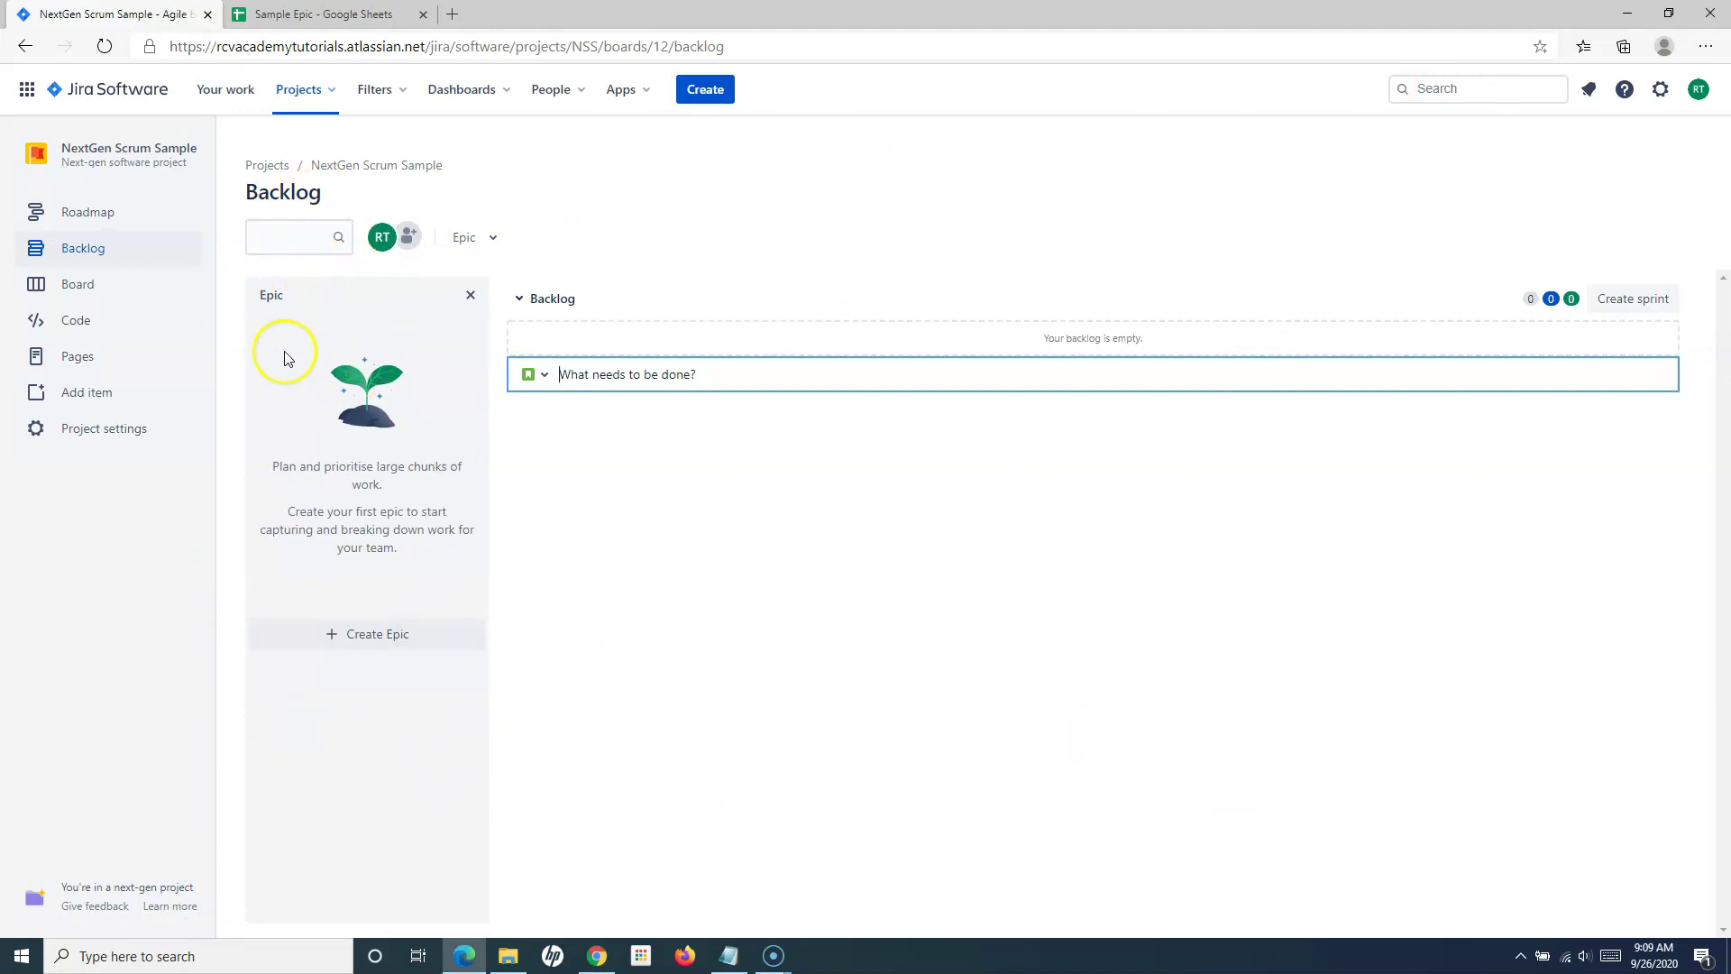
Create the Portal Registration epic, copying its name from cell A2 of the Sample Epic sheet
click(355, 639)
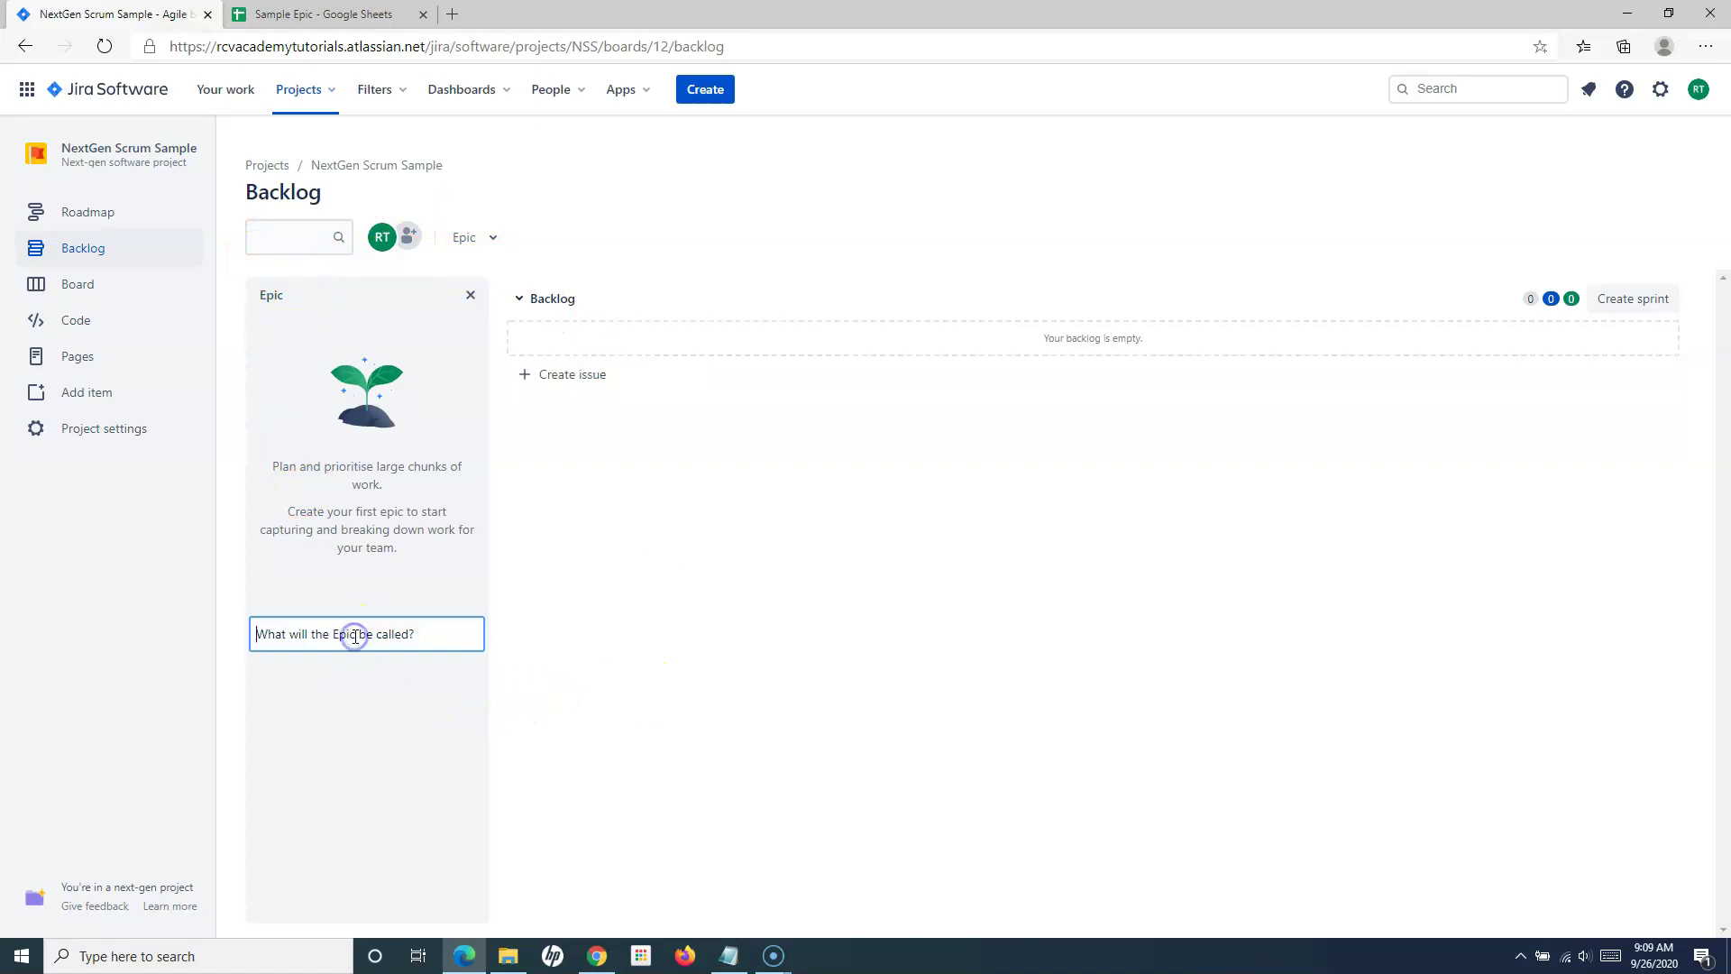
click(680, 691)
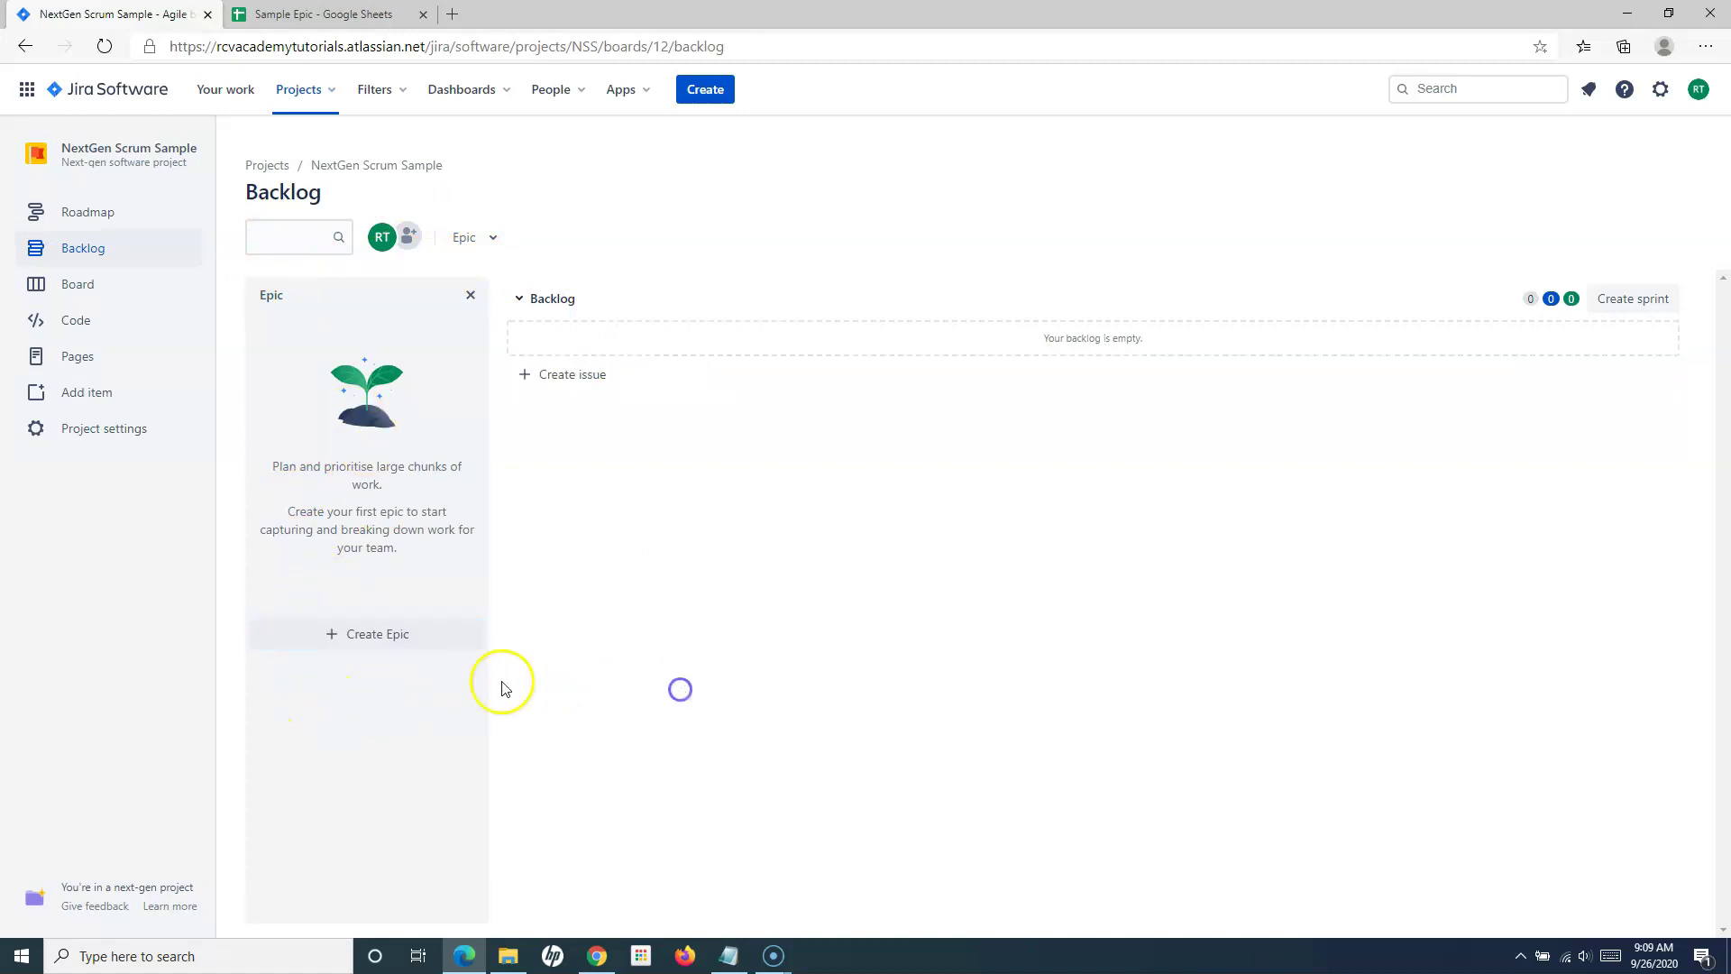
click(381, 643)
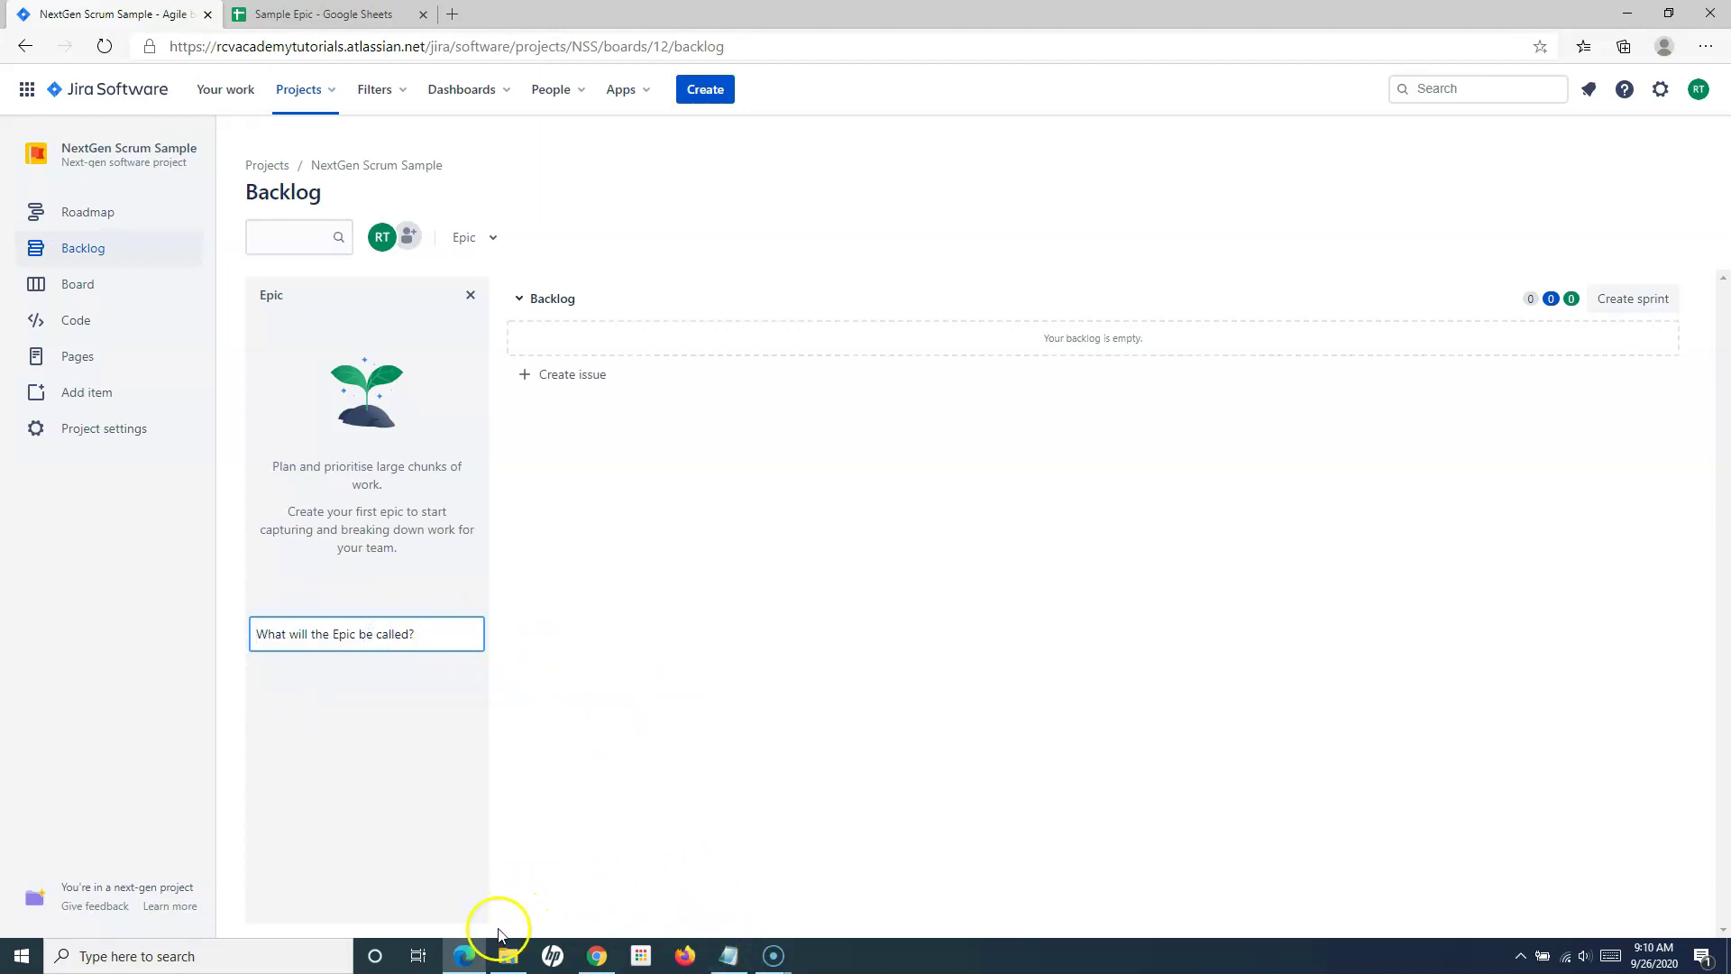
click(325, 15)
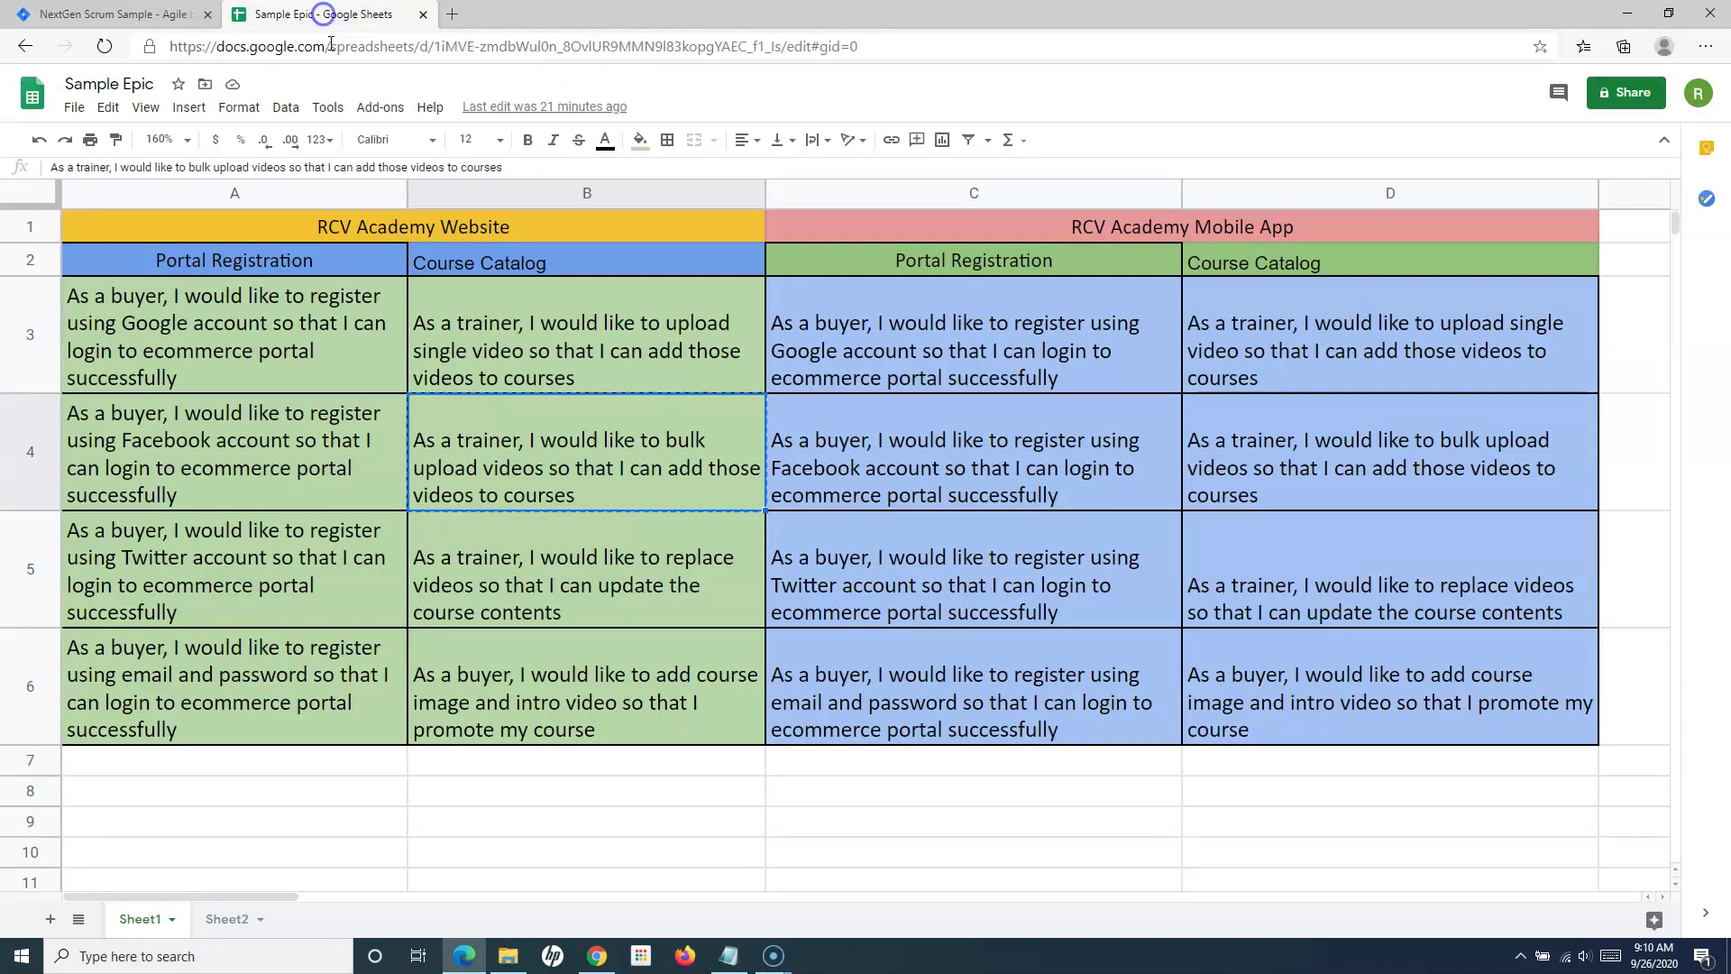
click(327, 242)
click(317, 256)
key(ctrl+c)
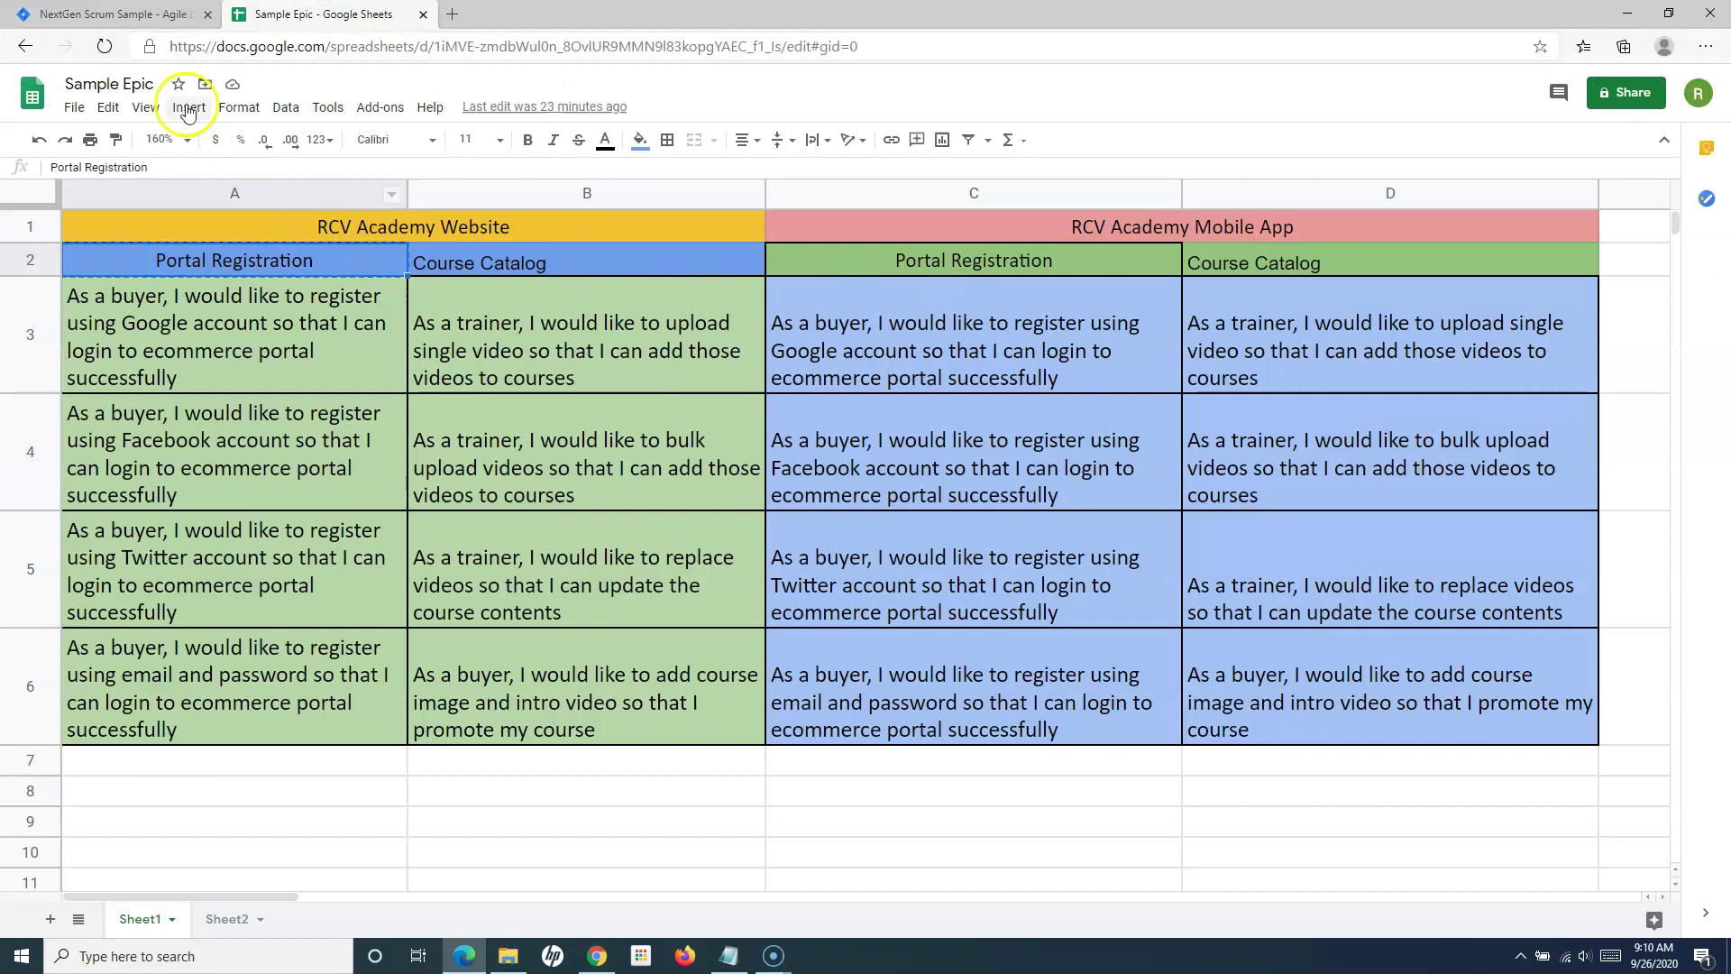
click(122, 15)
click(340, 634)
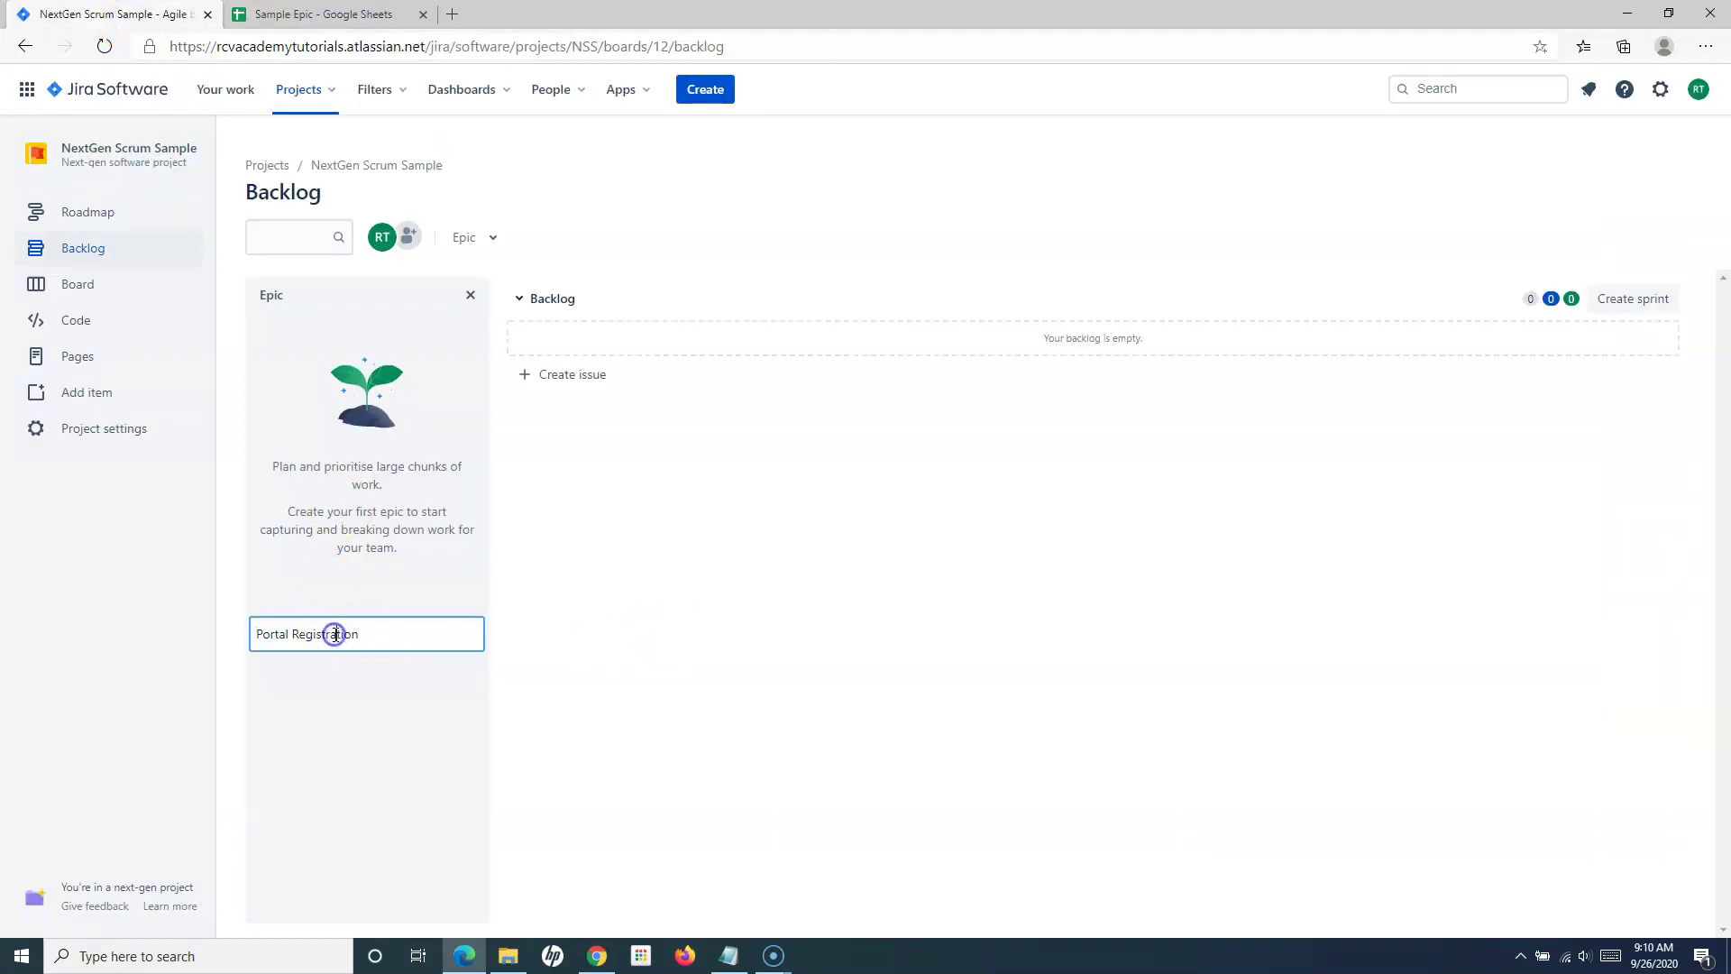
key(Return)
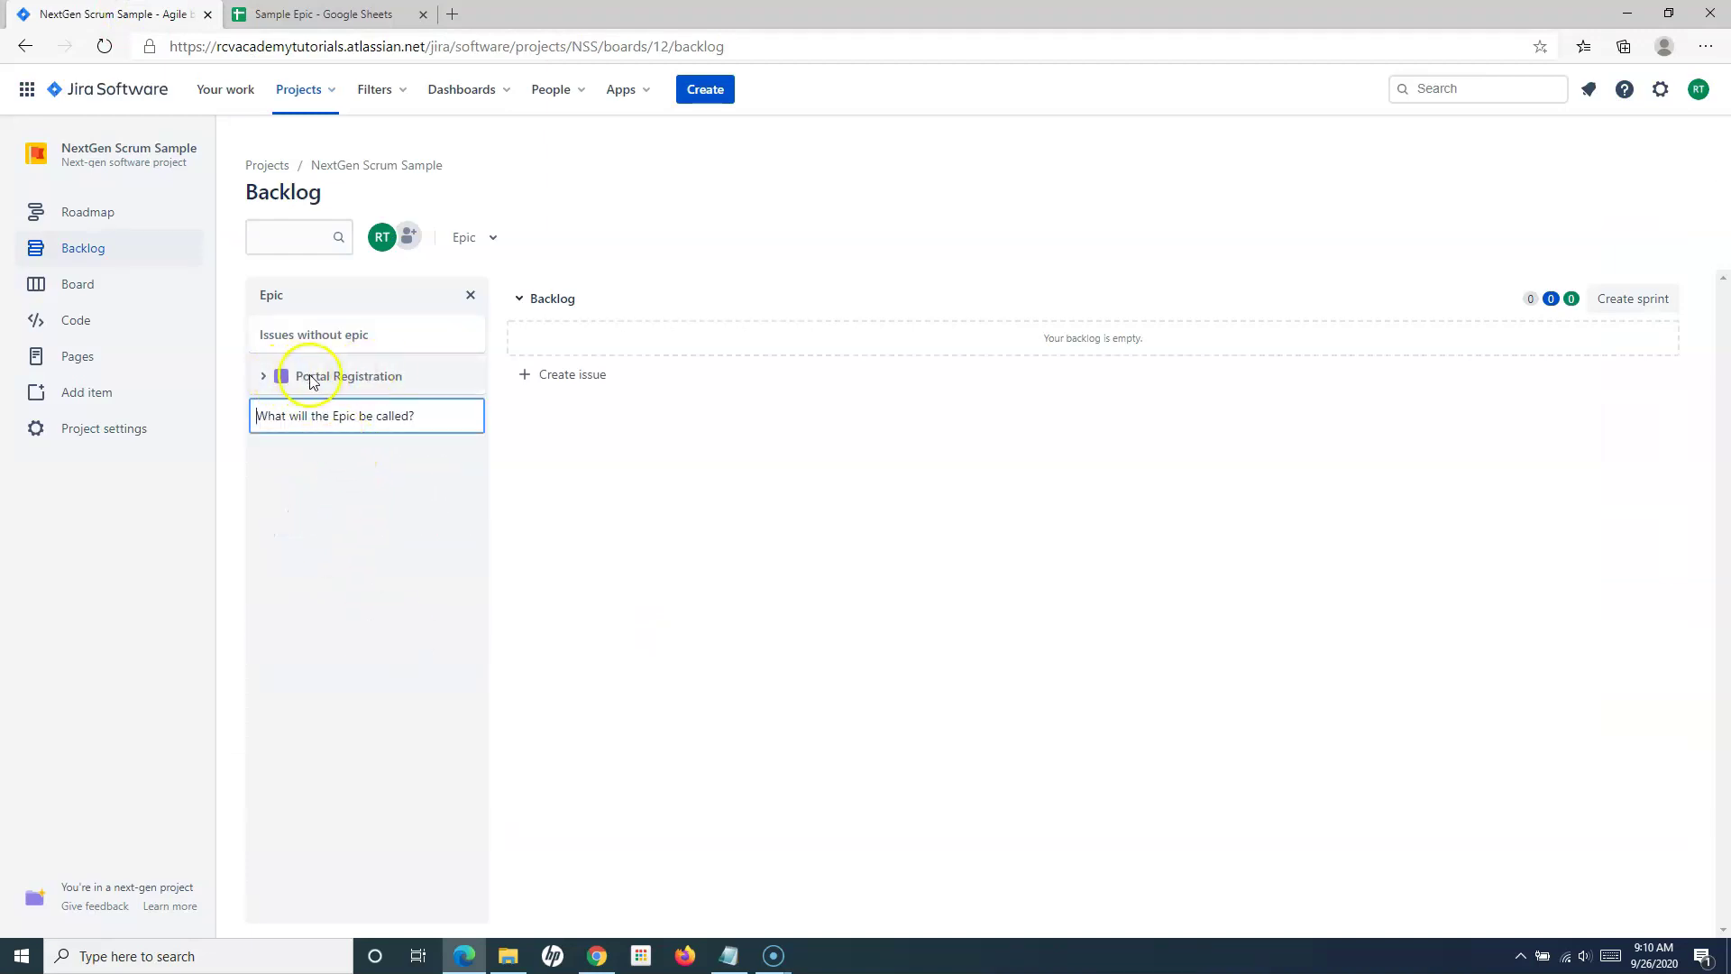
Create the Course Catalog epic, copying its name from cell B2 of the sheet
click(331, 16)
click(491, 257)
key(ctrl+c)
click(108, 14)
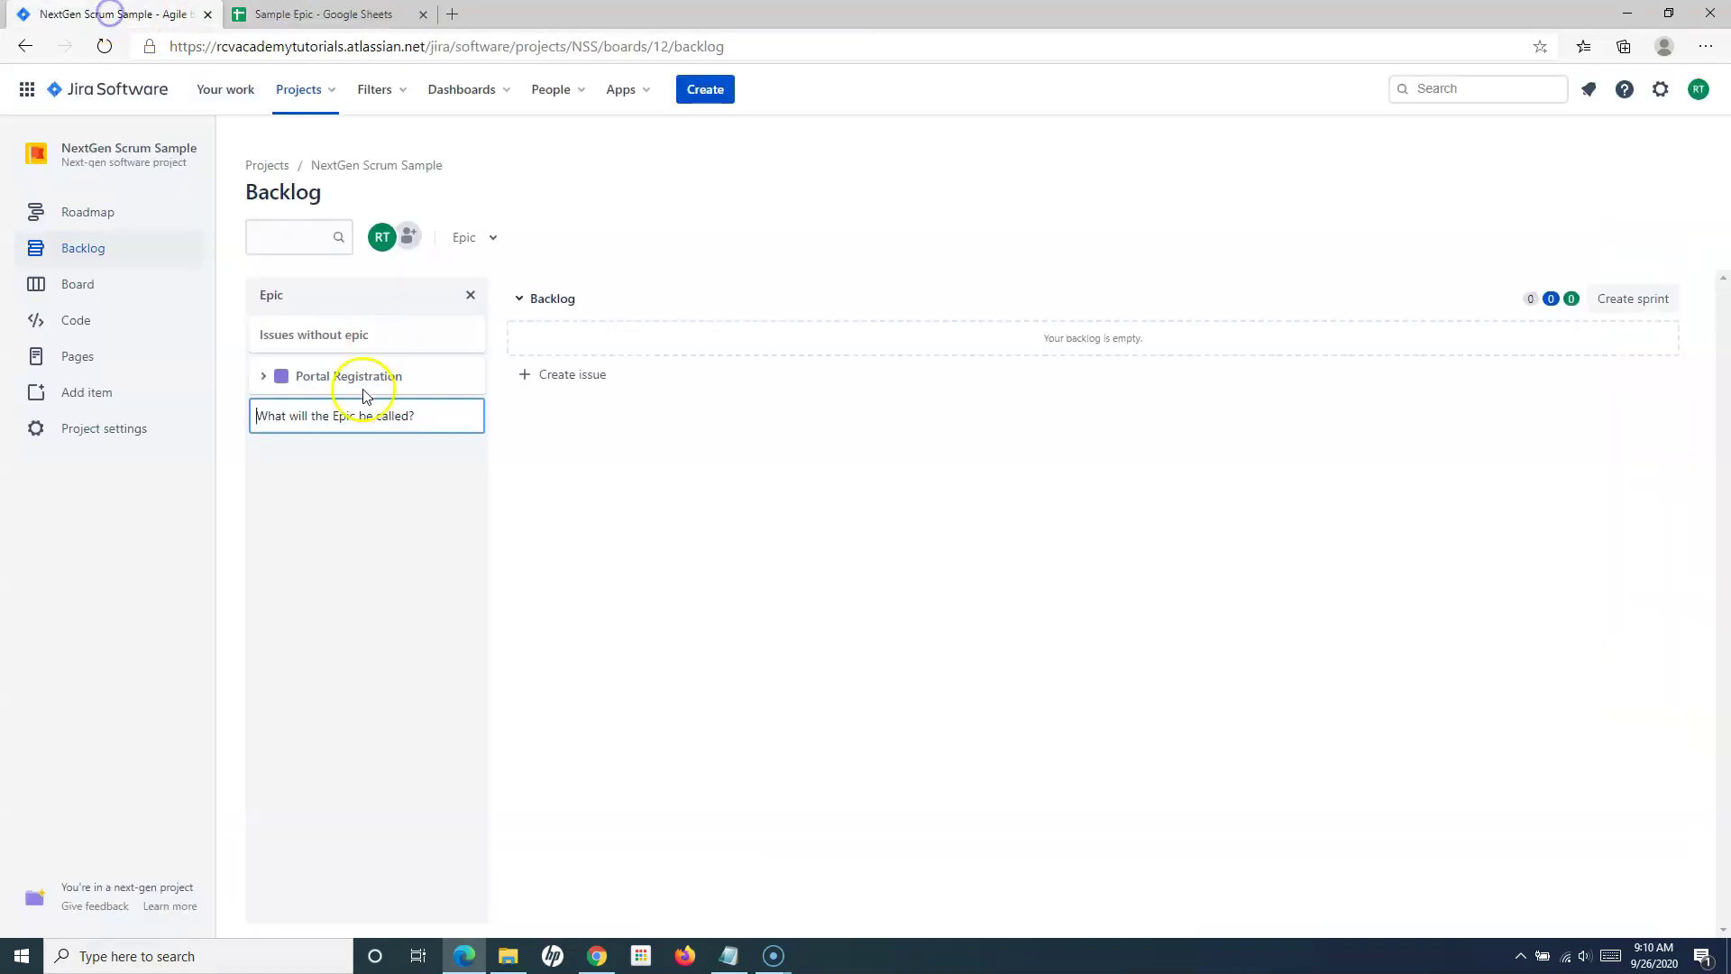
key(Return)
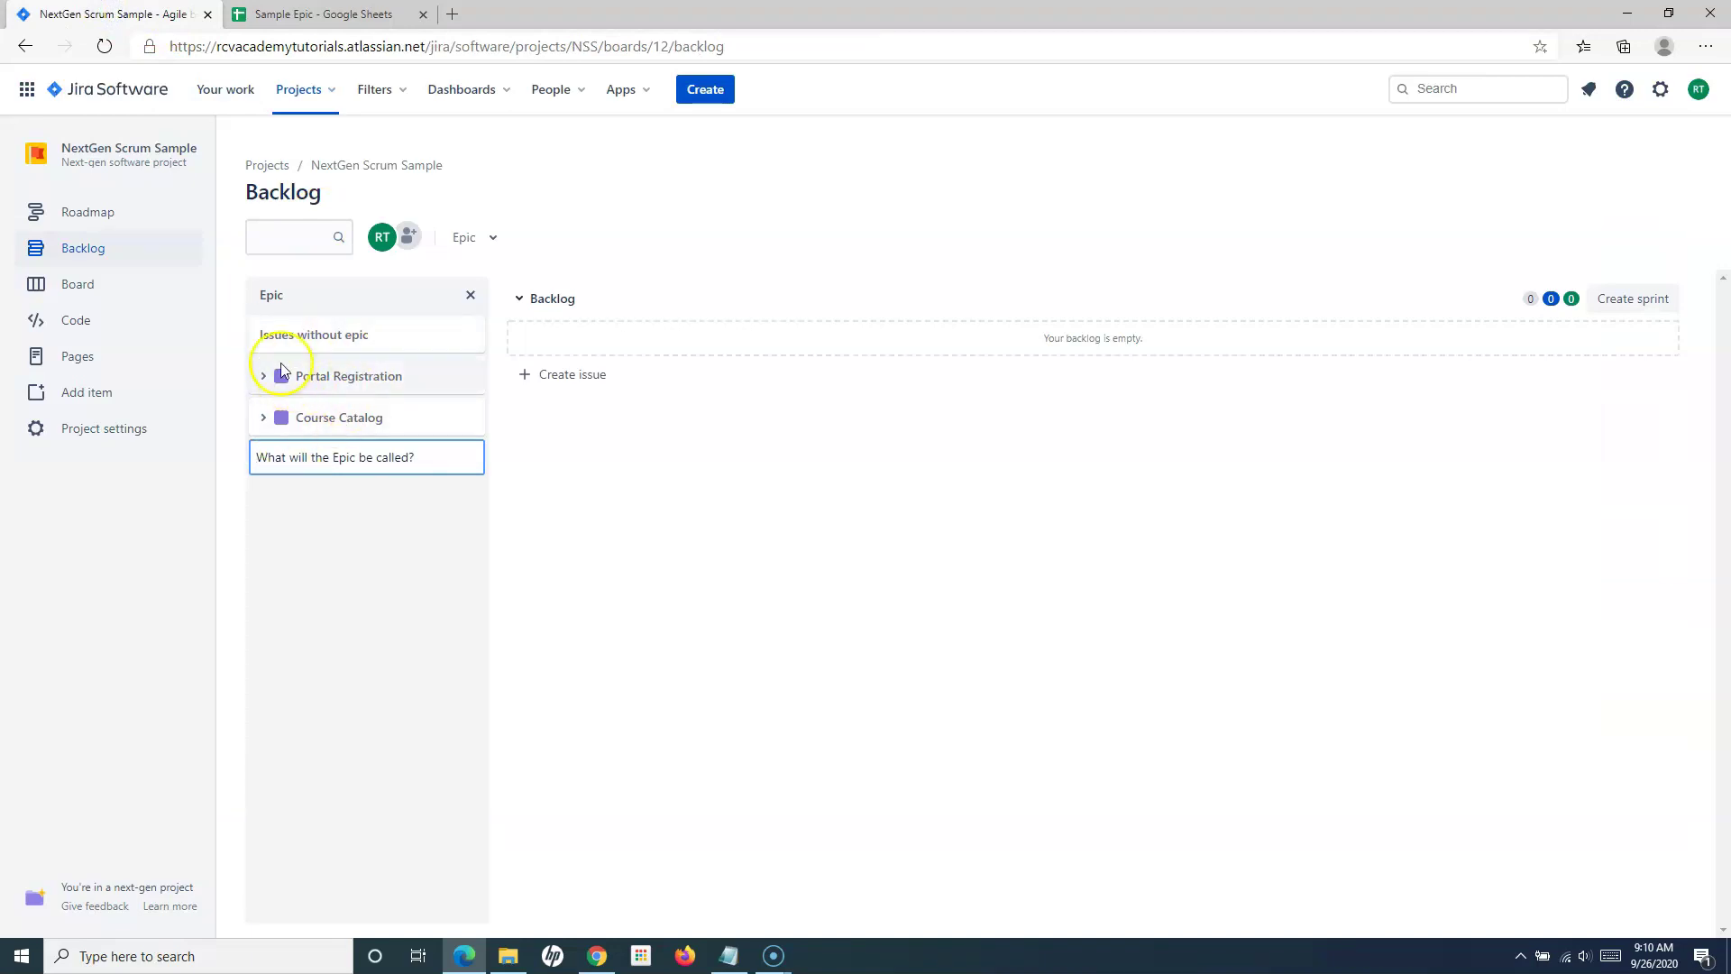
click(264, 377)
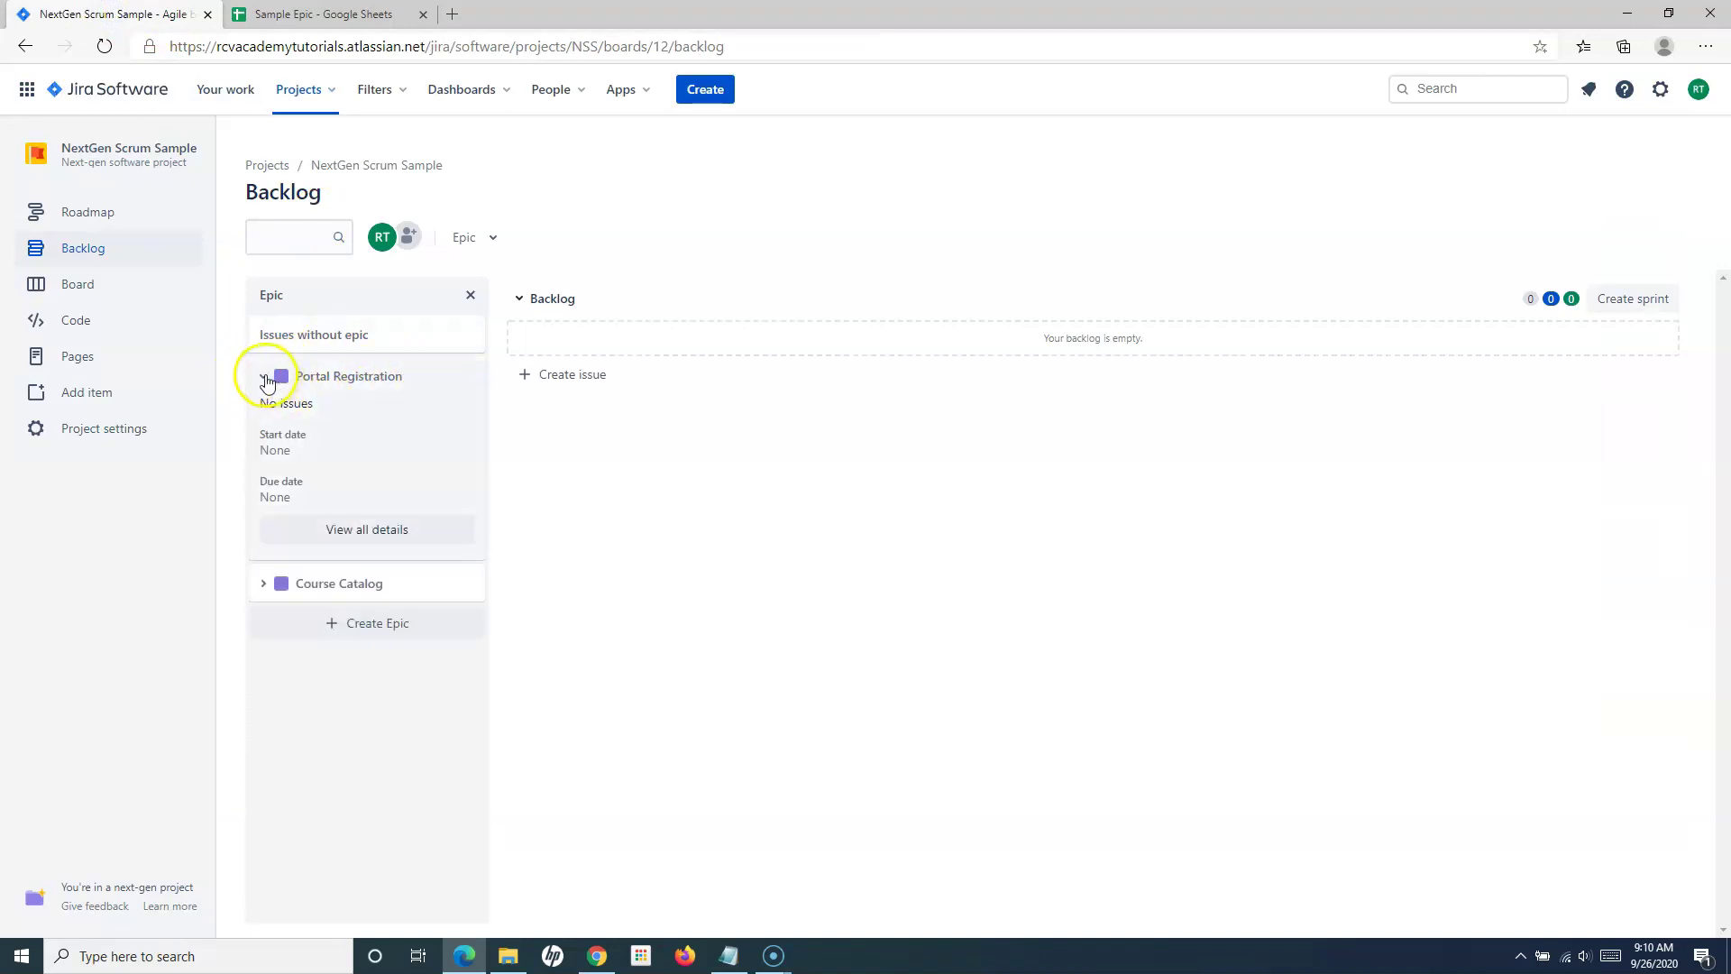
click(262, 379)
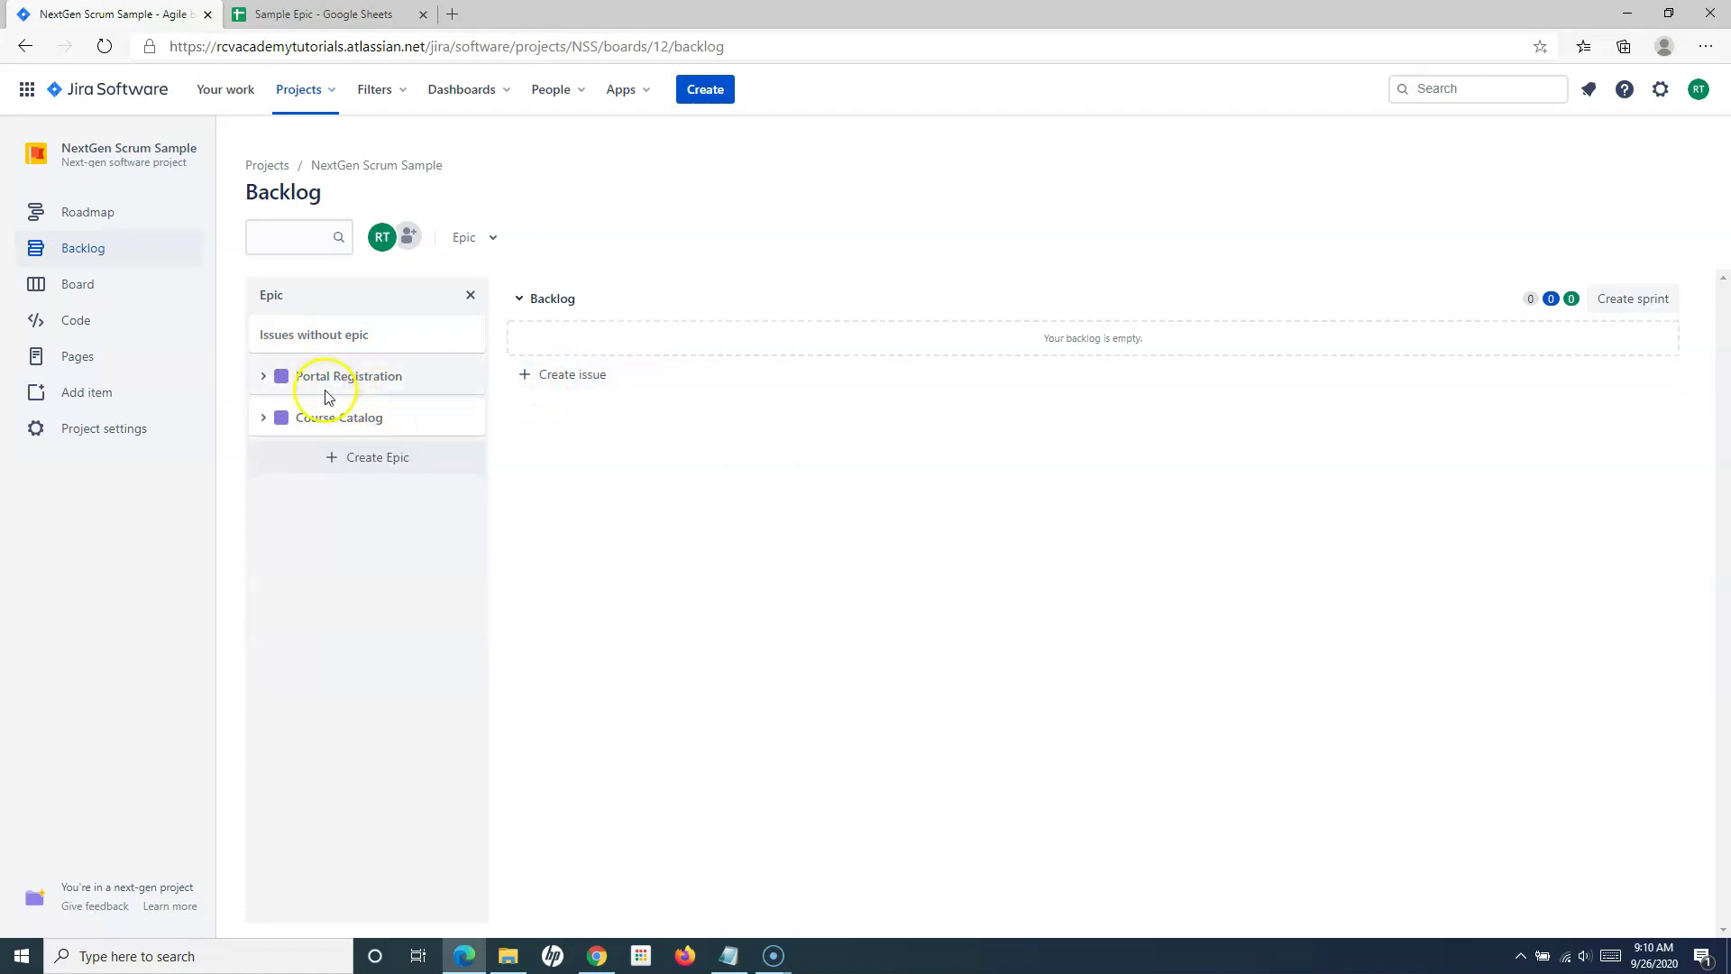
Add the Google and Facebook account registration stories from the sheet as backlog issues
click(546, 385)
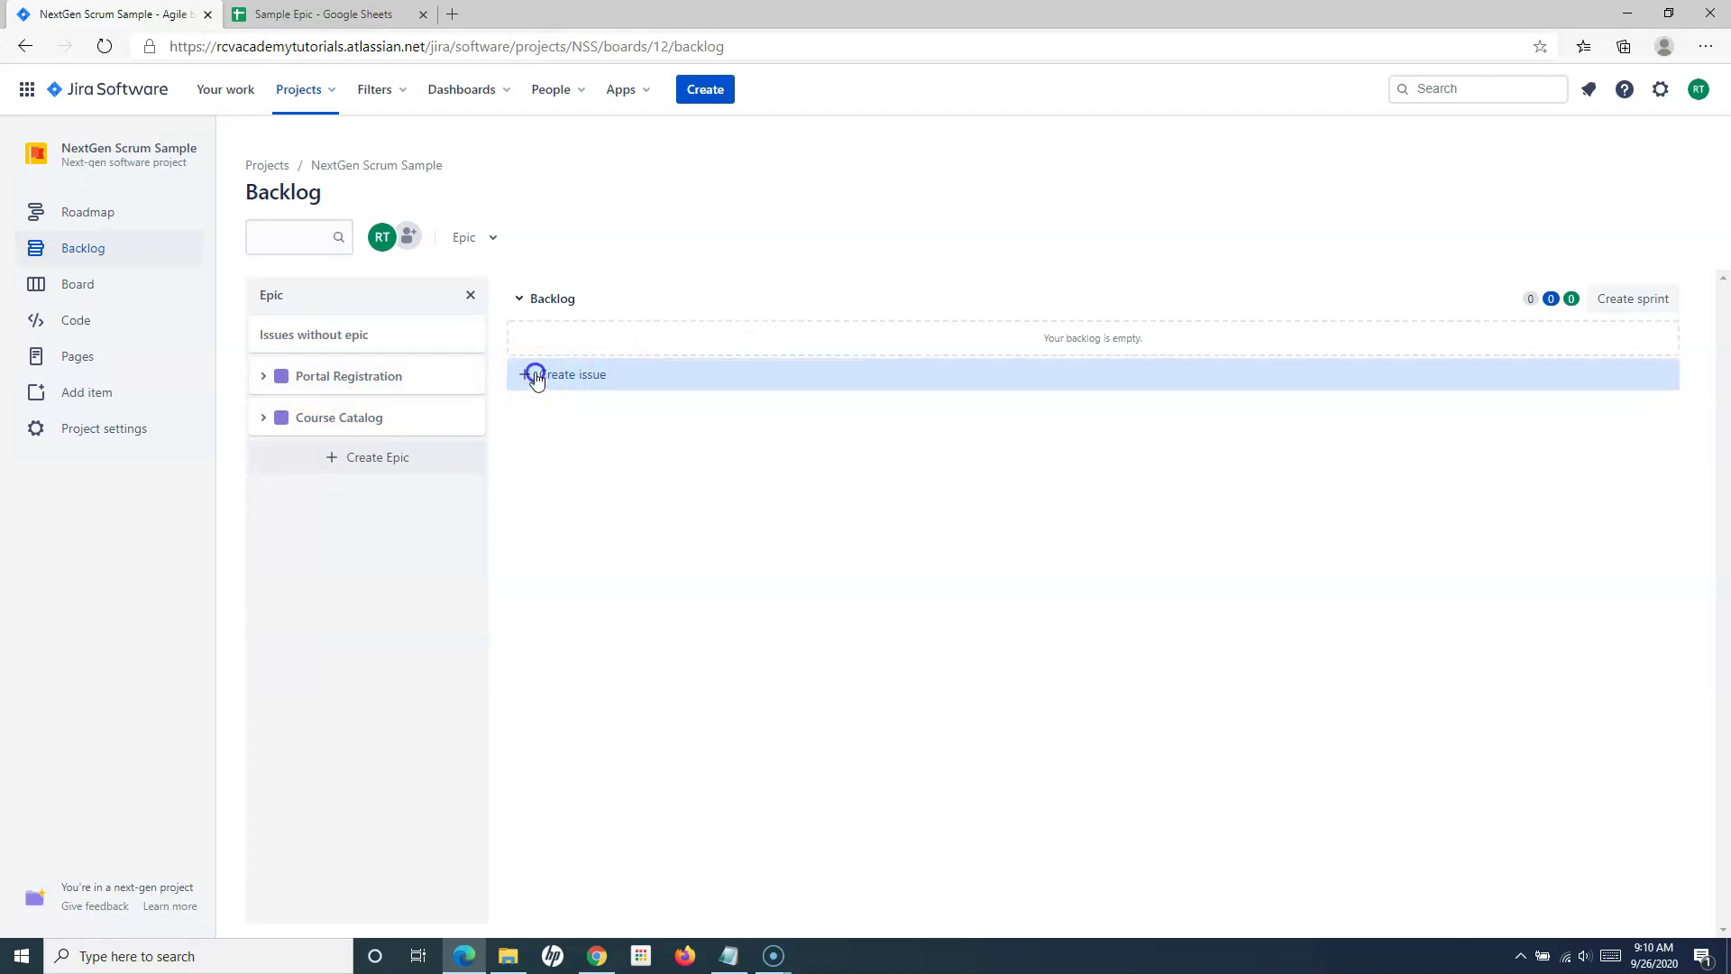
click(318, 18)
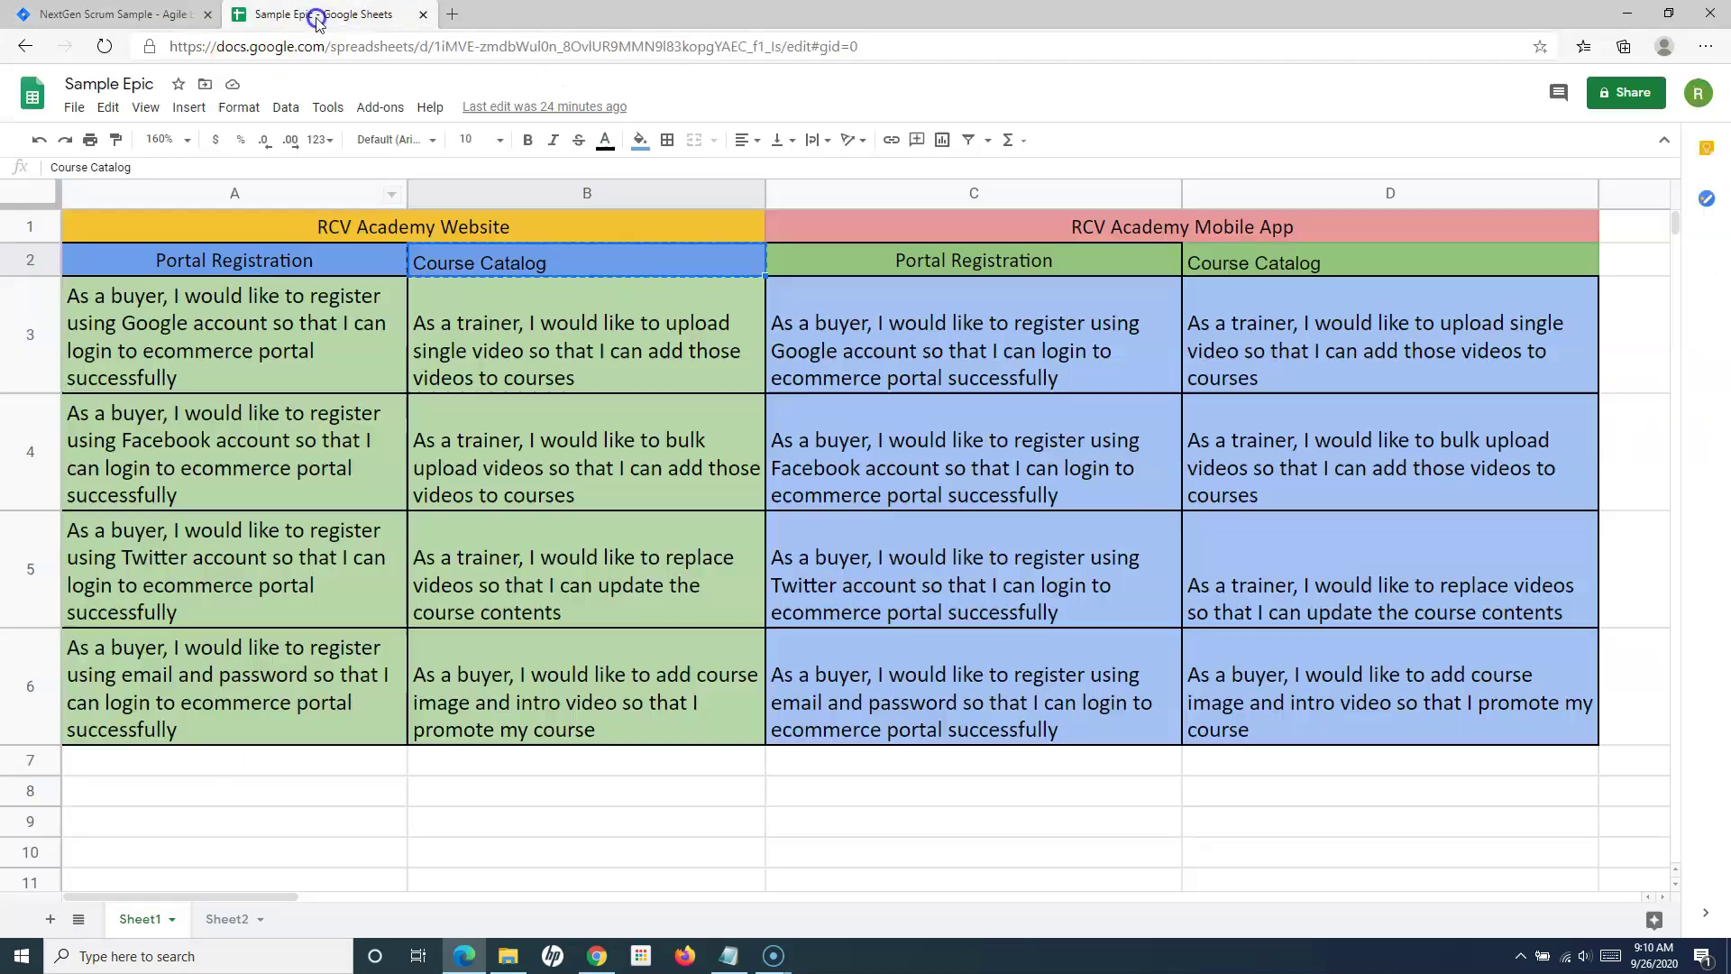
click(292, 302)
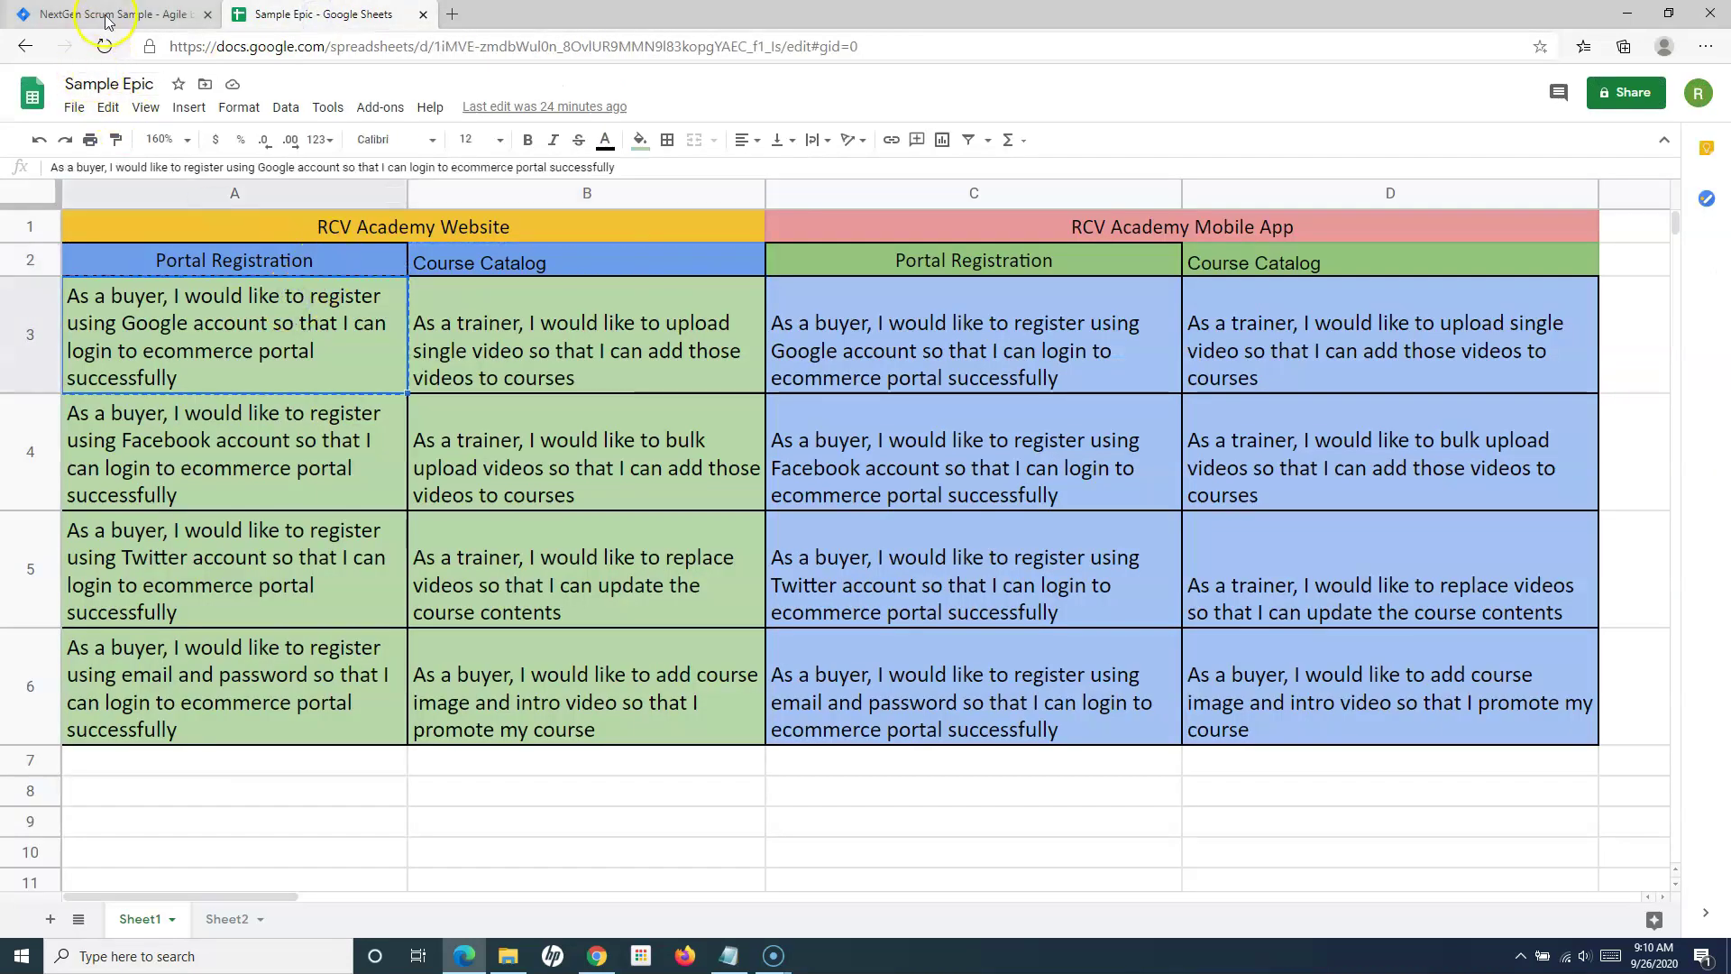
click(109, 15)
text(As a buyer, I would like to register using Google account so that I can login to ecommerce portal successfully)
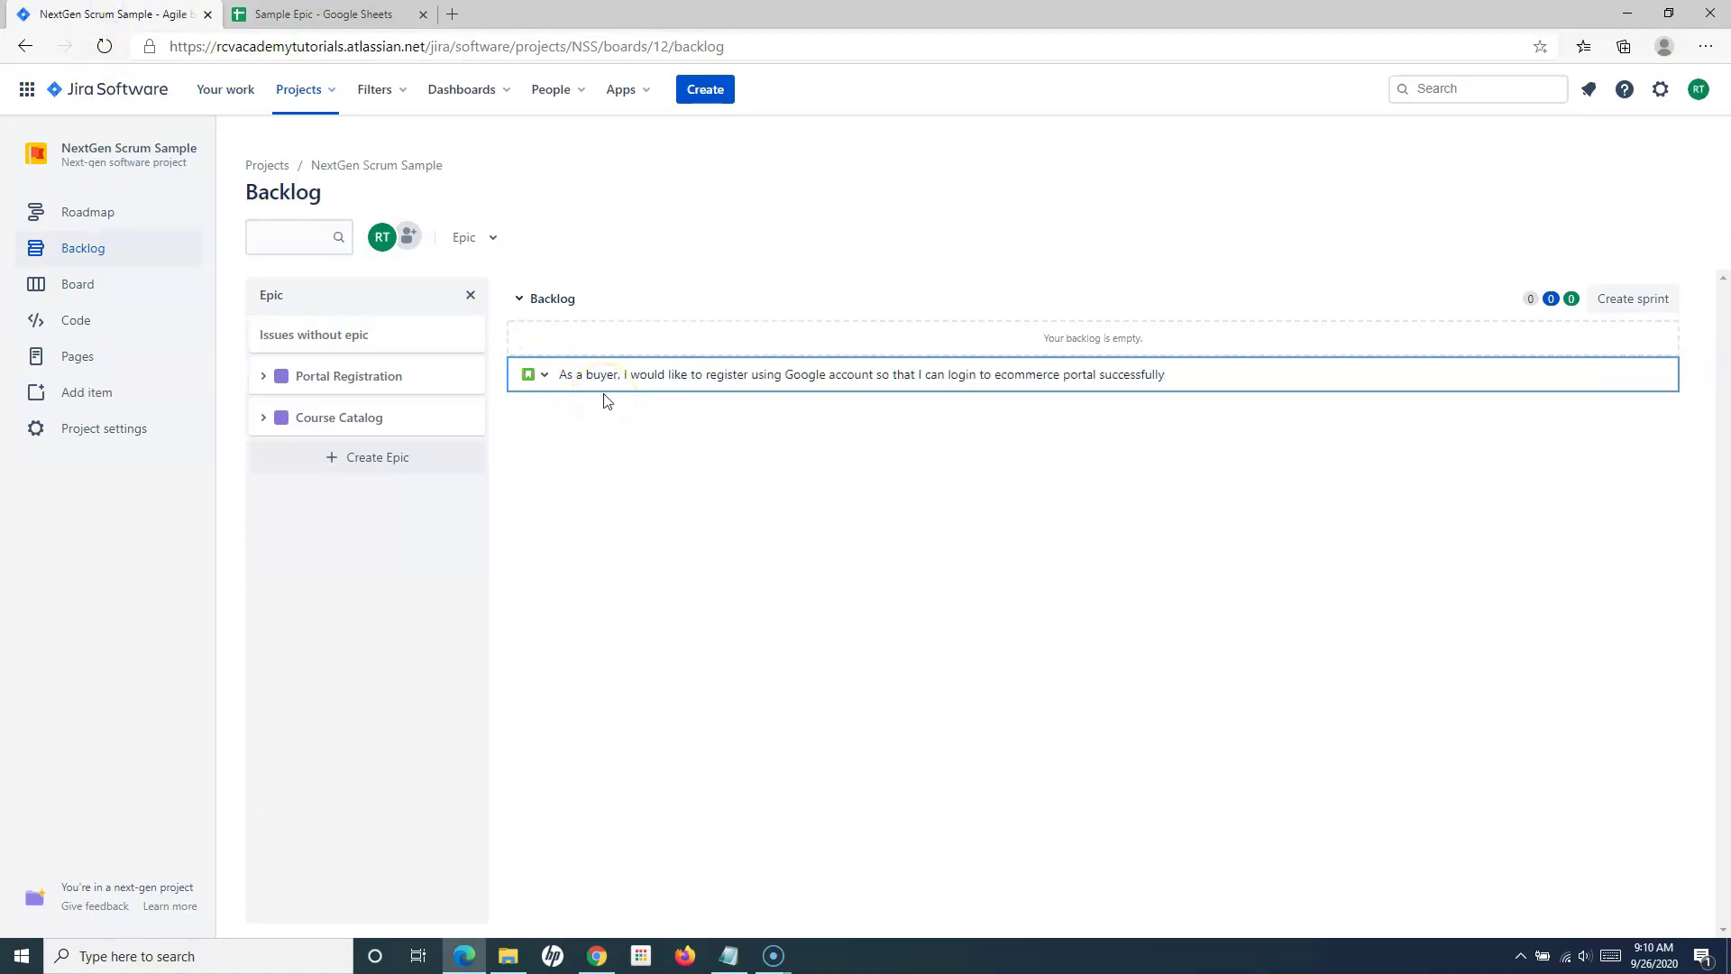
key(Return)
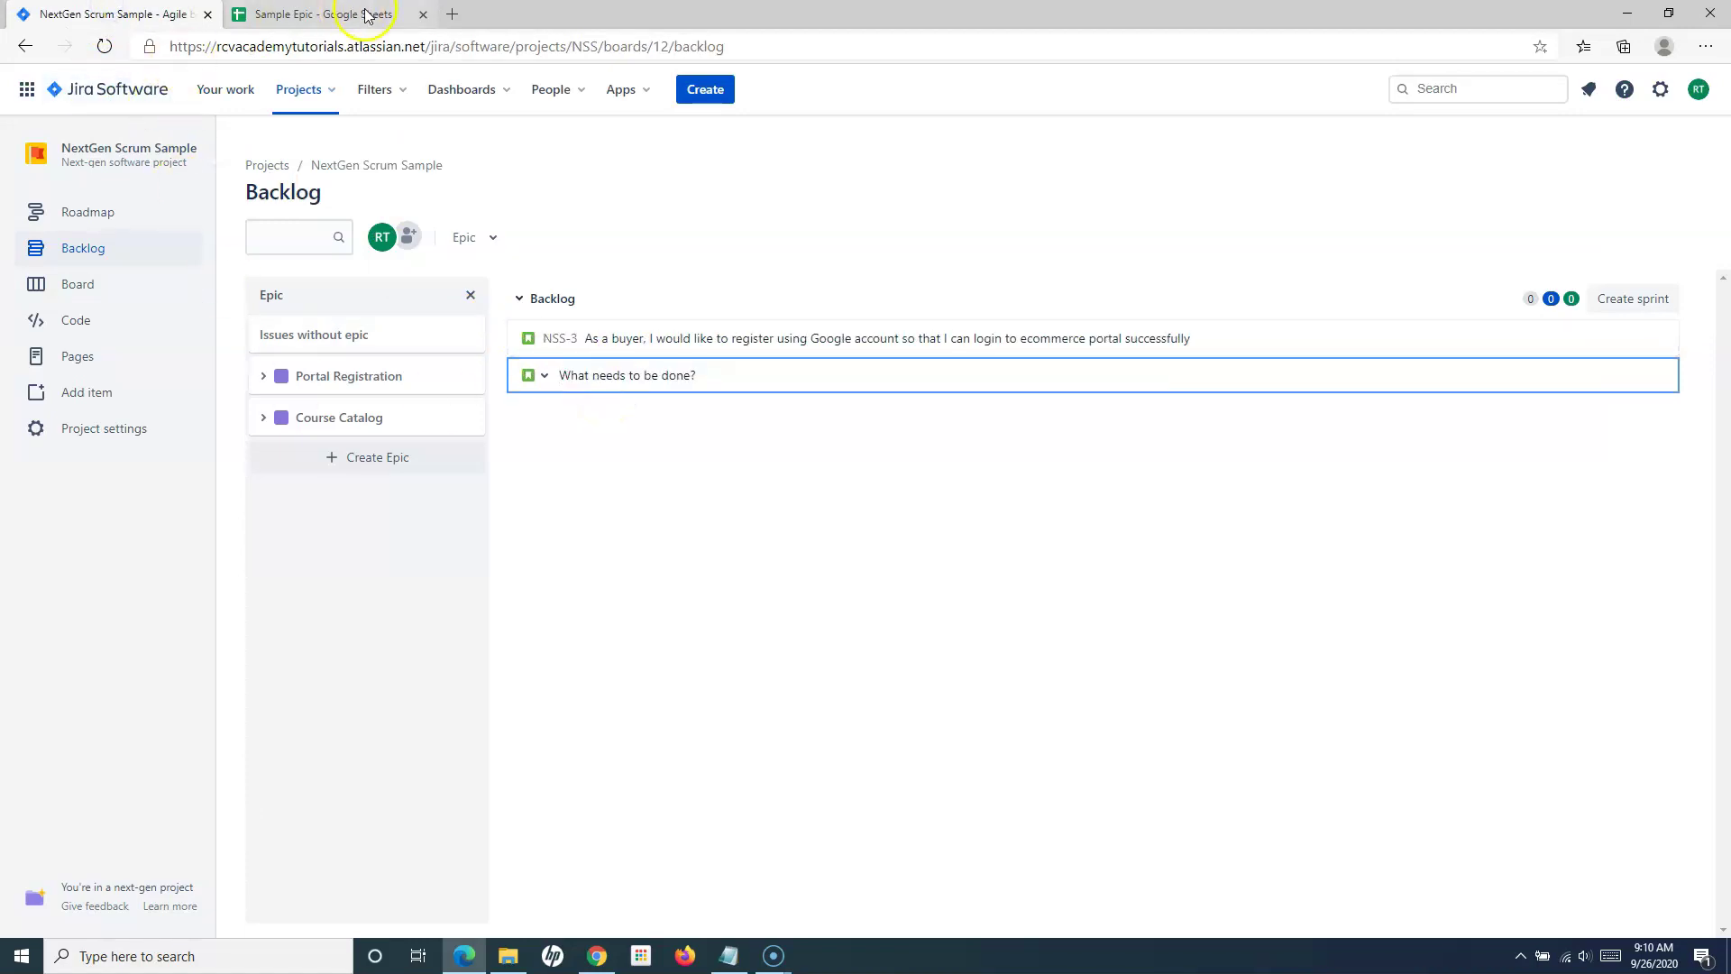
text(As a buyer, I would like to register using Facebook account so that I can login to ecommerce portal successfully)
key(Return)
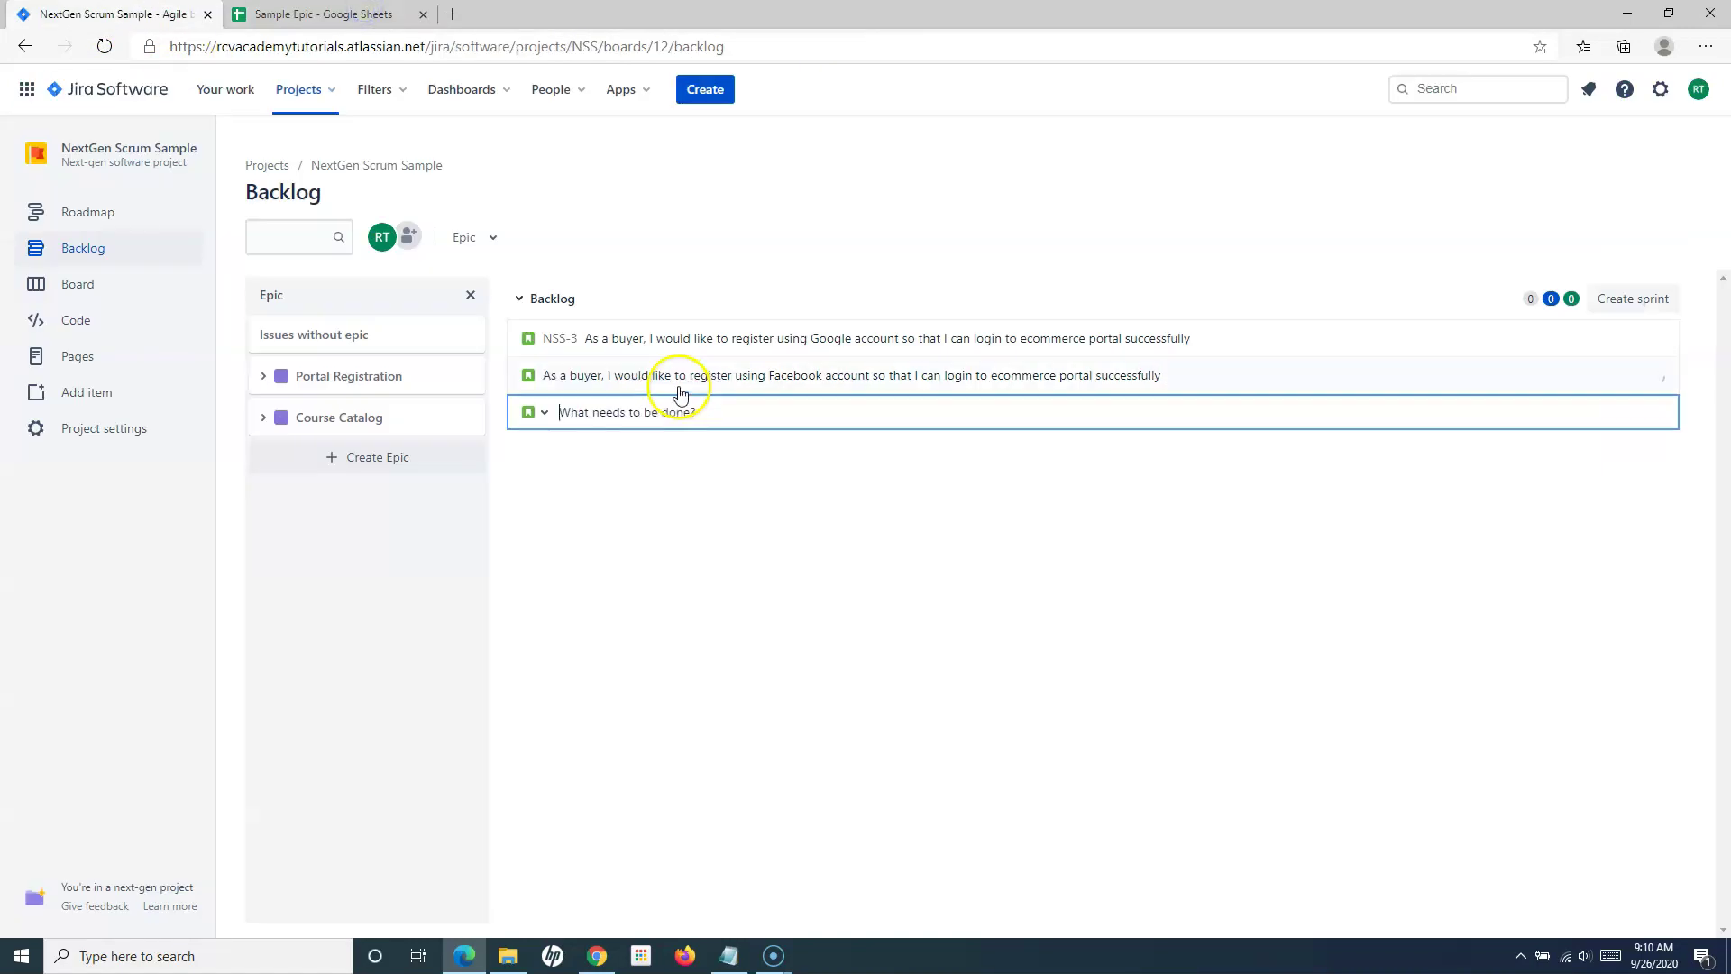
Add the single and bulk video upload stories from column B as issues NSS-5 and NSS-6
click(336, 16)
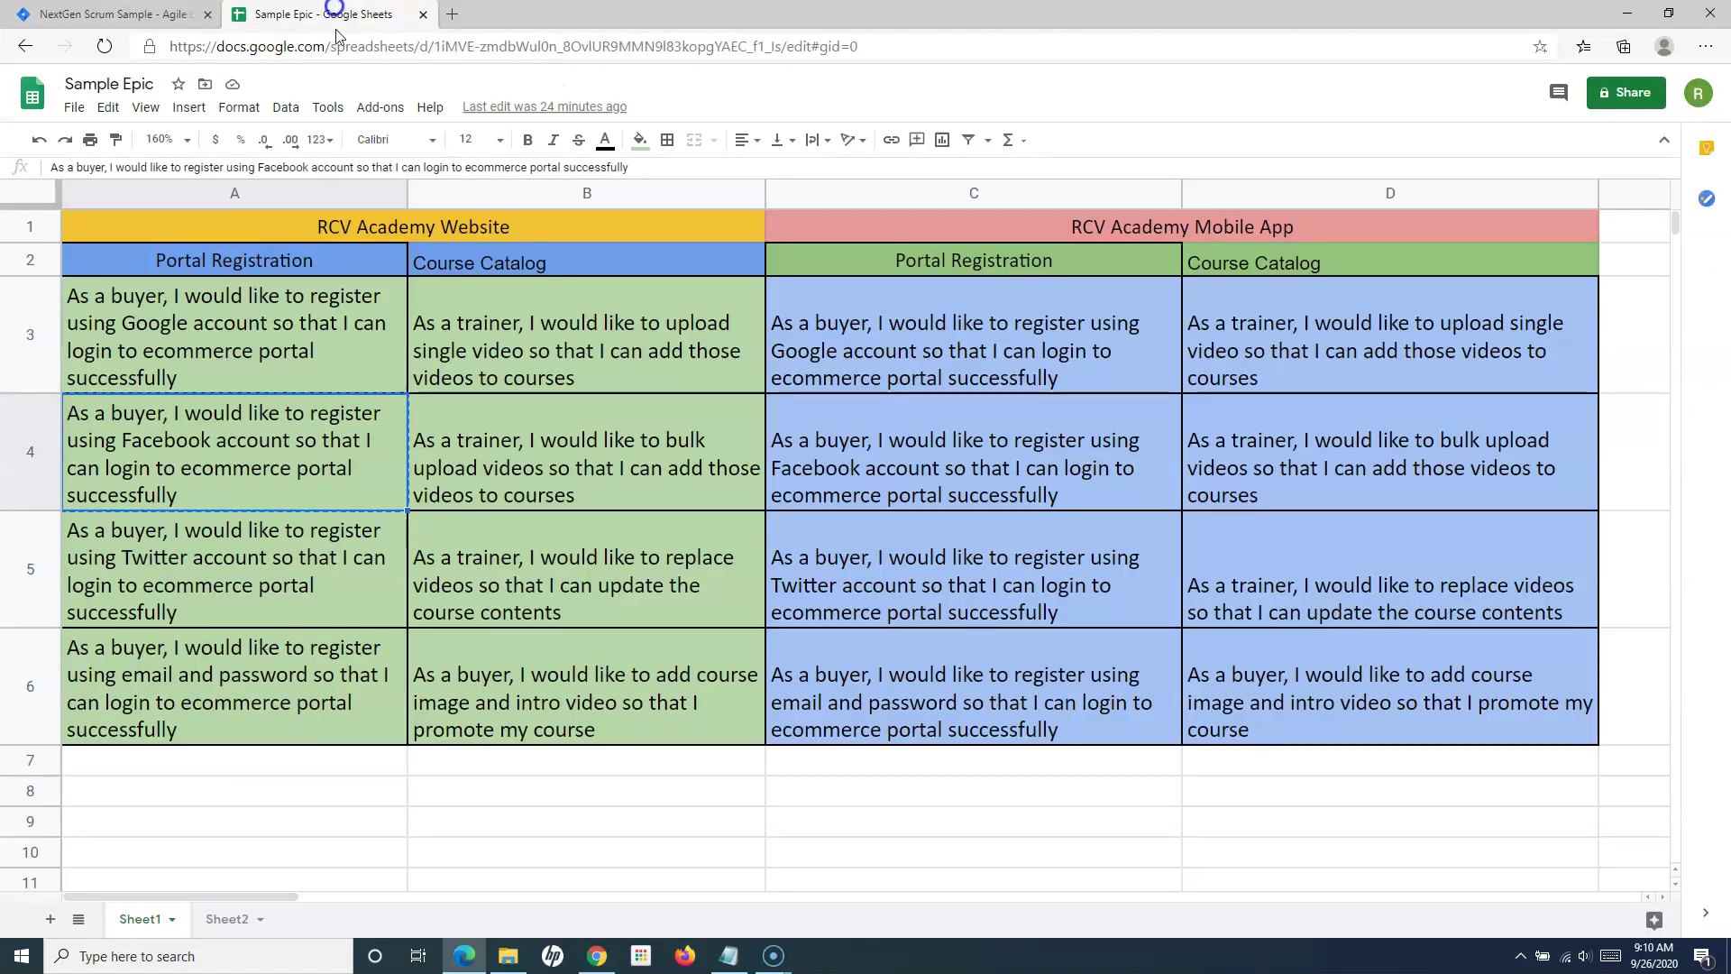
click(590, 339)
key(ctrl+c)
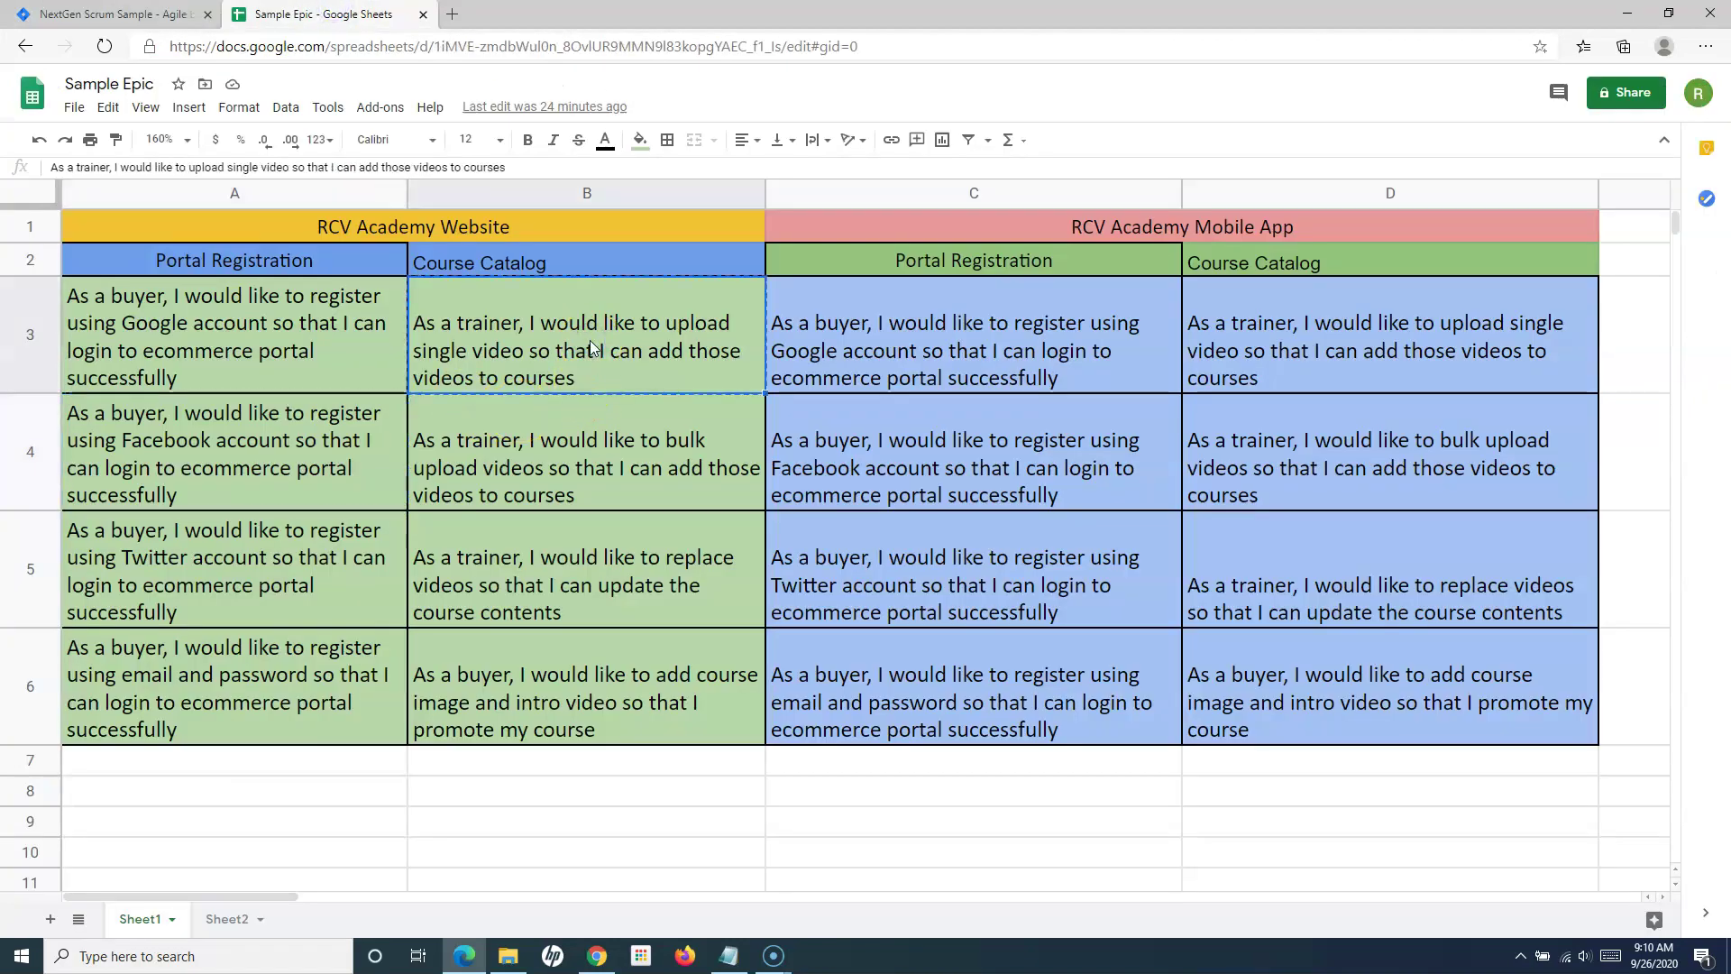
click(117, 14)
key(ctrl+v)
key(Return)
key(ctrl+v)
key(Return)
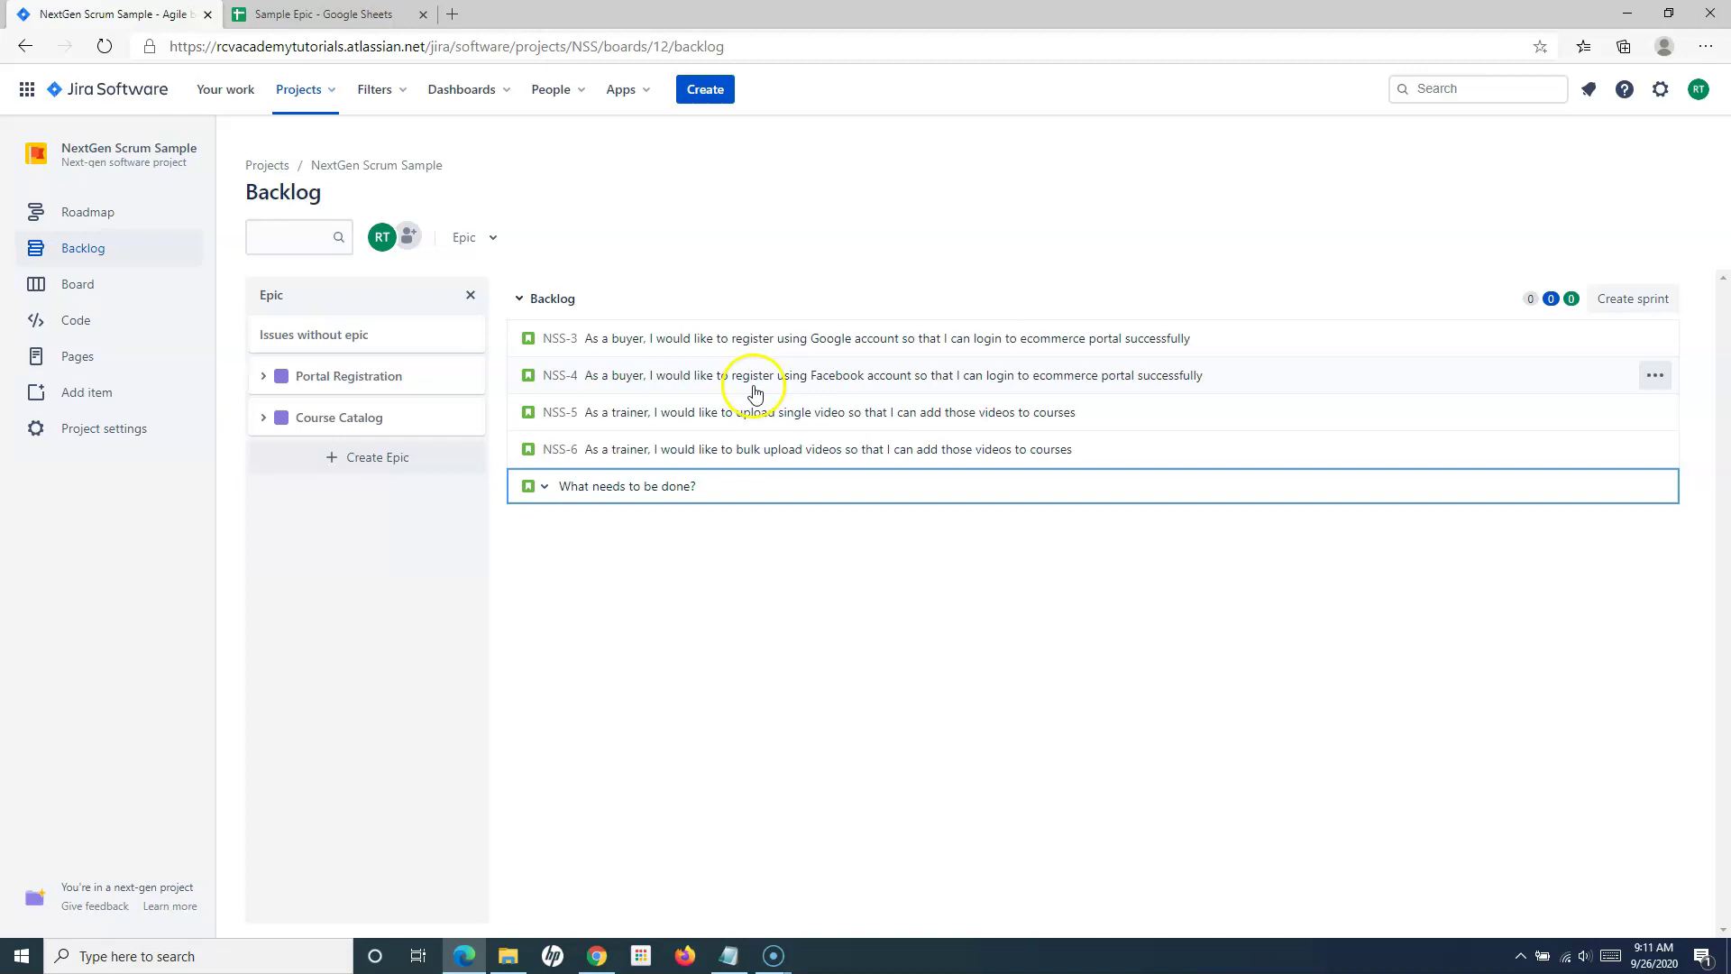
click(807, 690)
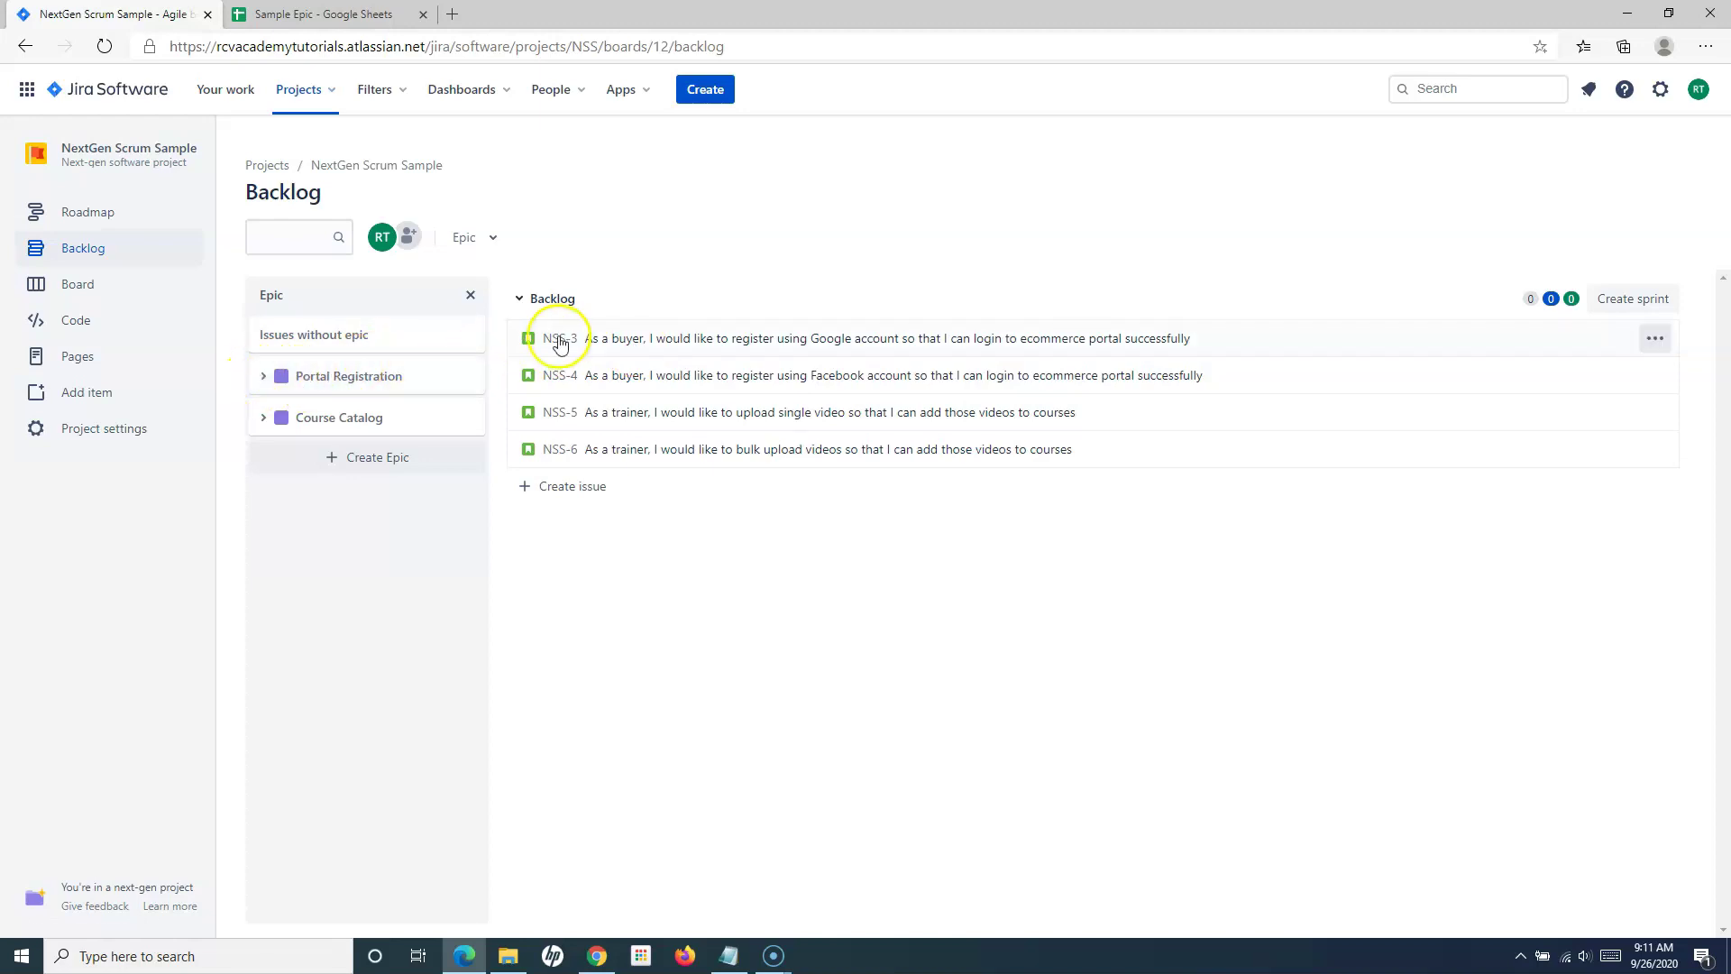
Assign NSS-3 and NSS-4 to Portal Registration, NSS-5 and NSS-6 to Course Catalog, then view NSS-1's details
click(640, 339)
drag(640, 339, 433, 375)
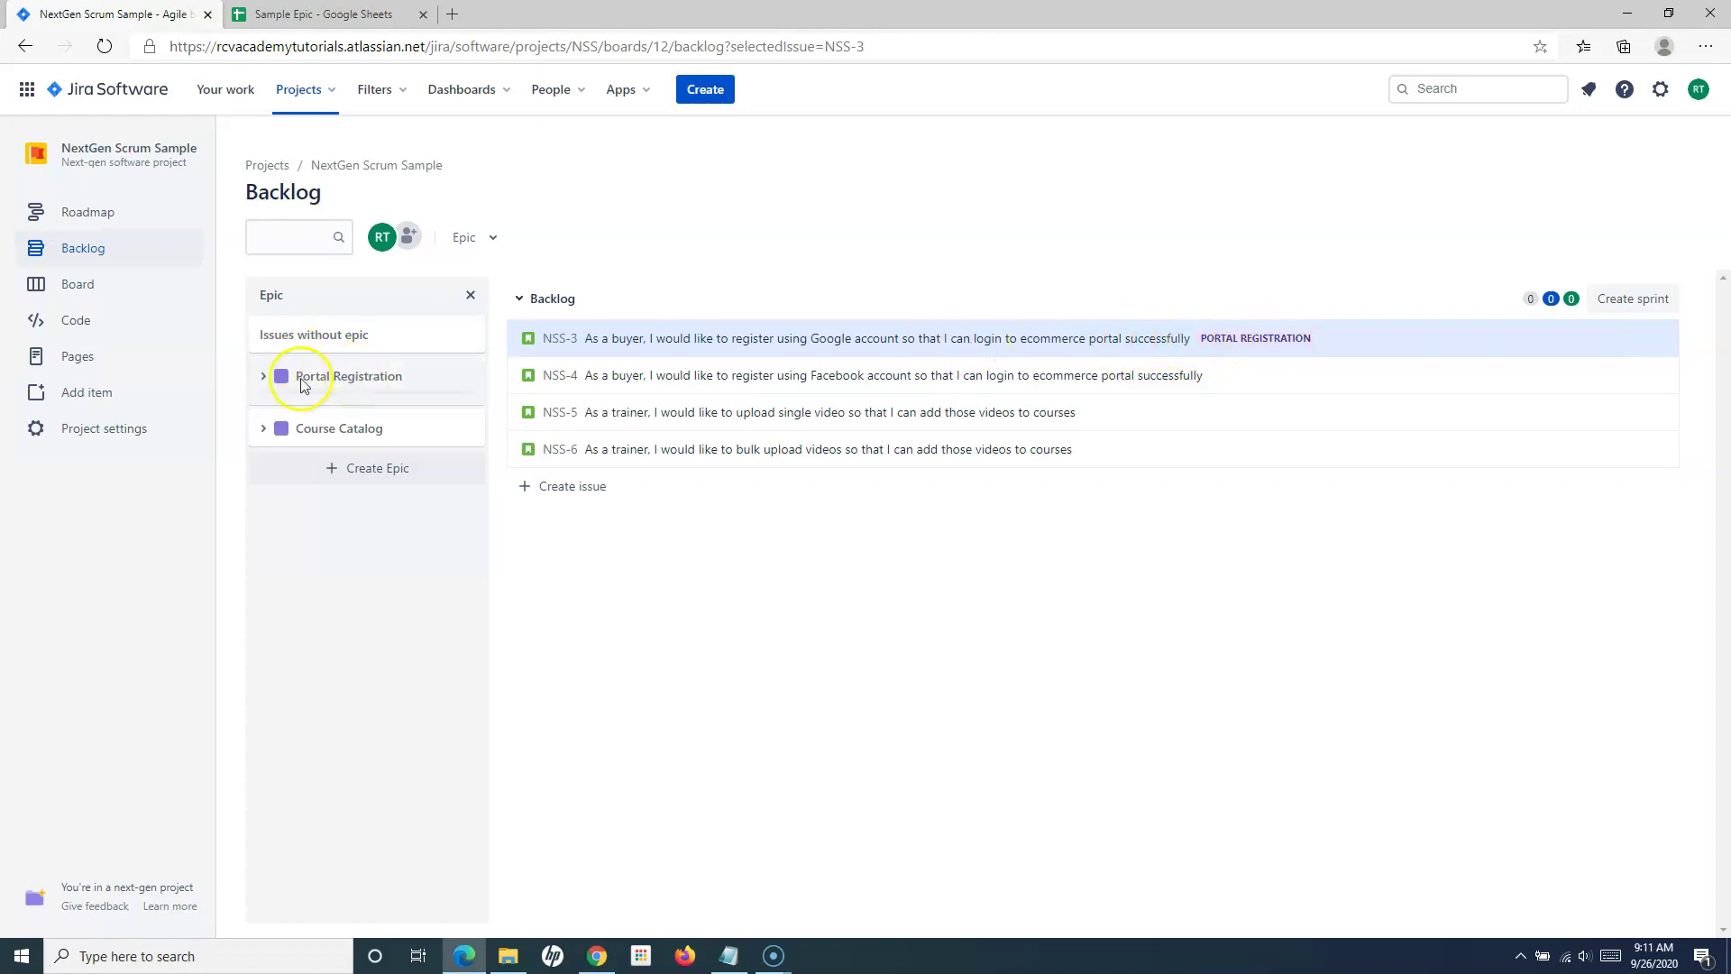
drag(815, 373, 568, 377)
drag(889, 411, 634, 429)
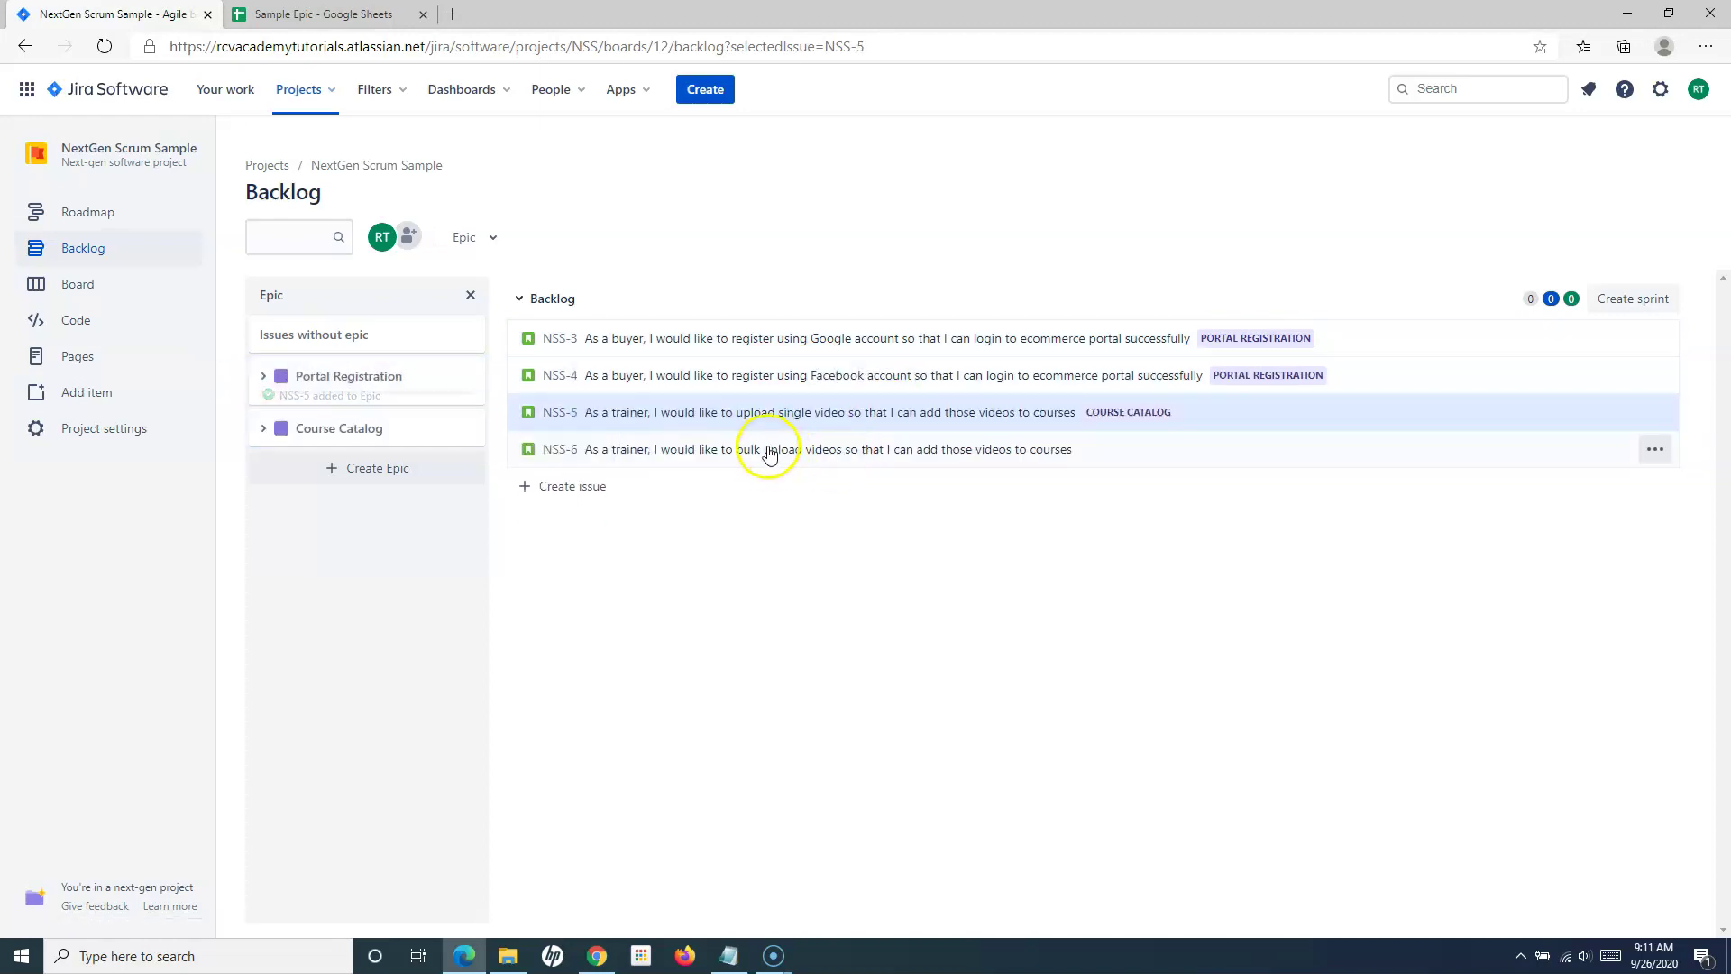
drag(777, 455, 576, 440)
drag(564, 432, 566, 433)
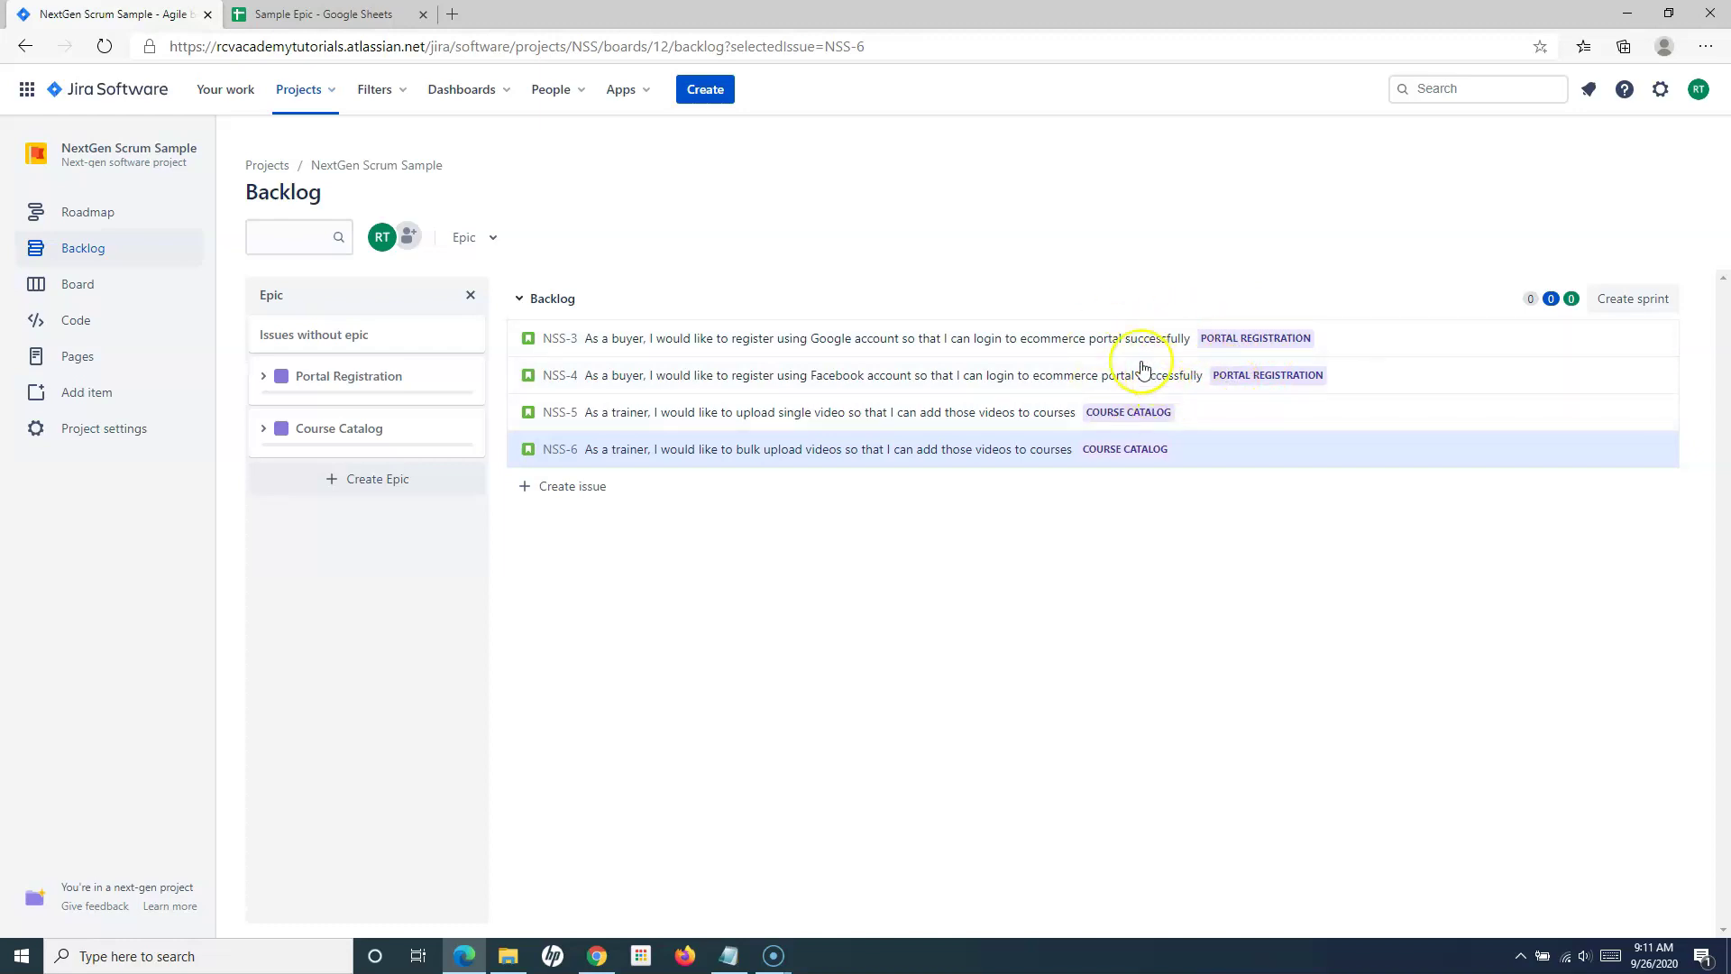
click(264, 378)
click(375, 520)
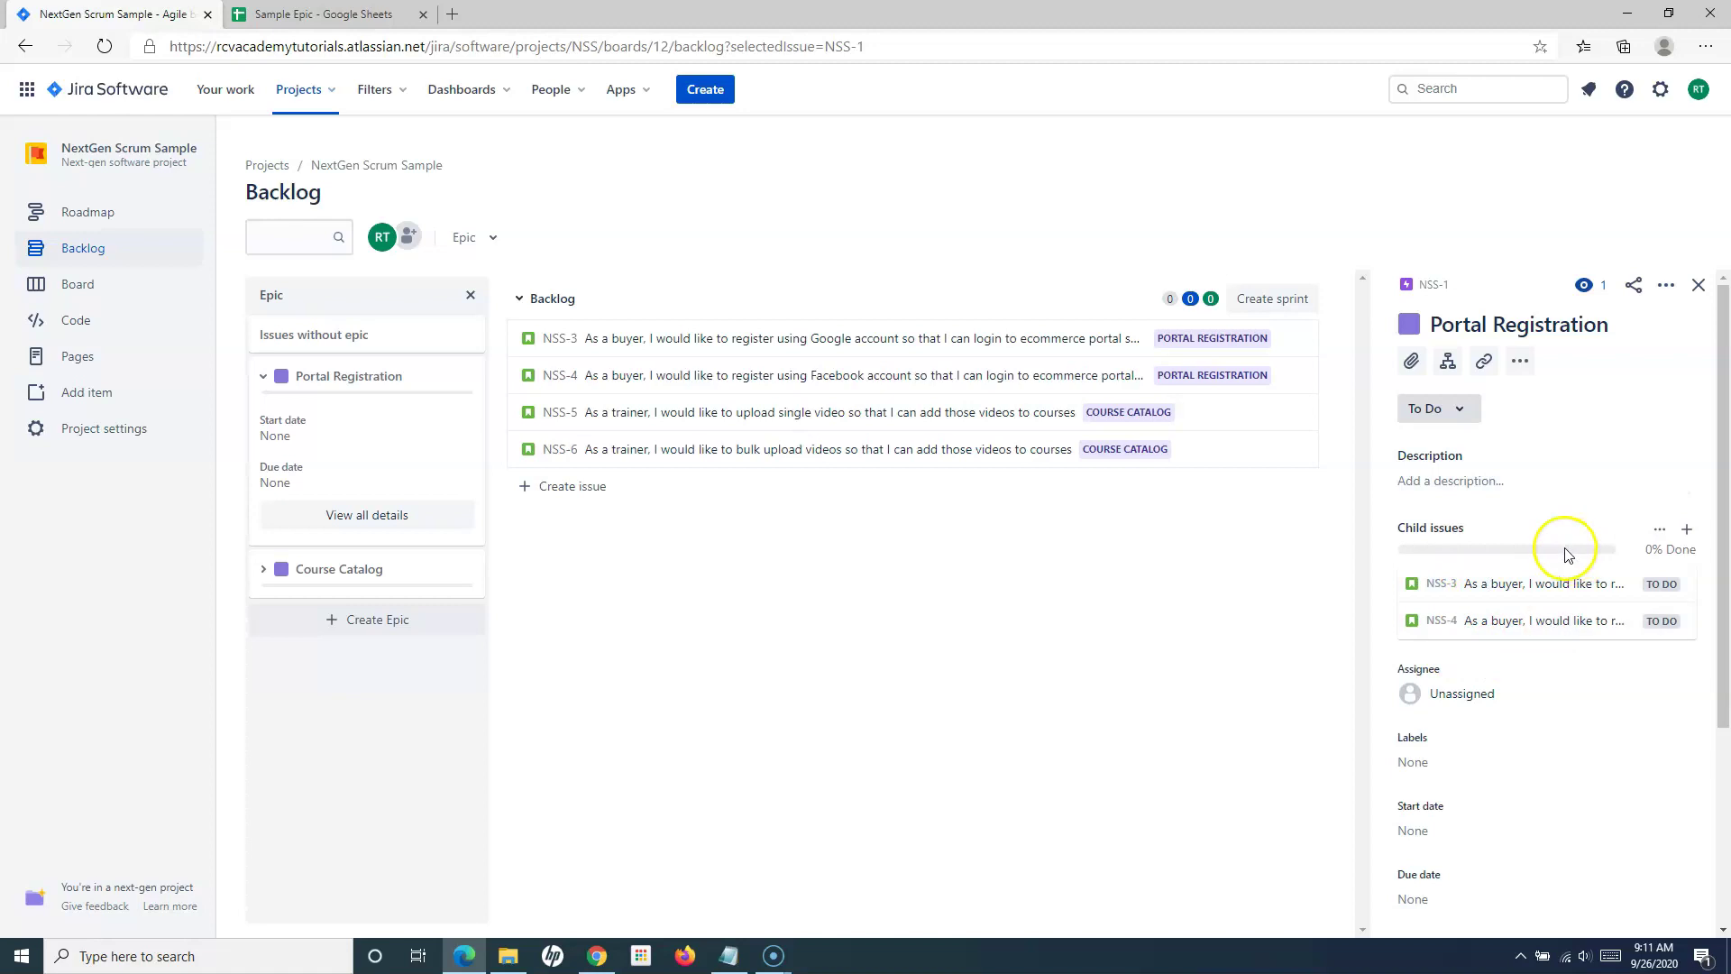
click(1689, 532)
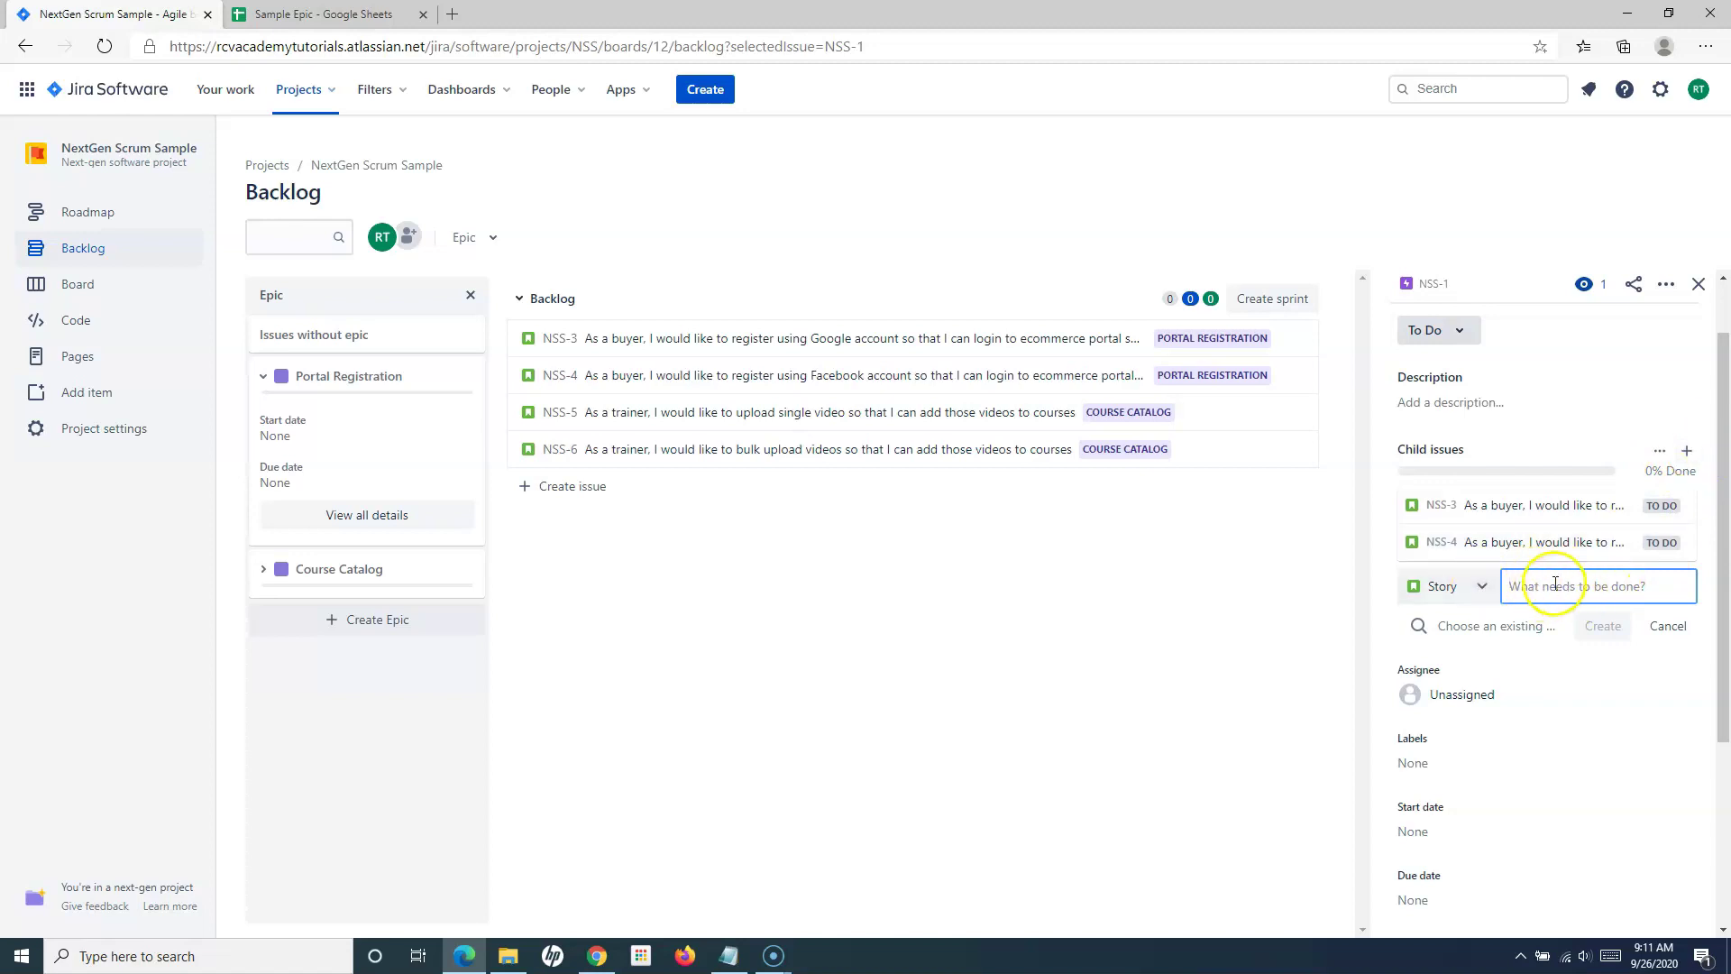
click(1481, 587)
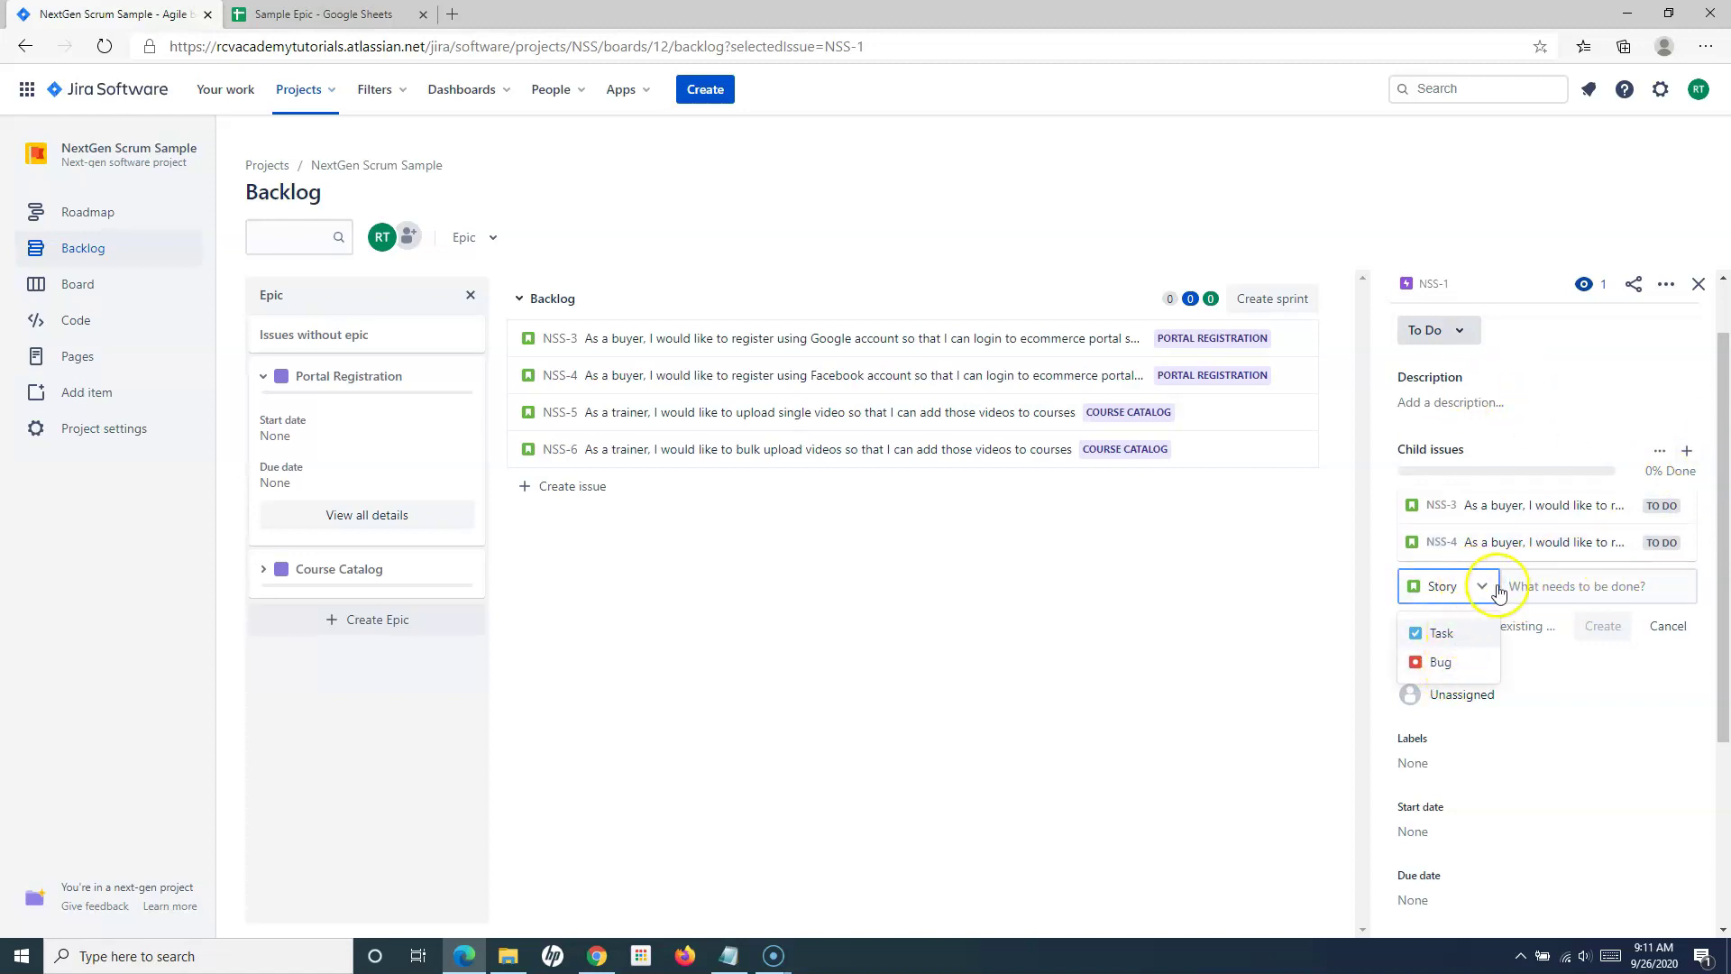
click(1538, 586)
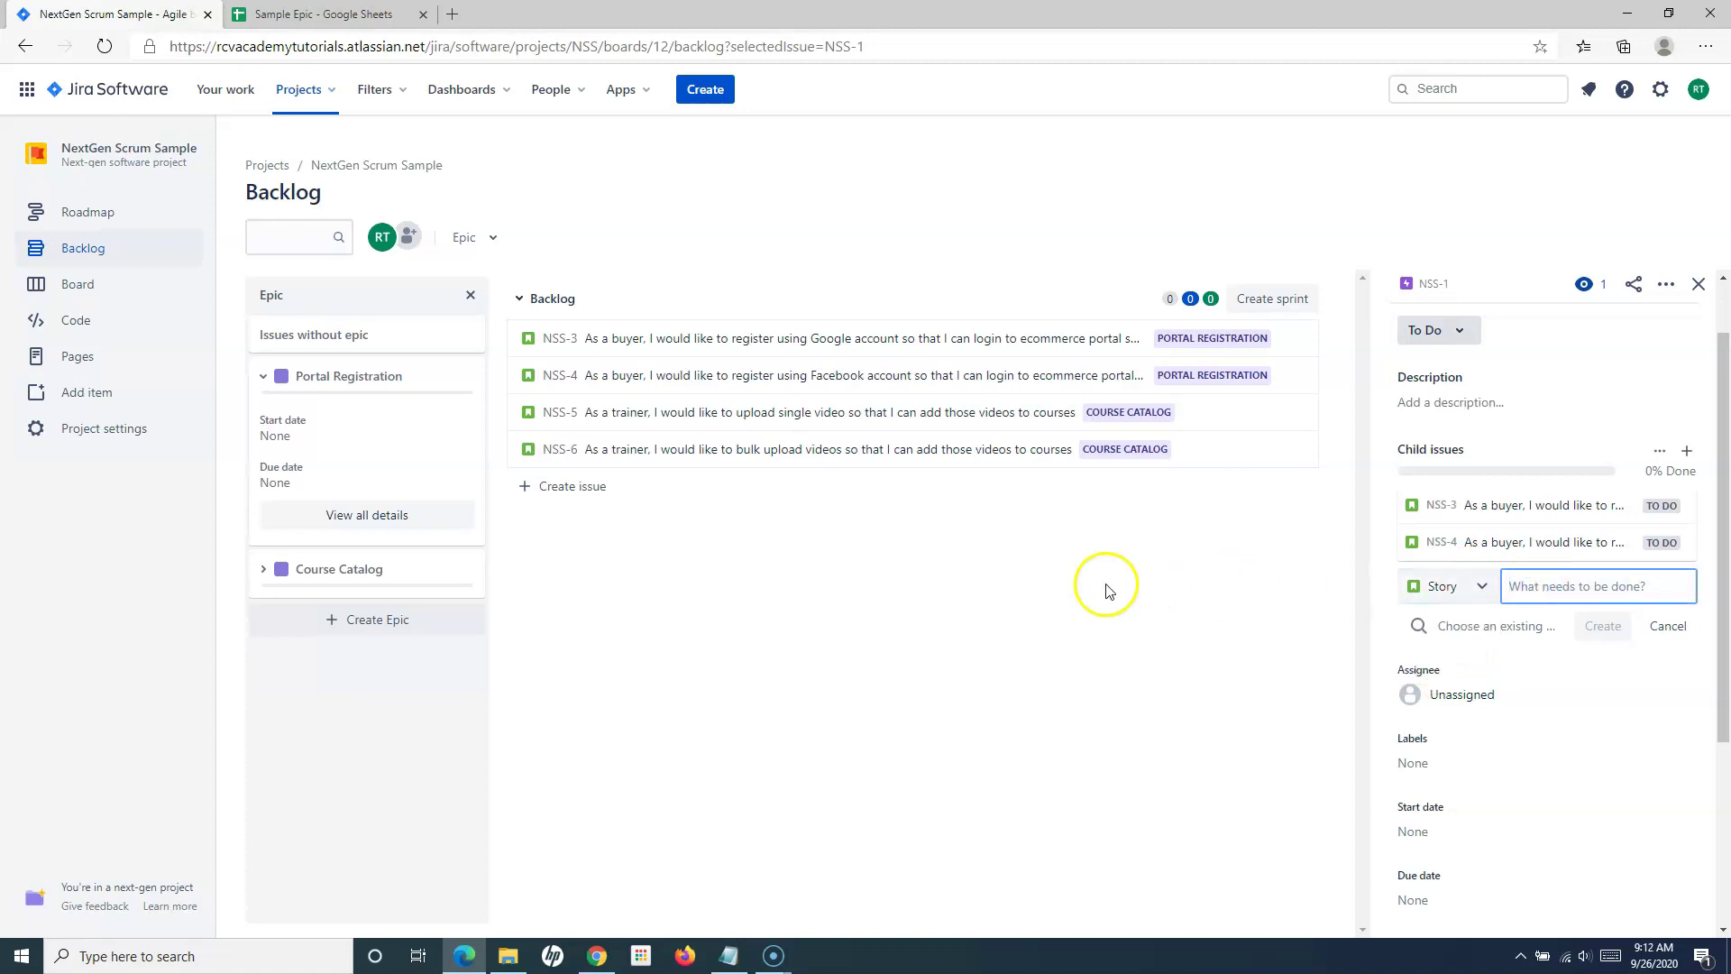
click(1697, 286)
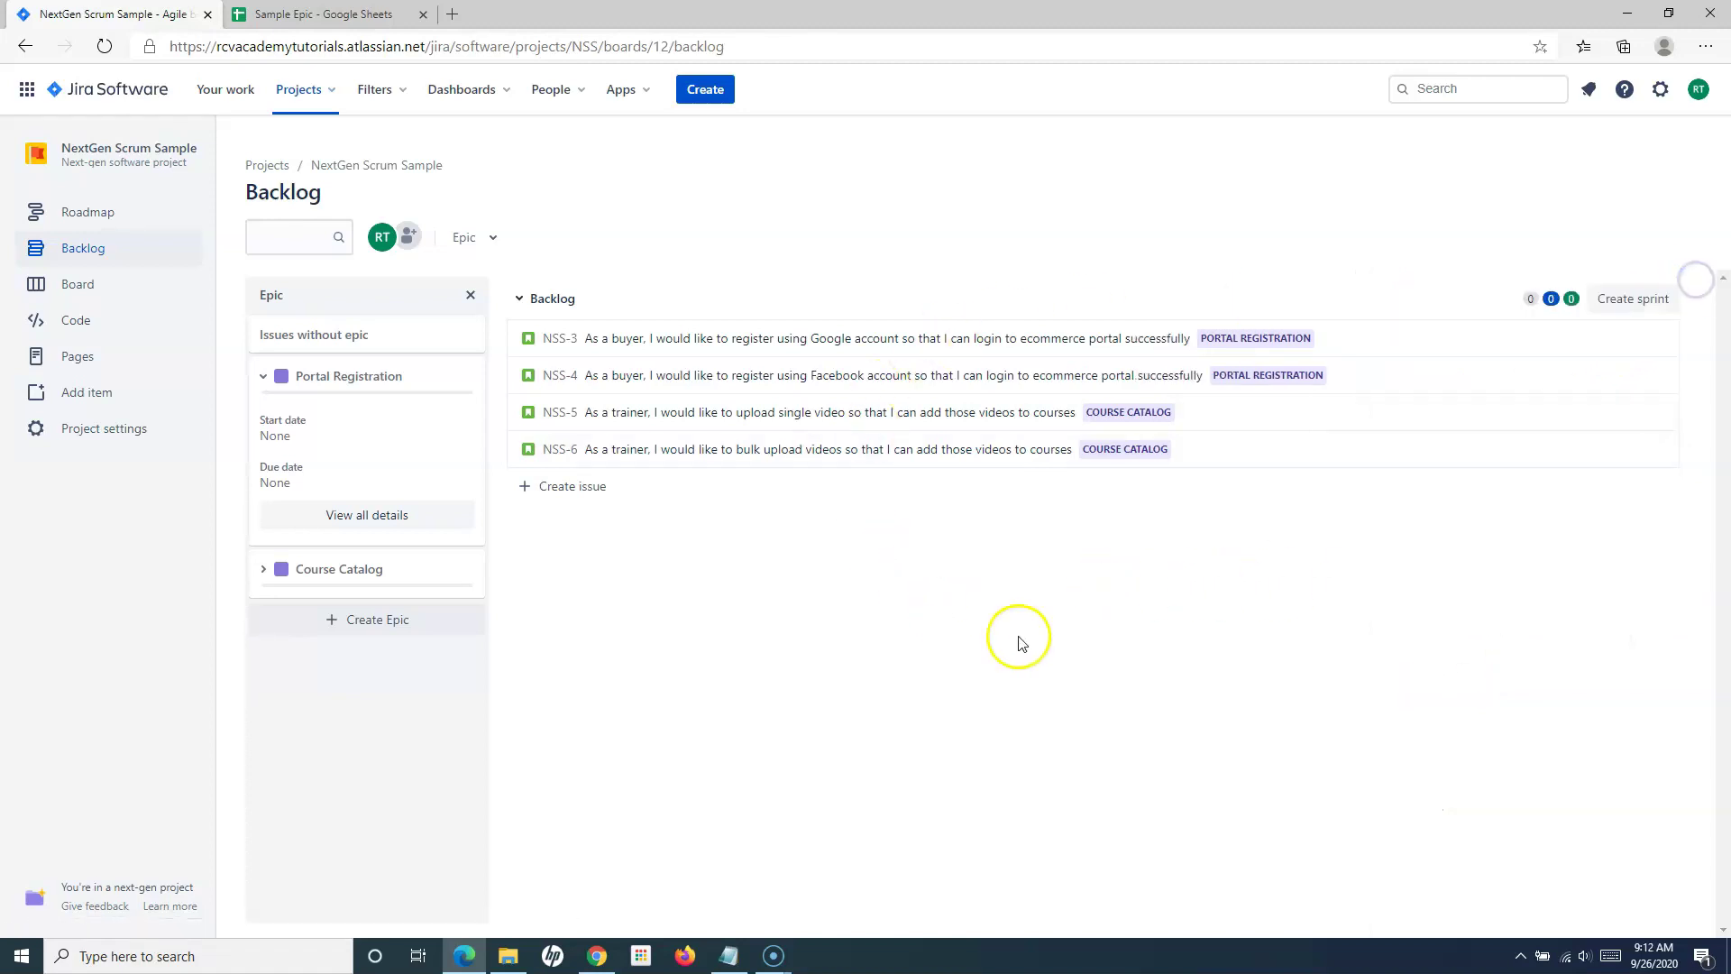